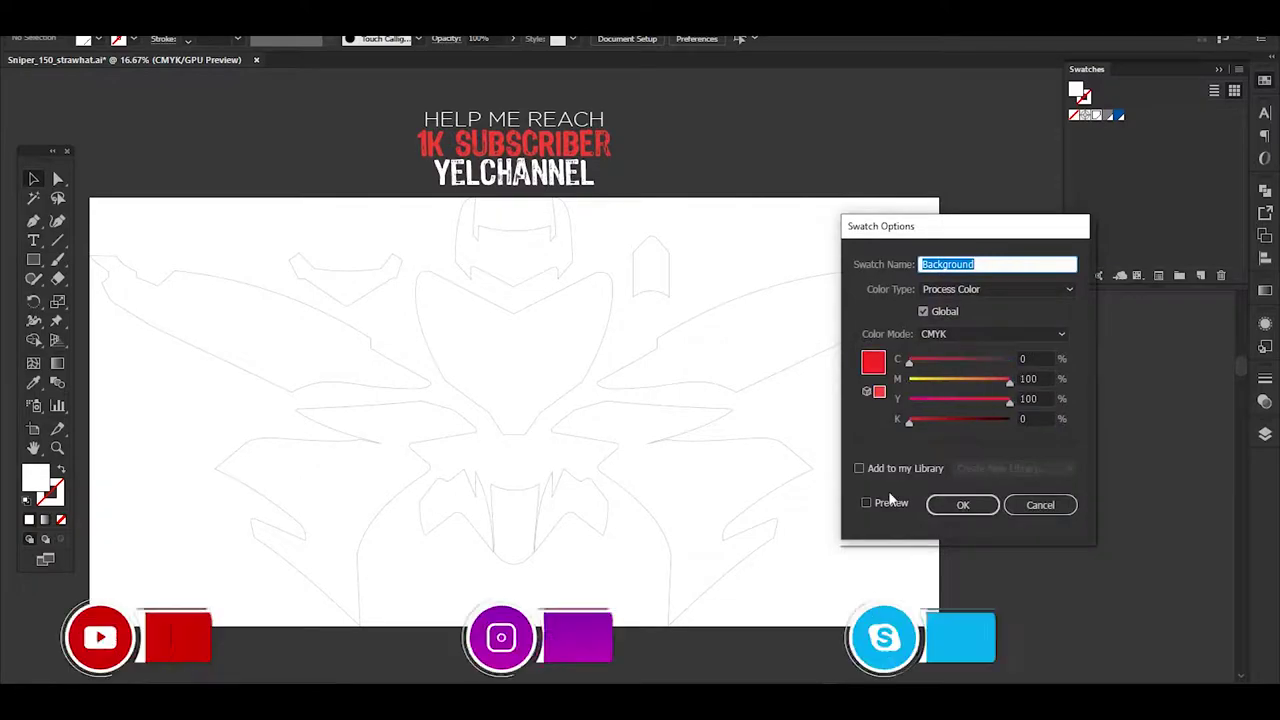
# Confirm the red Background swatch and trace the placed poster as Low Fidelity Photo
pyautogui.click(963, 504)
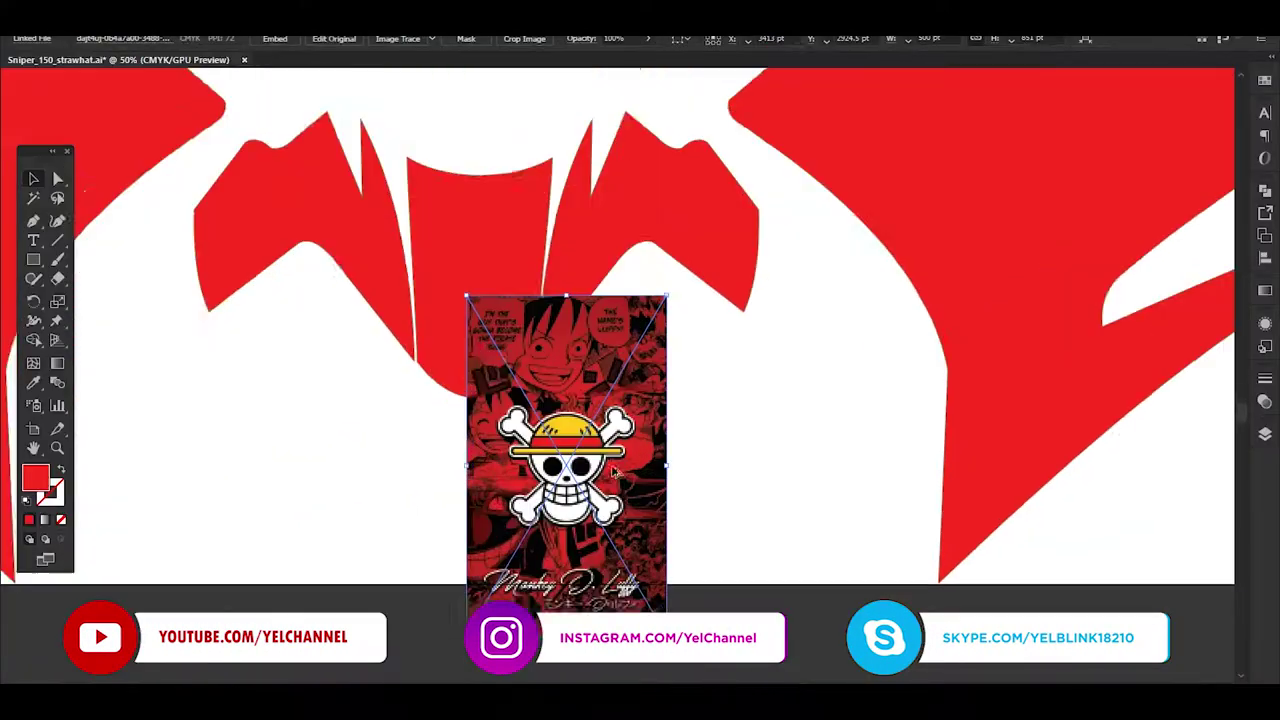
pyautogui.click(432, 38)
pyautogui.click(450, 112)
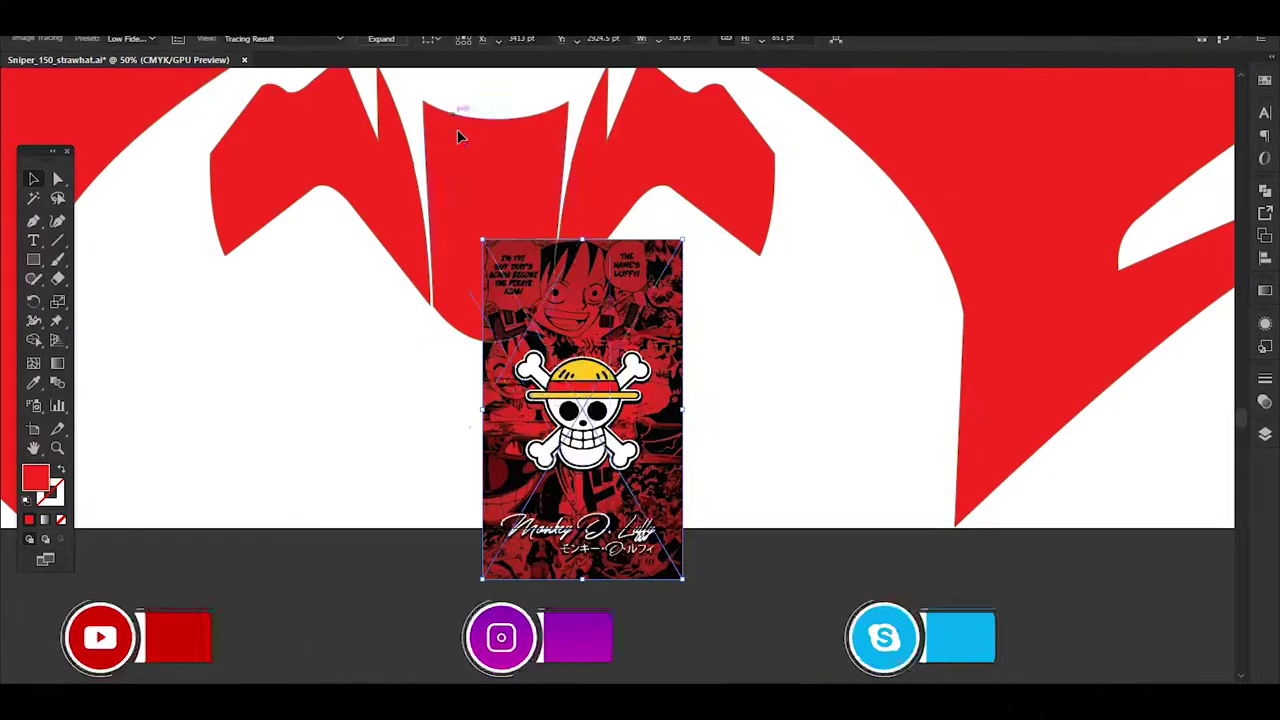
# Expand the traced poster into paths and cut it out for pasting into the panels
pyautogui.click(380, 40)
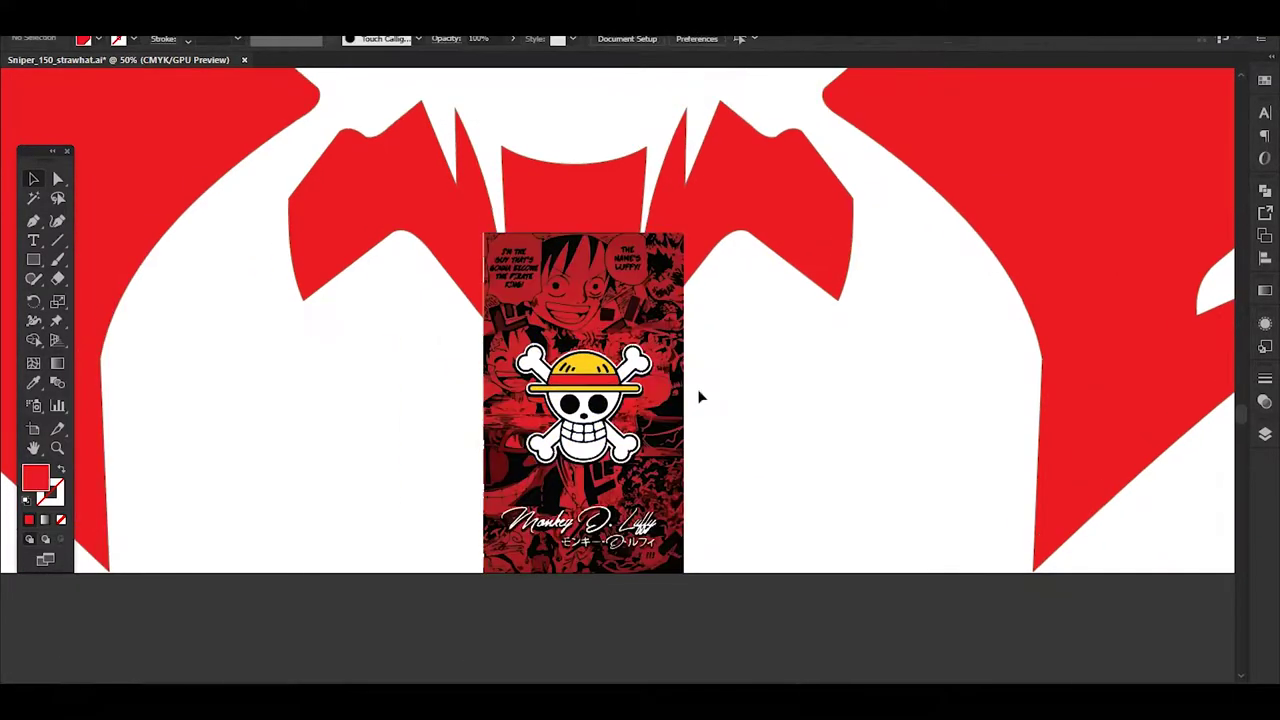
pyautogui.doubleClick(660, 392)
pyautogui.doubleClick(787, 417)
pyautogui.click(652, 398)
pyautogui.press('Delete')
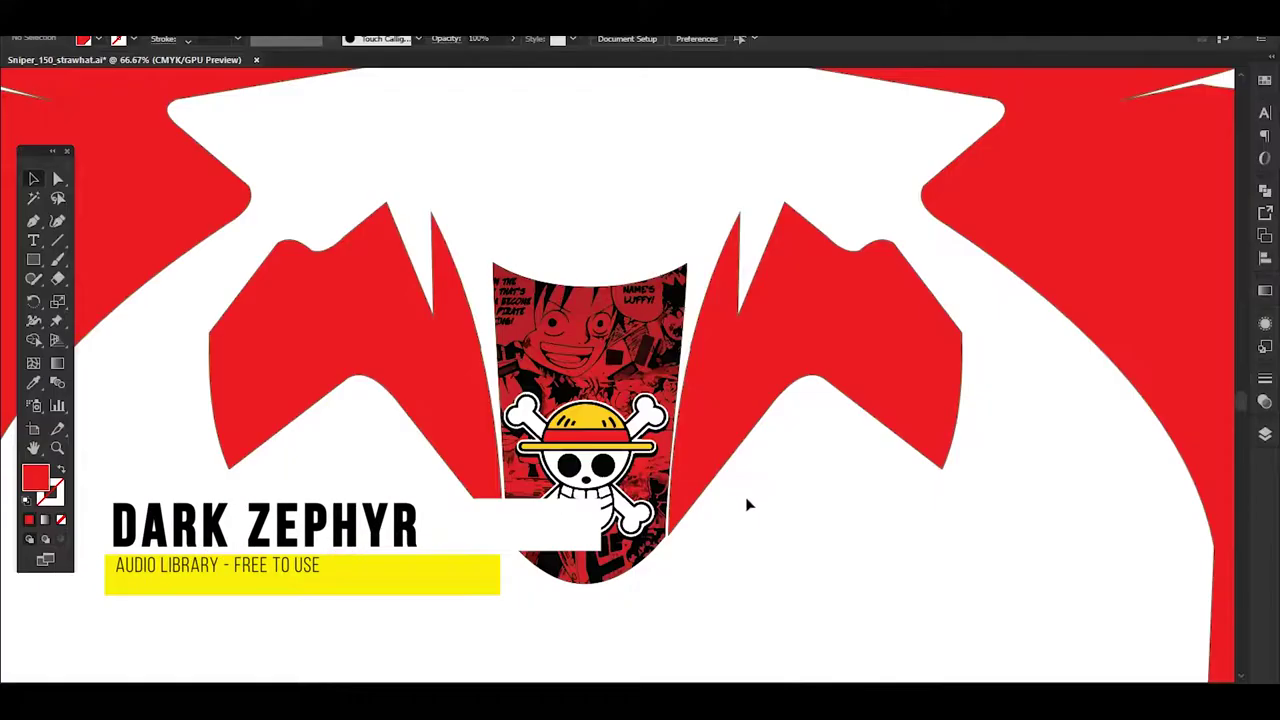
# Resize the manga artwork over the centre panel and shrink it to fit the left panel
pyautogui.moveTo(398, 439)
pyautogui.mouseDown()
pyautogui.moveTo(604, 101)
pyautogui.moveTo(735, 247)
pyautogui.mouseUp()
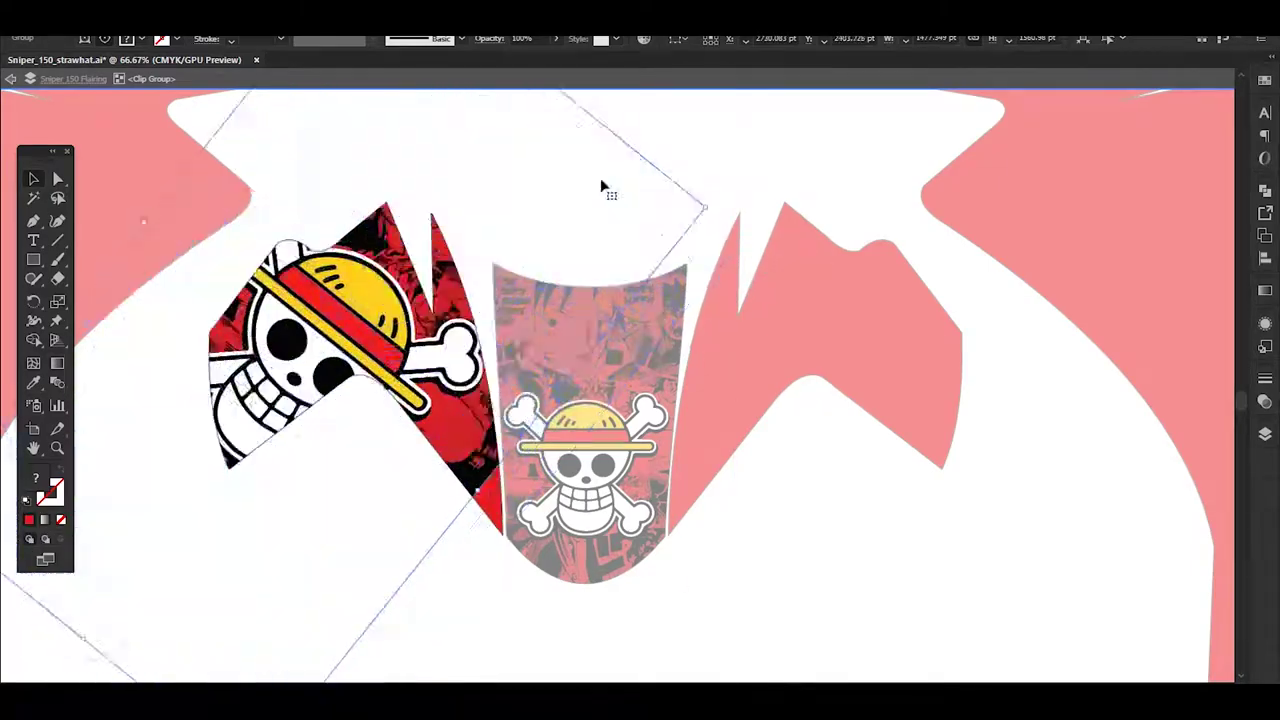
pyautogui.moveTo(714, 206)
pyautogui.mouseDown()
pyautogui.moveTo(620, 312)
pyautogui.moveTo(1003, 546)
pyautogui.mouseUp()
pyautogui.scroll(6, 537, 491)
pyautogui.scroll(-4, 327, 445)
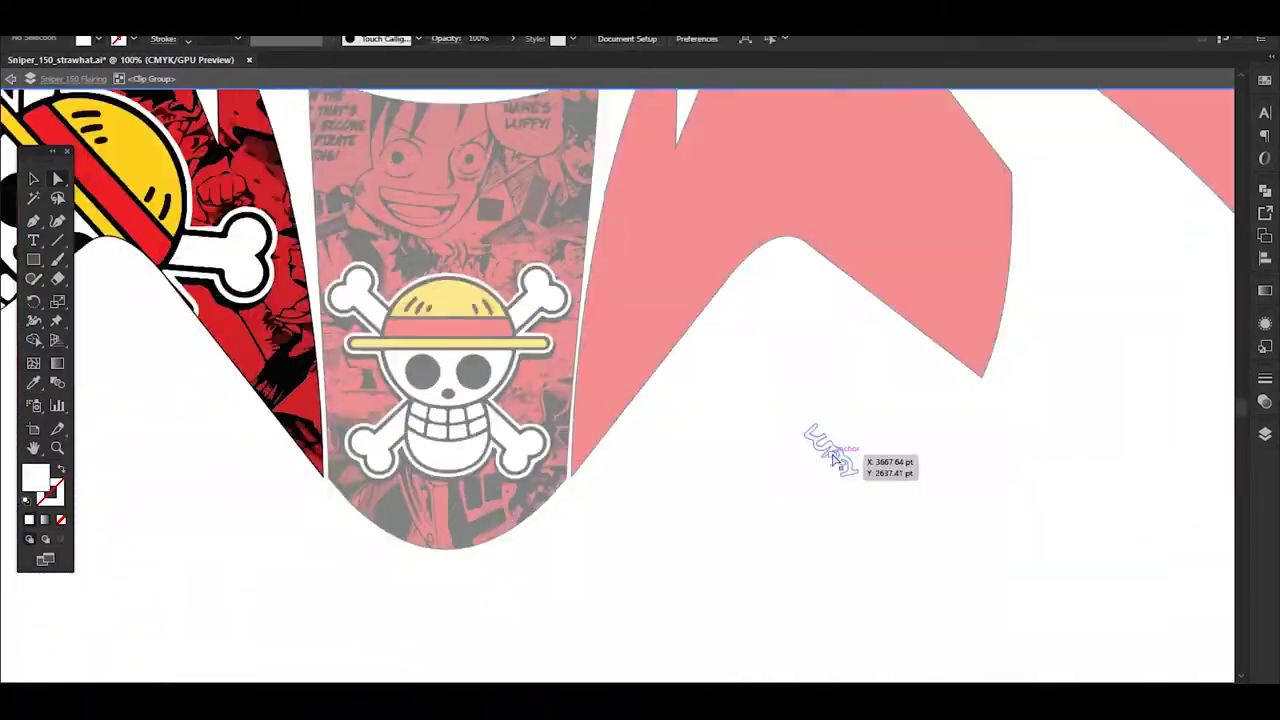
pyautogui.scroll(-3, 829, 443)
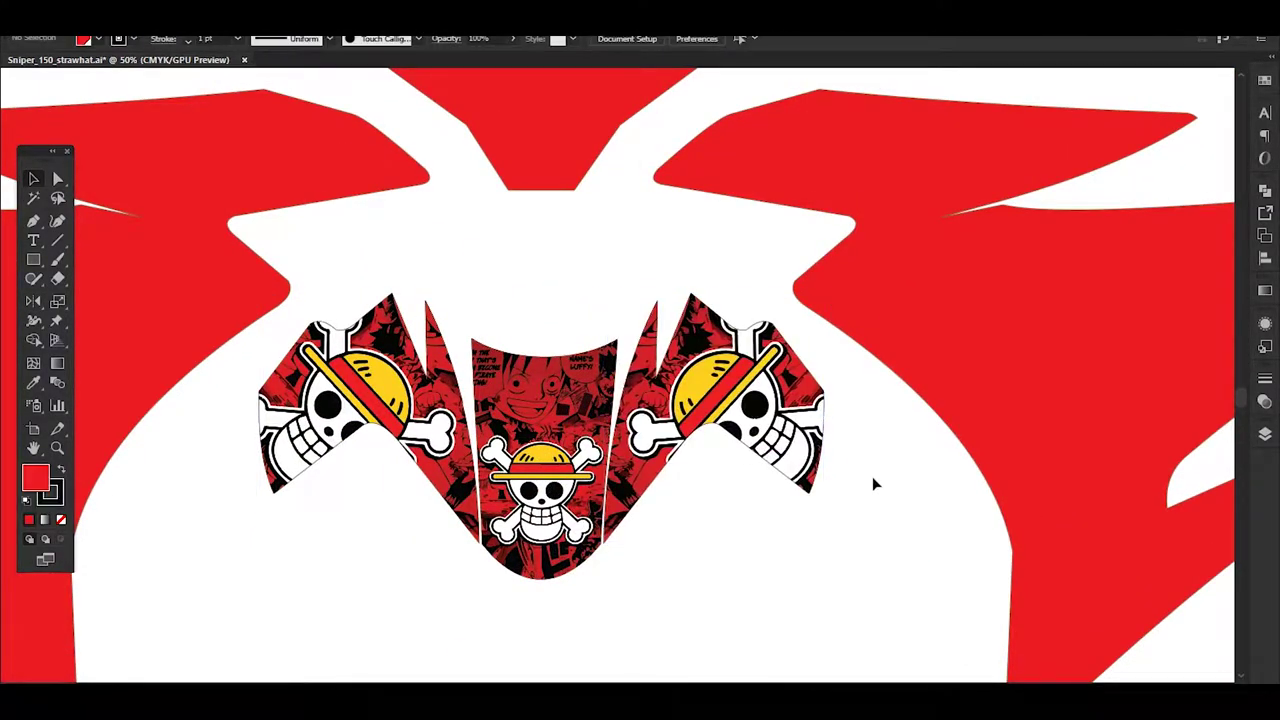
pyautogui.scroll(-2, 872, 484)
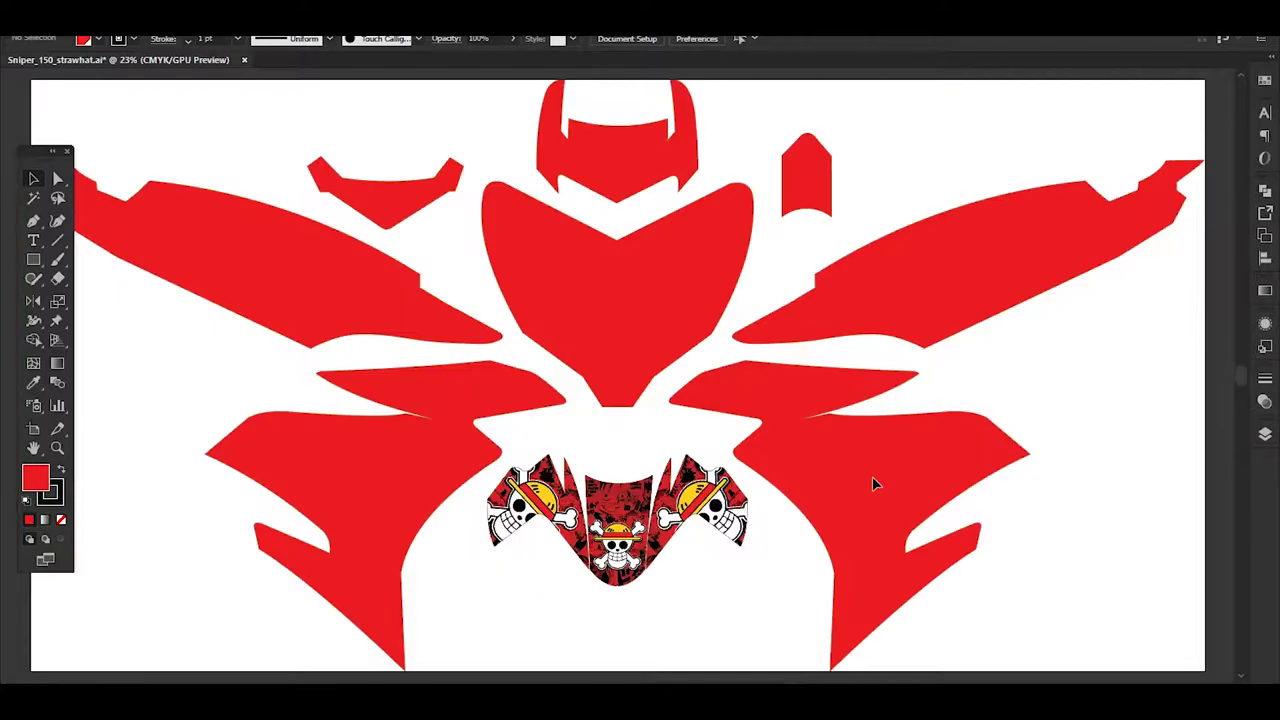
# Inside the centre clip group, switch the manga artwork to a different blend mode
pyautogui.scroll(2, 648, 547)
pyautogui.doubleClick(620, 540)
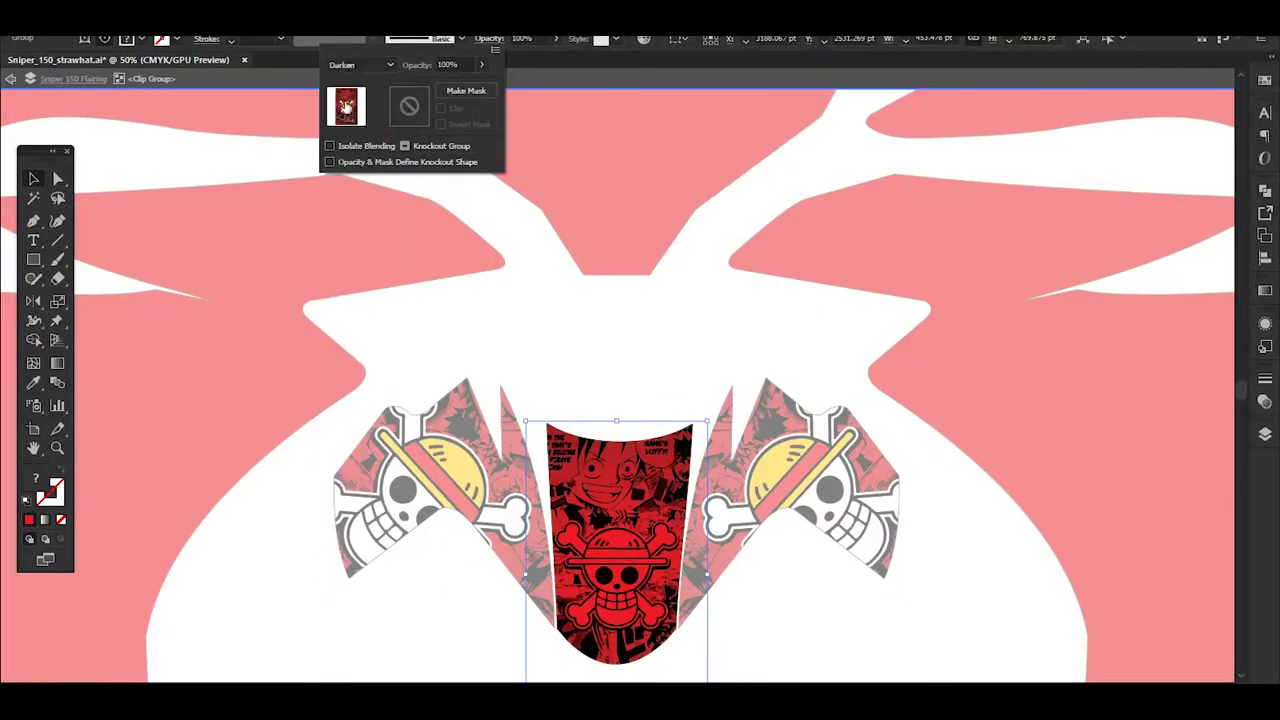
pyautogui.click(357, 160)
pyautogui.press('Down')
pyautogui.click(350, 66)
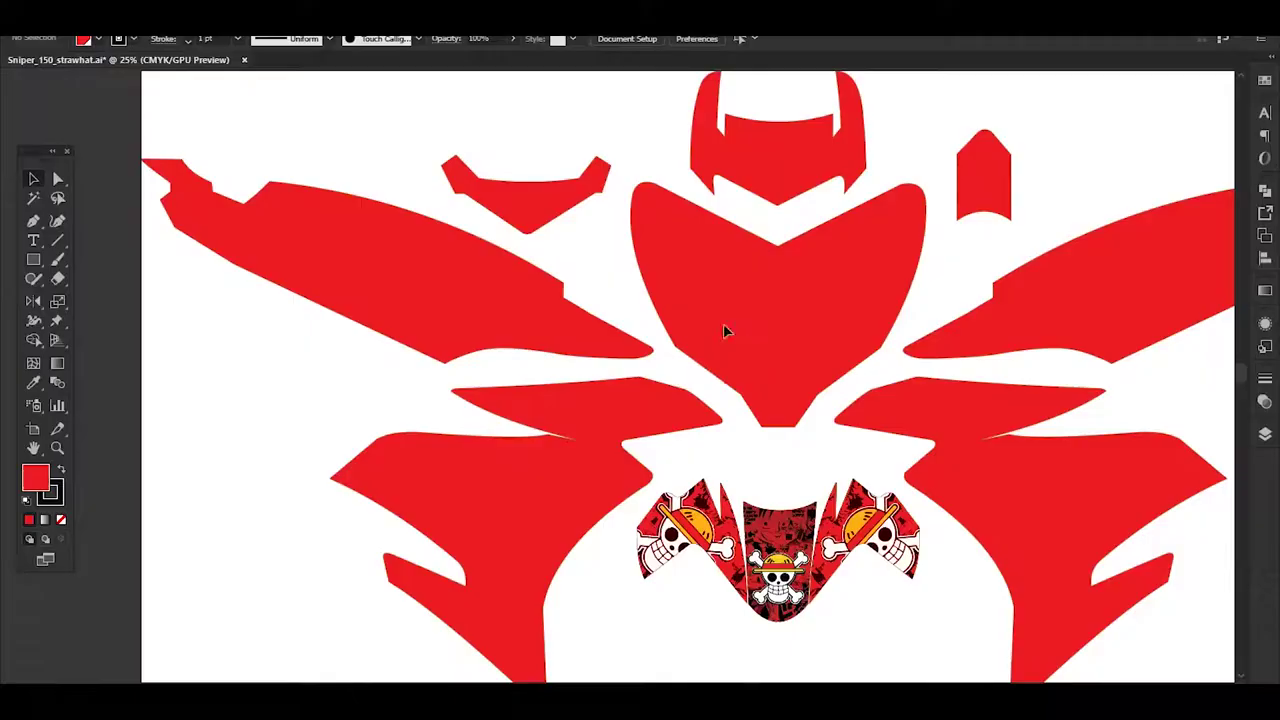
# Scale the mig.jpg image uniformly to 1000% and close it without saving
pyautogui.hotkey('ctrl', 'v')
pyautogui.click(815, 380)
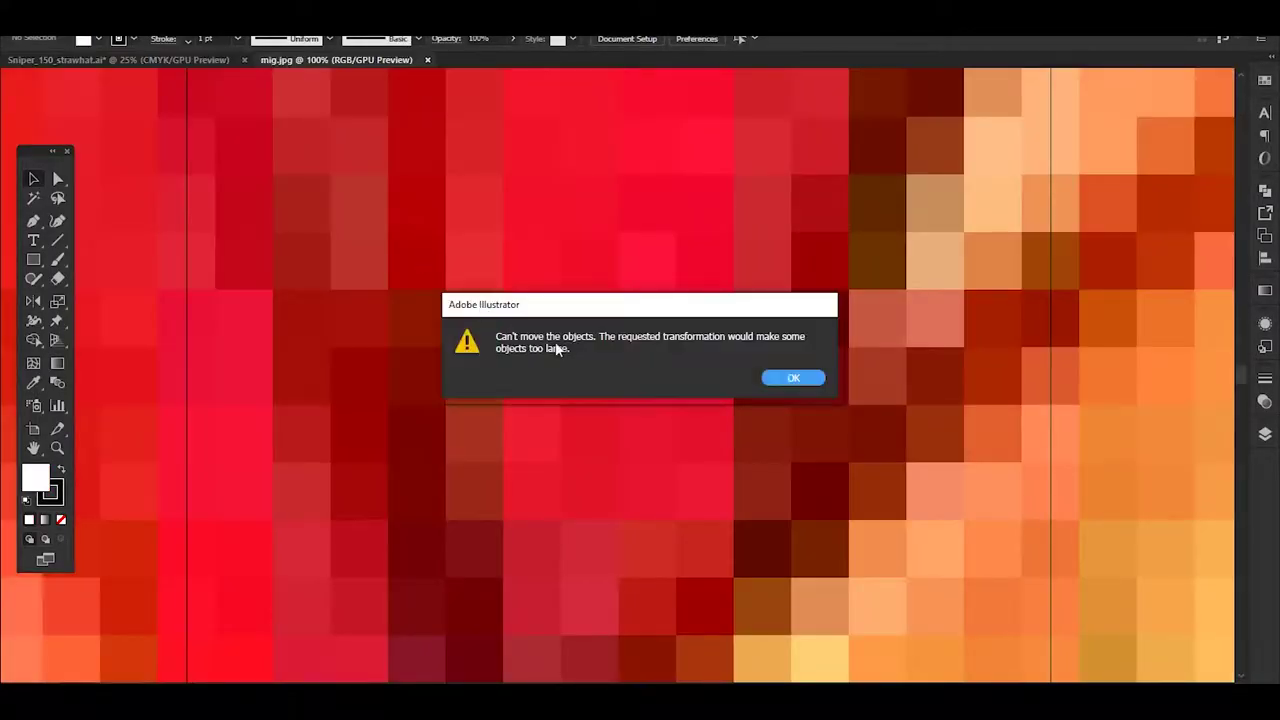
pyautogui.click(791, 378)
pyautogui.rightClick(530, 287)
pyautogui.click(734, 478)
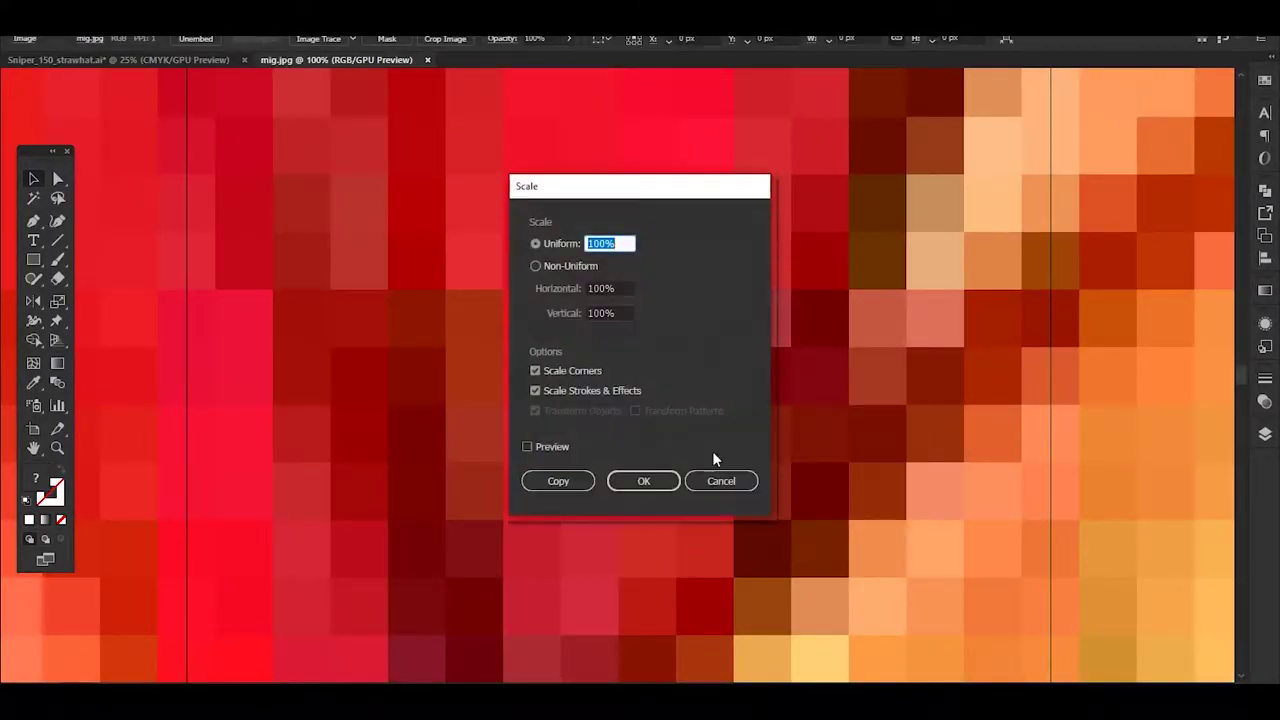
pyautogui.write('1000')
pyautogui.press('Return')
pyautogui.hotkey('ctrl', '0')
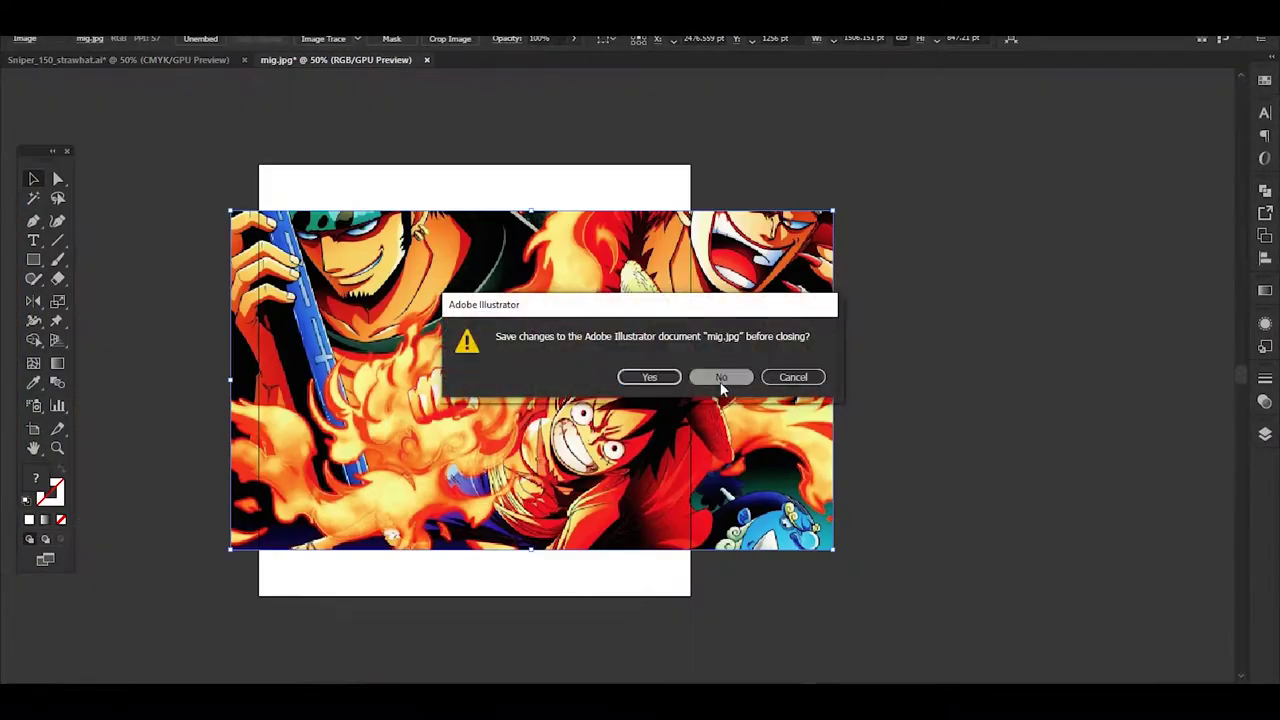
pyautogui.click(722, 378)
# Enlarge the fiery Luffy image, trace it as Low Fidelity Photo, and paste it inside the V panel
pyautogui.moveTo(835, 497)
pyautogui.mouseDown()
pyautogui.moveTo(902, 503)
pyautogui.moveTo(685, 288)
pyautogui.mouseUp()
pyautogui.click(405, 112)
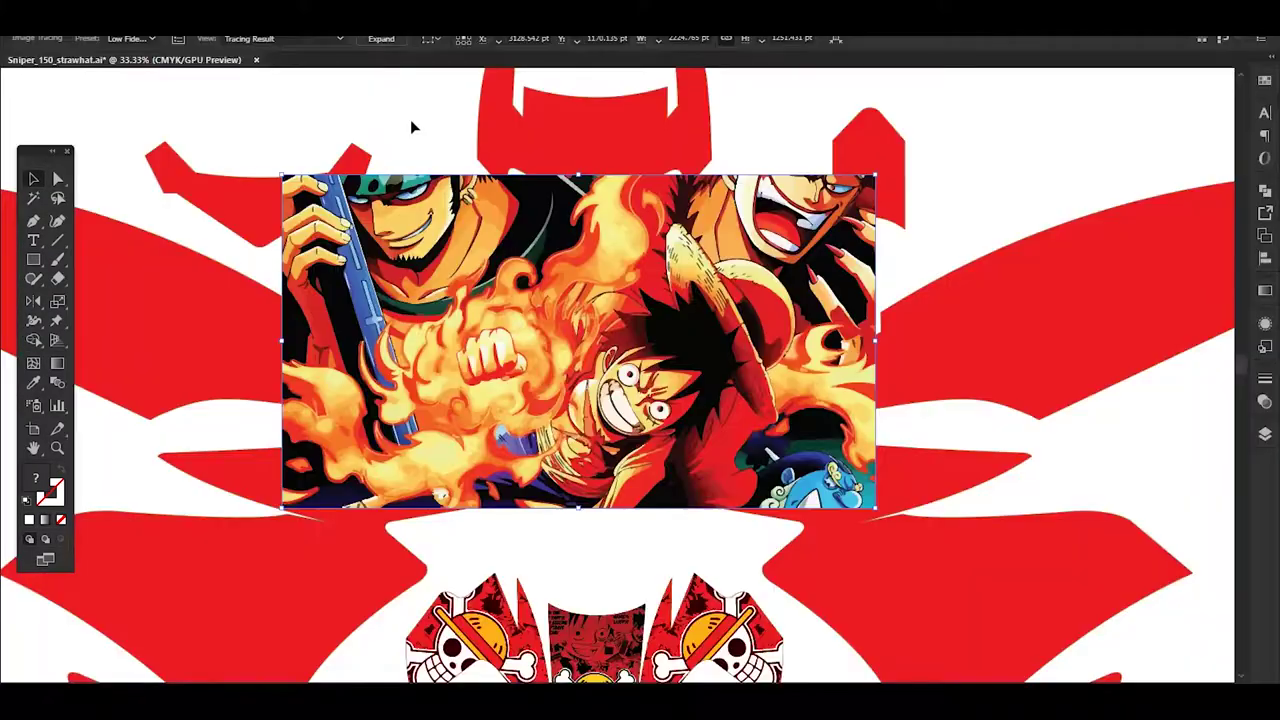
pyautogui.hotkey('ctrl', 'x')
pyautogui.doubleClick(666, 282)
pyautogui.hotkey('ctrl', 'f')
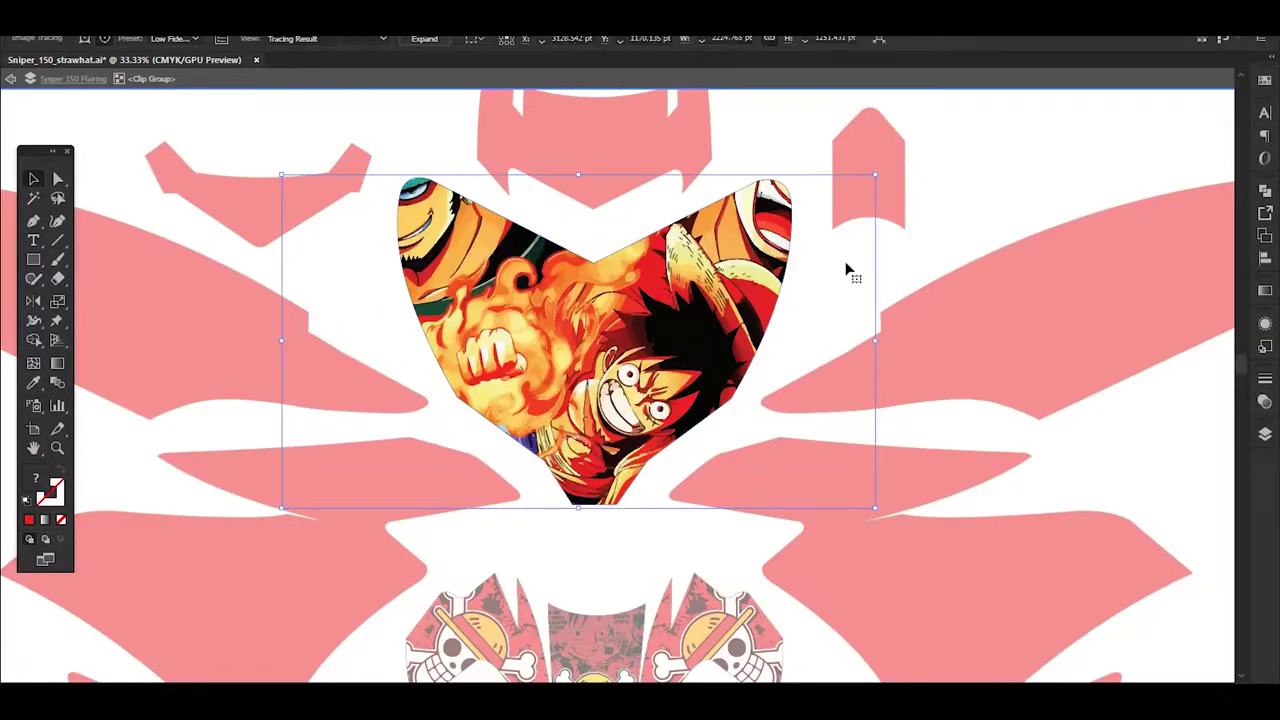
pyautogui.doubleClick(980, 236)
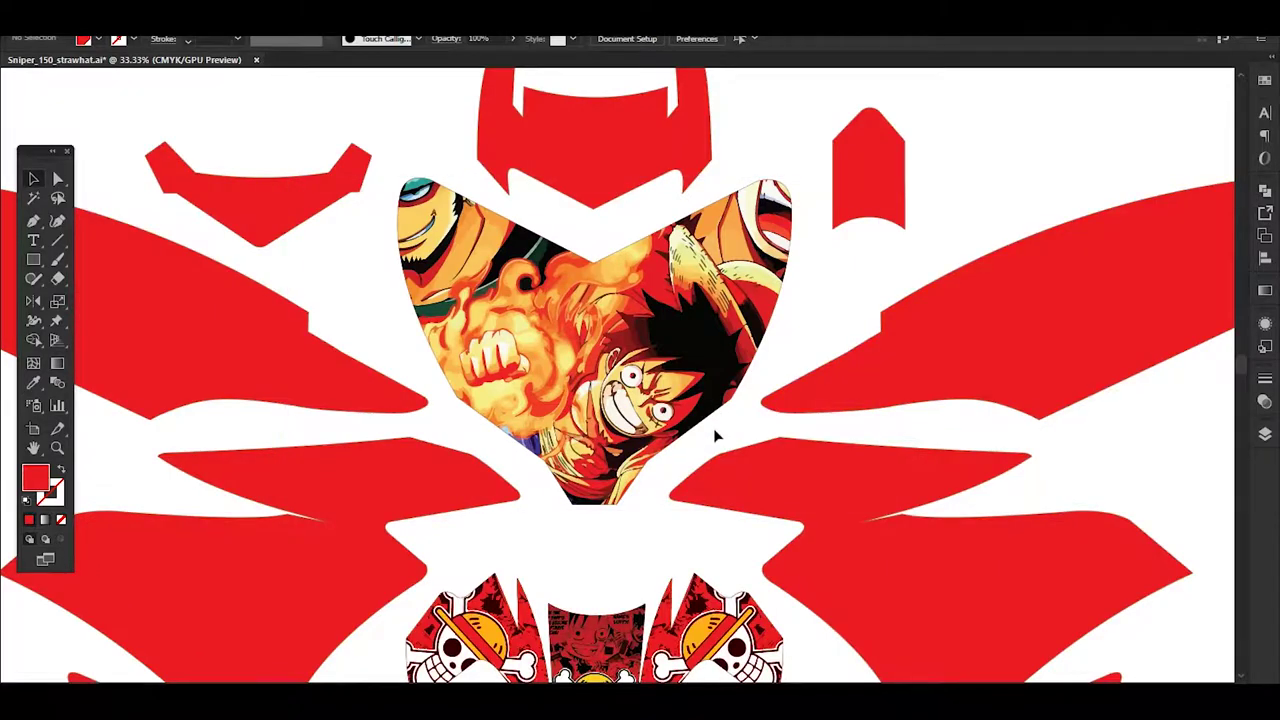
pyautogui.hotkey('alt', 'Tab')
pyautogui.scroll(-2, 573, 532)
# Browse the Zoro One Piece folder, then search the DONE! folder for 'onepiece'
pyautogui.scroll(2, 573, 532)
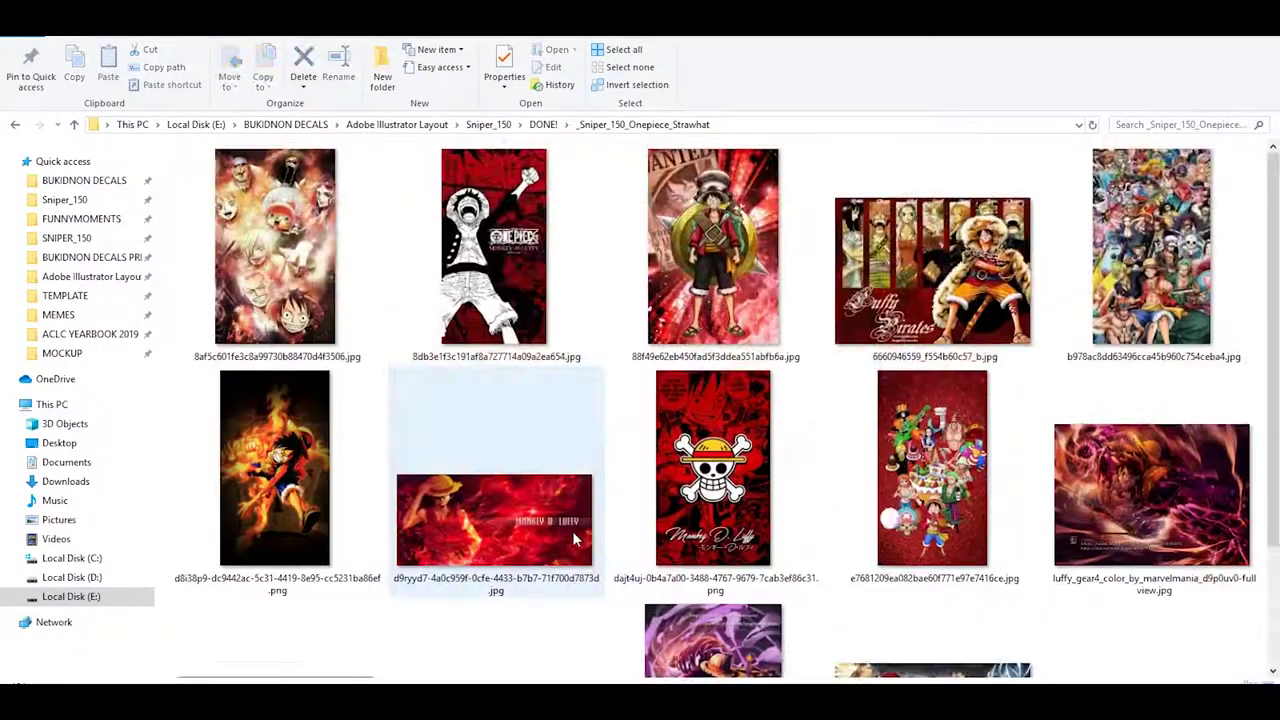
pyautogui.hotkey('alt', 'Up')
pyautogui.press('Down')
pyautogui.press('Down')
pyautogui.press('Down')
pyautogui.press('Return')
pyautogui.scroll(-2, 572, 538)
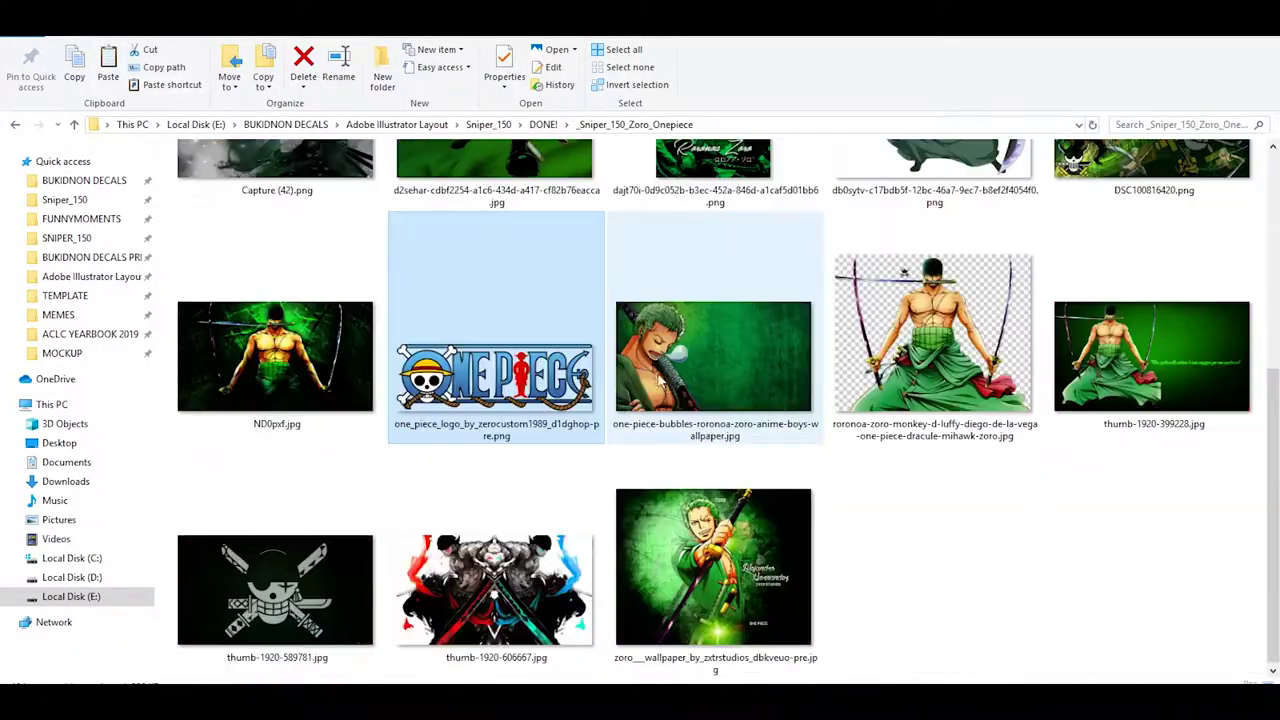
pyautogui.hotkey('alt', 'Up')
# Navigate through MOTOR STICKER to SNIPER 150 and open the logo file's location
pyautogui.hotkey('alt', 'Up')
pyautogui.click(1180, 124)
pyautogui.write('onep')
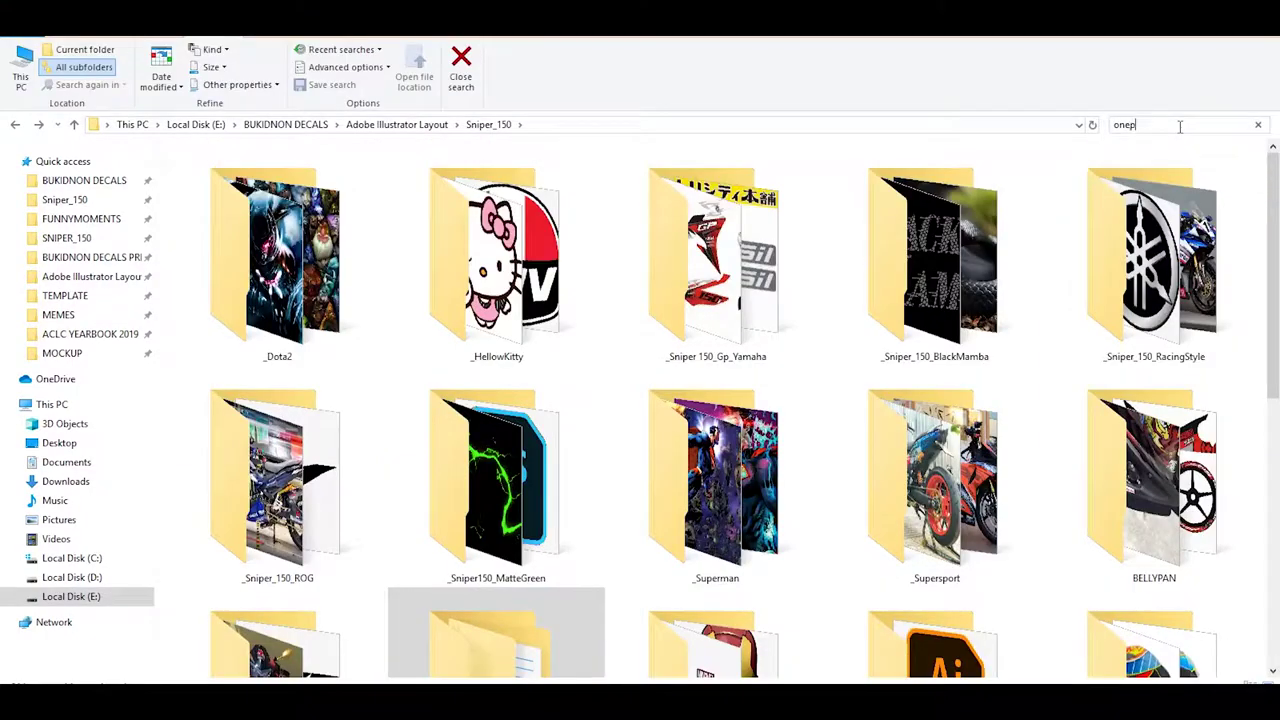
pyautogui.write('iece')
pyautogui.hotkey('ctrl', 'a')
pyautogui.press('BackSpace')
pyautogui.hotkey('alt', 'Up')
pyautogui.hotkey('alt', 'Up')
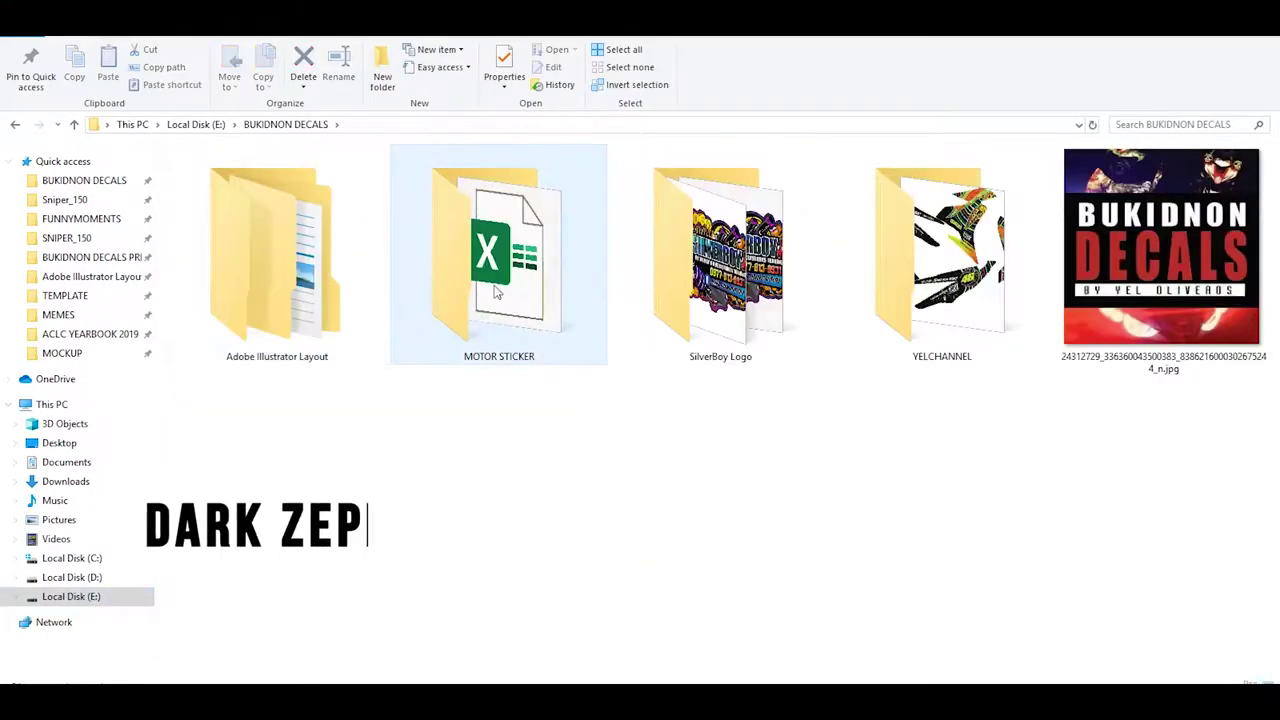
pyautogui.doubleClick(494, 200)
pyautogui.doubleClick(400, 323)
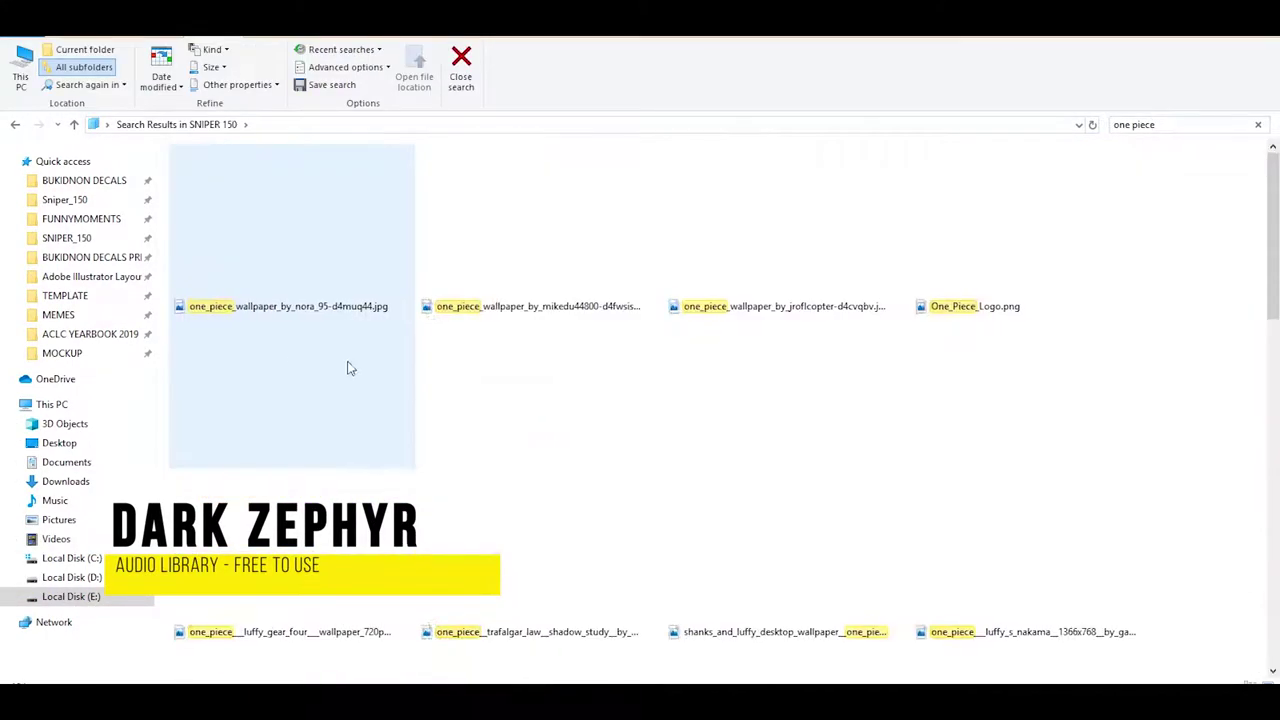
pyautogui.keyDown('ctrl'); pyautogui.scroll(3, 661, 505); pyautogui.keyUp('ctrl')
pyautogui.keyDown('ctrl'); pyautogui.scroll(1, 838, 580); pyautogui.keyUp('ctrl')
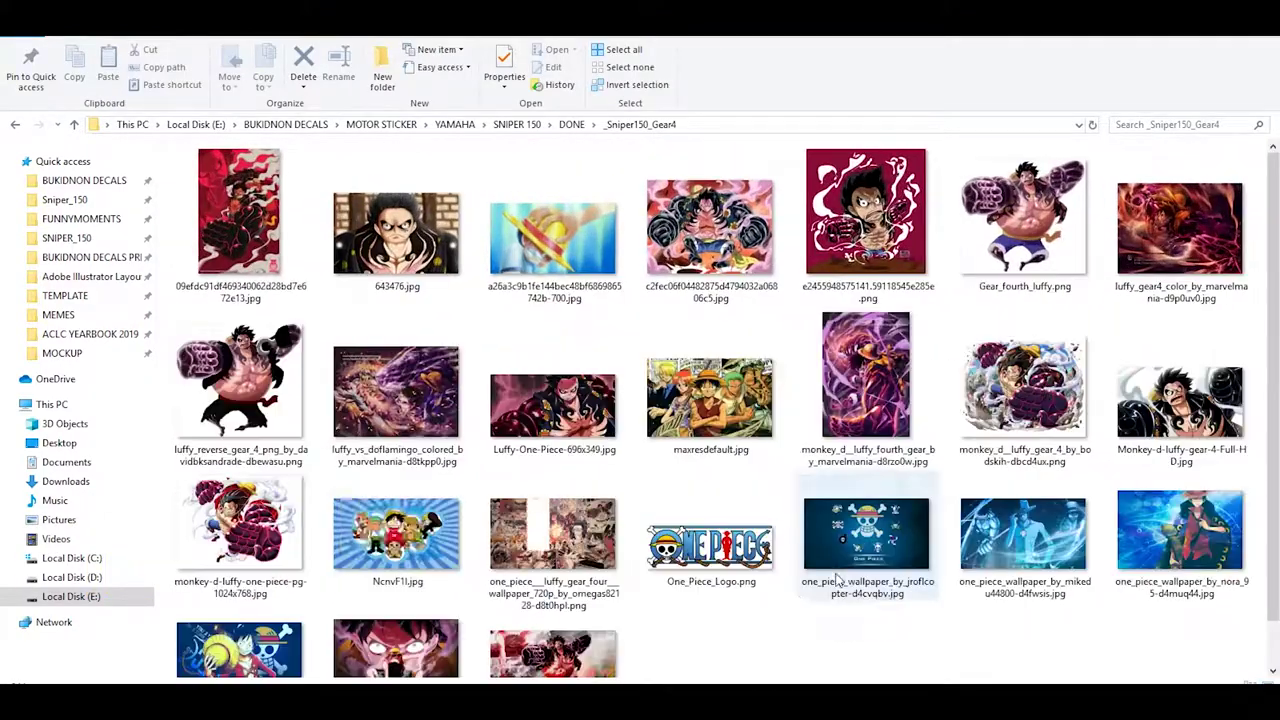
pyautogui.scroll(-1, 800, 601)
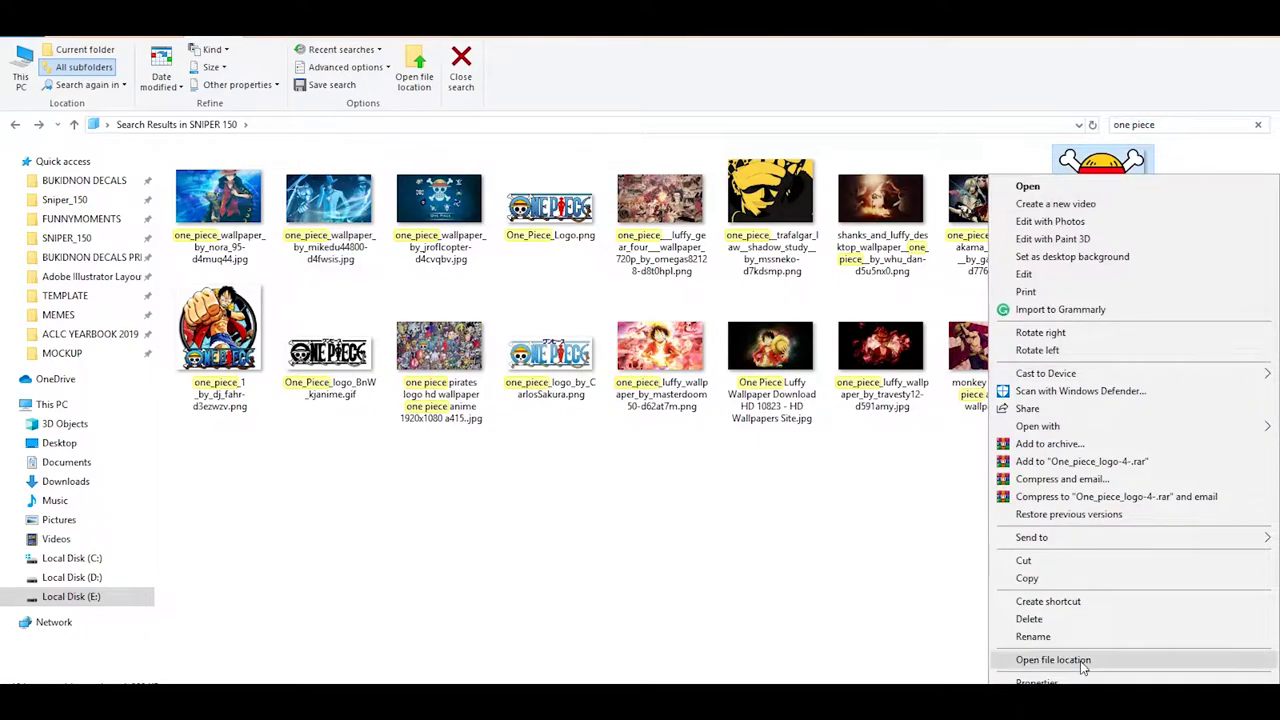
pyautogui.click(1082, 663)
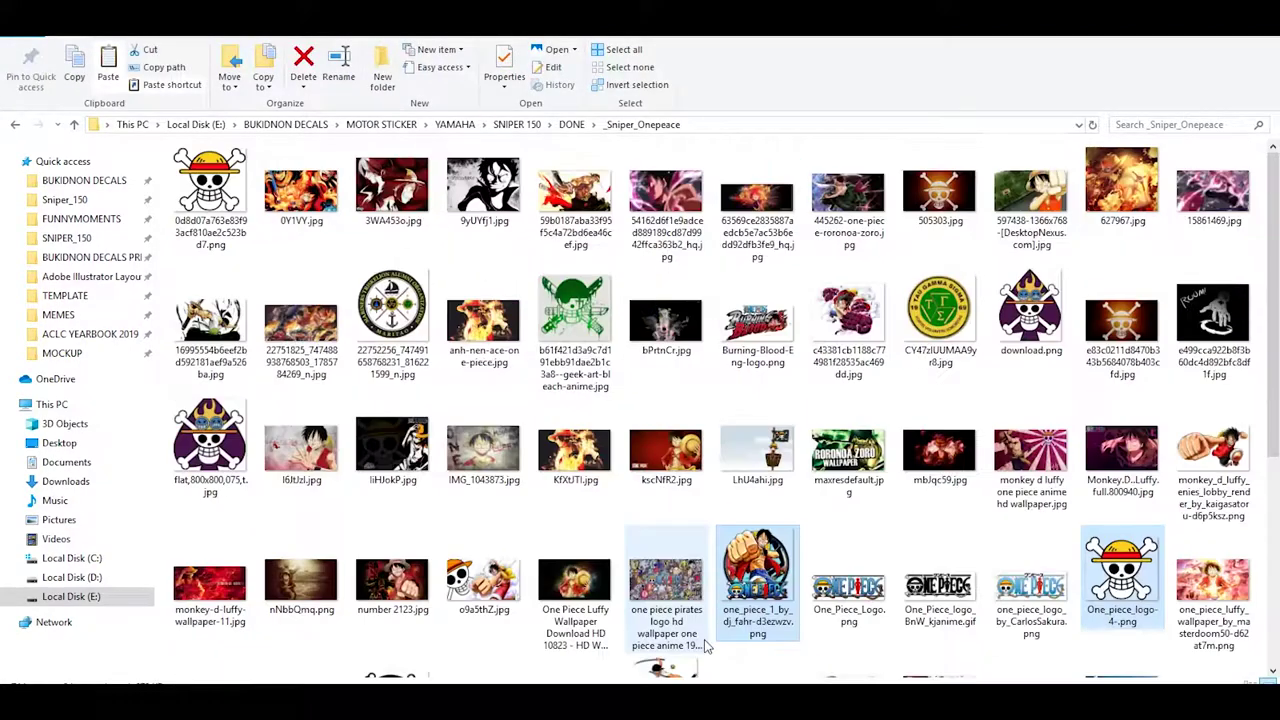
pyautogui.scroll(-3, 705, 647)
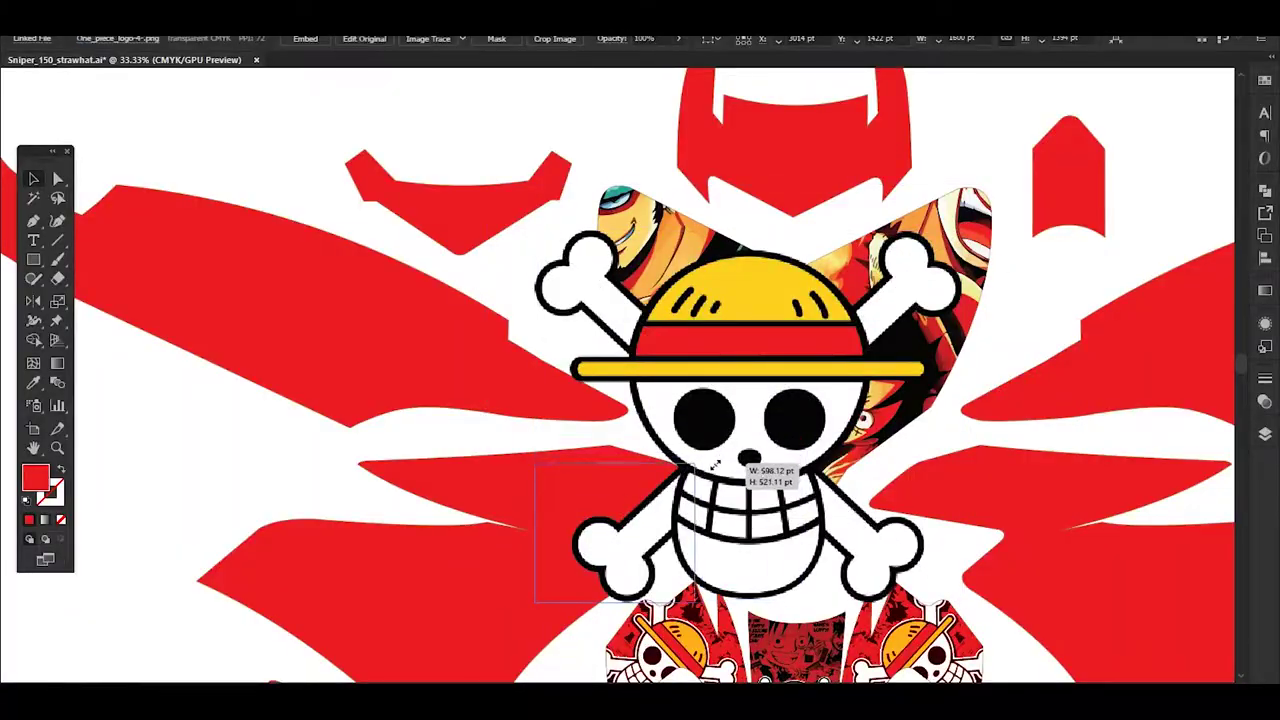
# Shrink the straw-hat logo, paste it inside the V panel, and move it to the upper left
pyautogui.moveTo(714, 462); pyautogui.dragTo(820, 460)
pyautogui.doubleClick(822, 482)
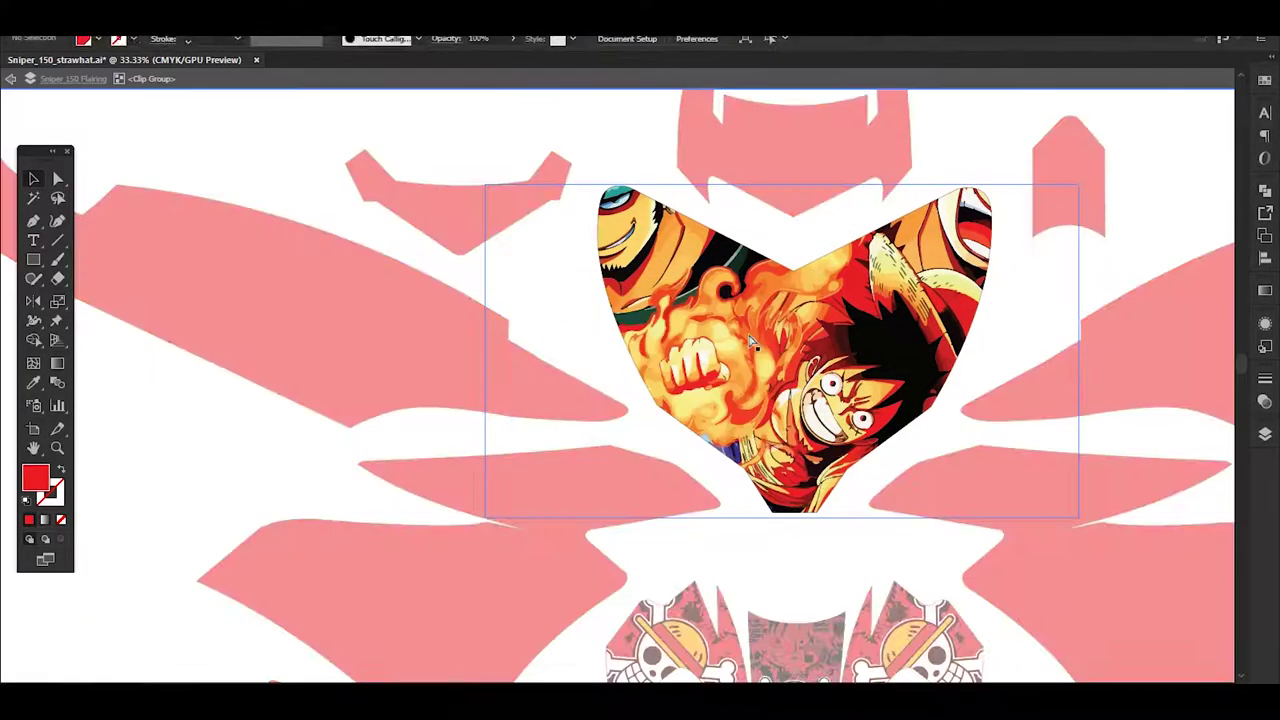
pyautogui.hotkey('ctrl', '+')
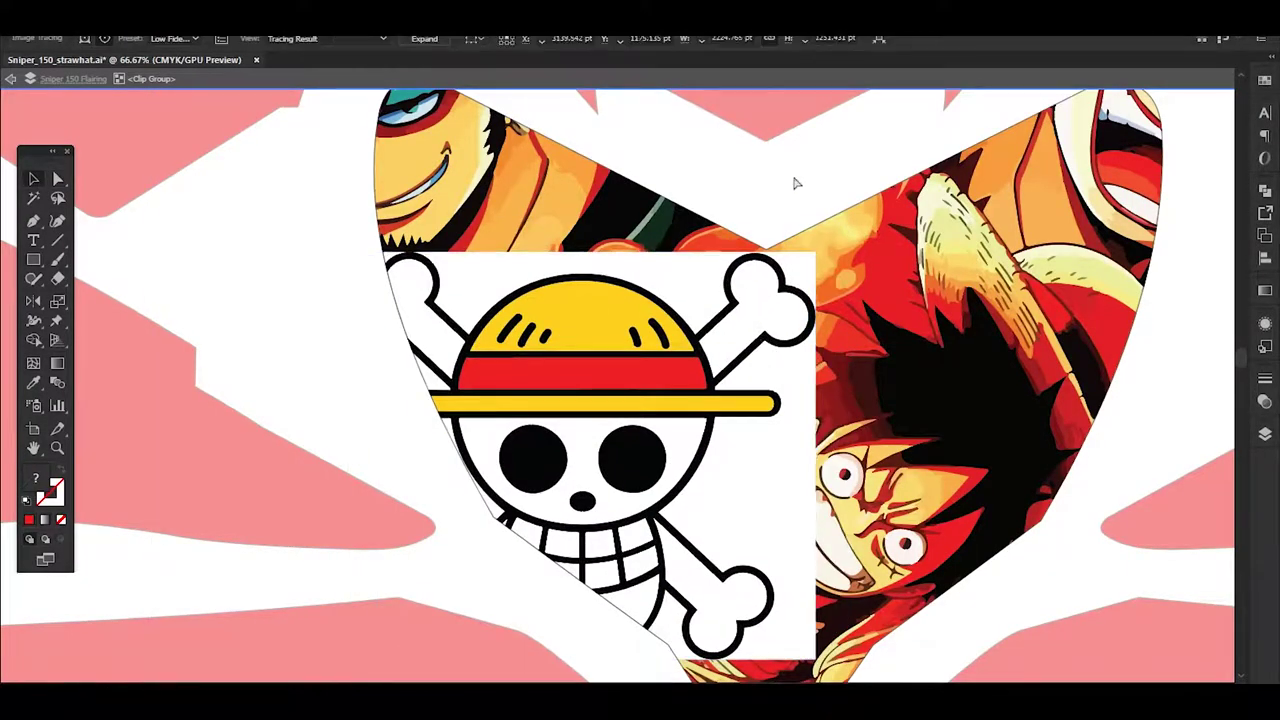
pyautogui.moveTo(611, 449); pyautogui.dragTo(565, 430)
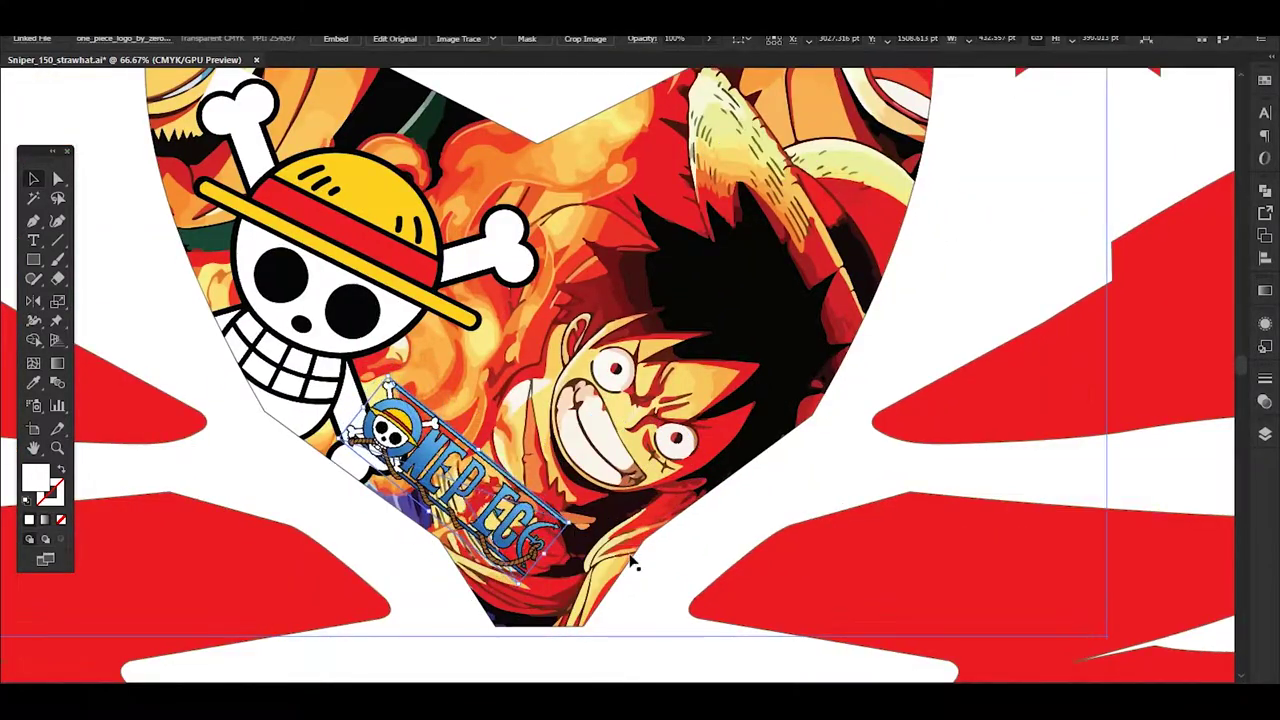
pyautogui.hotkey('ctrl', 'x')
pyautogui.doubleClick(537, 505)
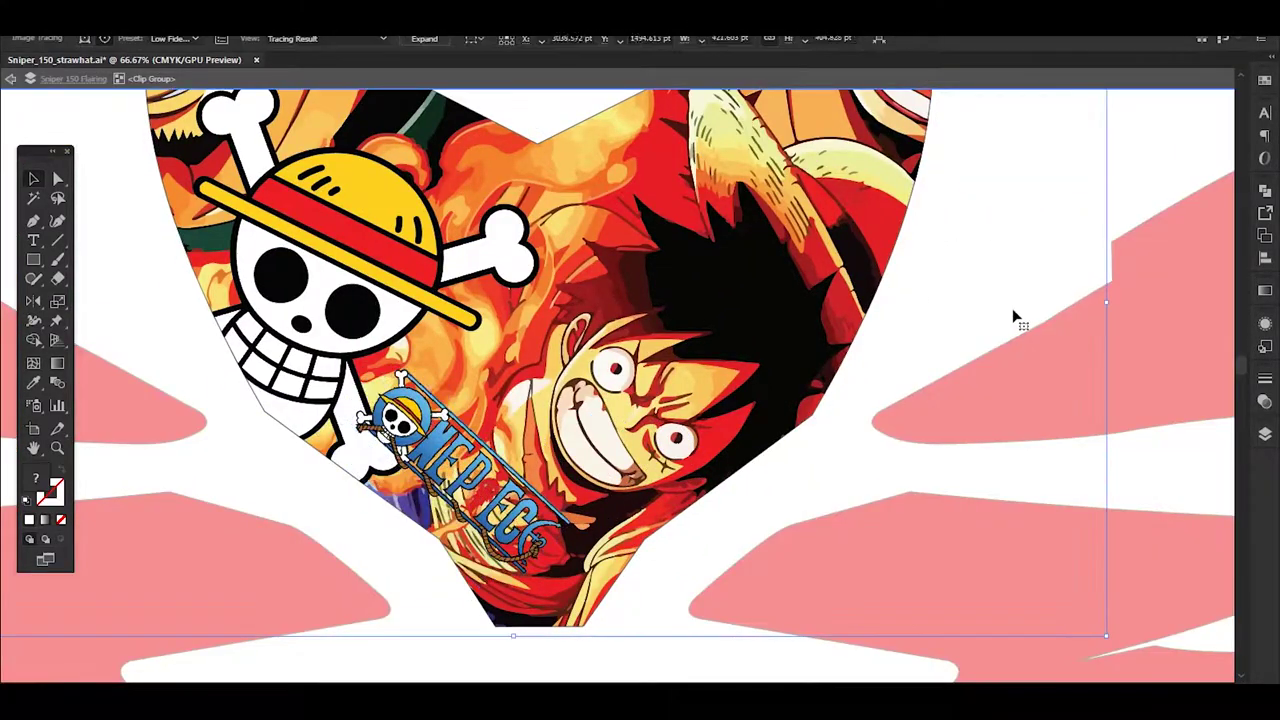
pyautogui.doubleClick(1013, 310)
pyautogui.hotkey('ctrl', '-')
pyautogui.hotkey('ctrl', '-')
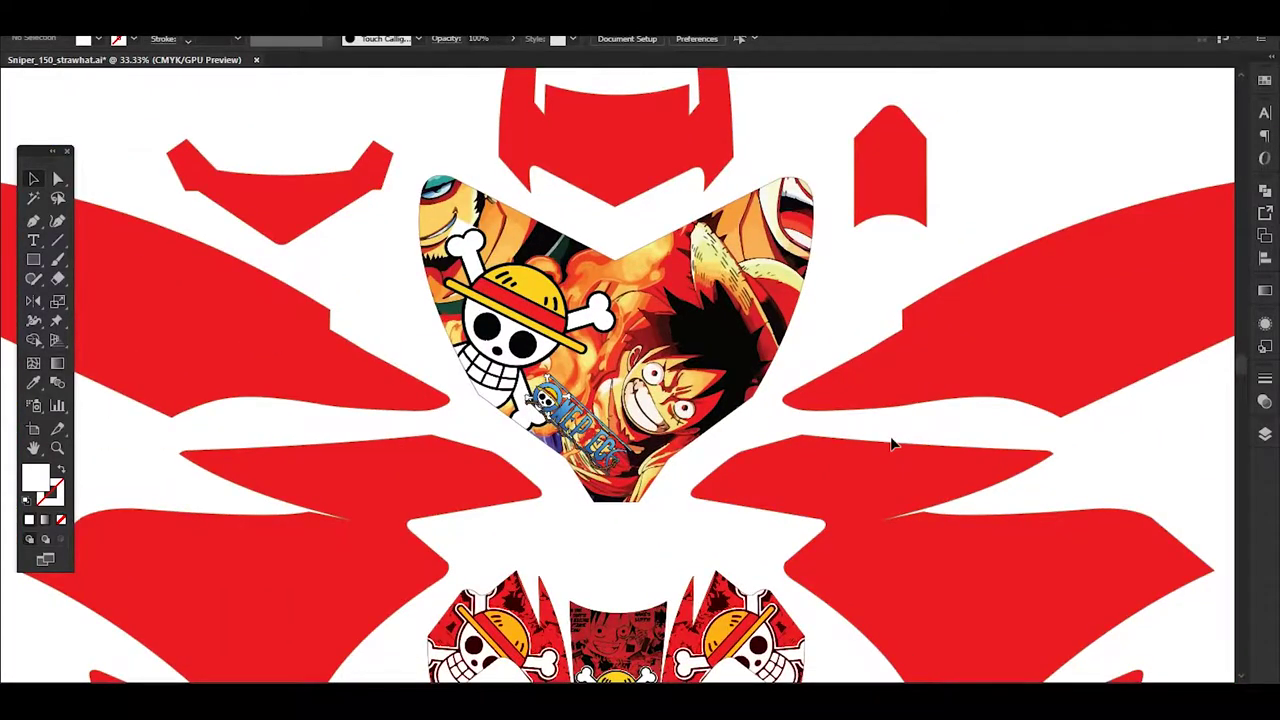
# Move the One Piece logo to the upper-left of the top centre panel's artwork
pyautogui.doubleClick(893, 445)
pyautogui.hotkey('ctrl', '+')
pyautogui.hotkey('ctrl', '+')
pyautogui.moveTo(621, 455); pyautogui.dragTo(519, 243)
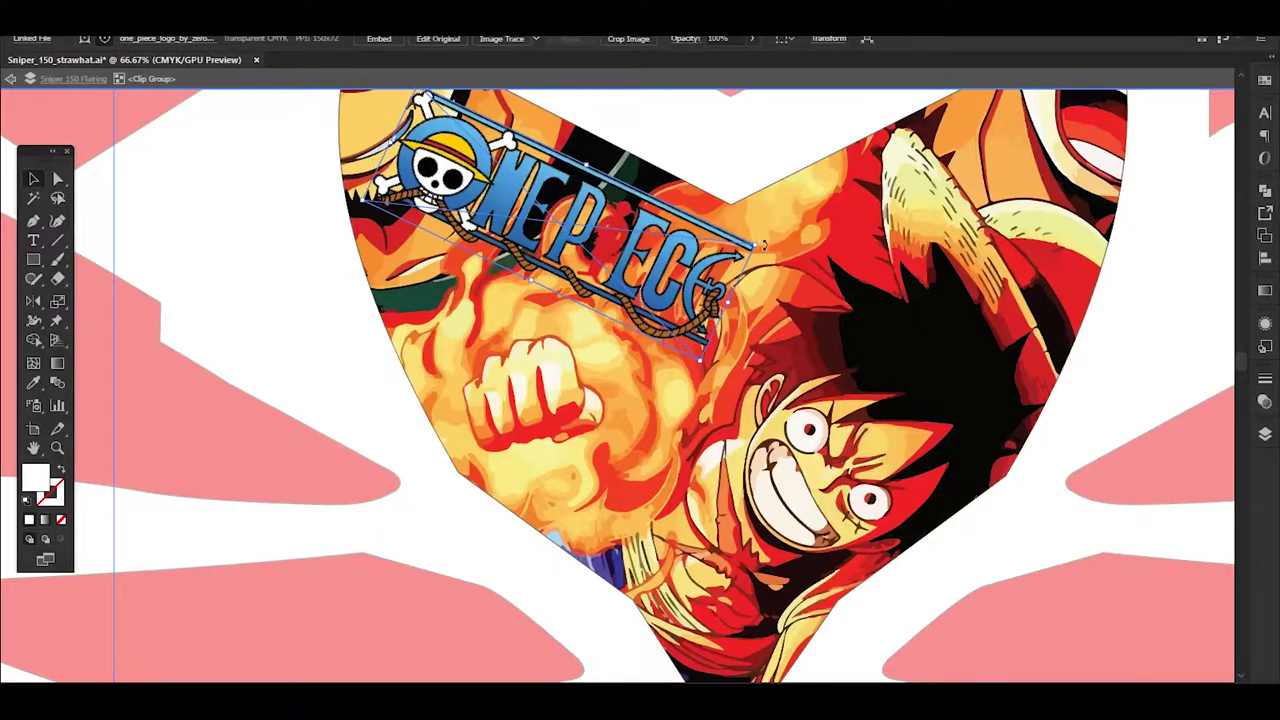
pyautogui.hotkey('ctrl', '-')
pyautogui.hotkey('ctrl', '-')
pyautogui.hotkey('ctrl', '-')
pyautogui.doubleClick(1009, 243)
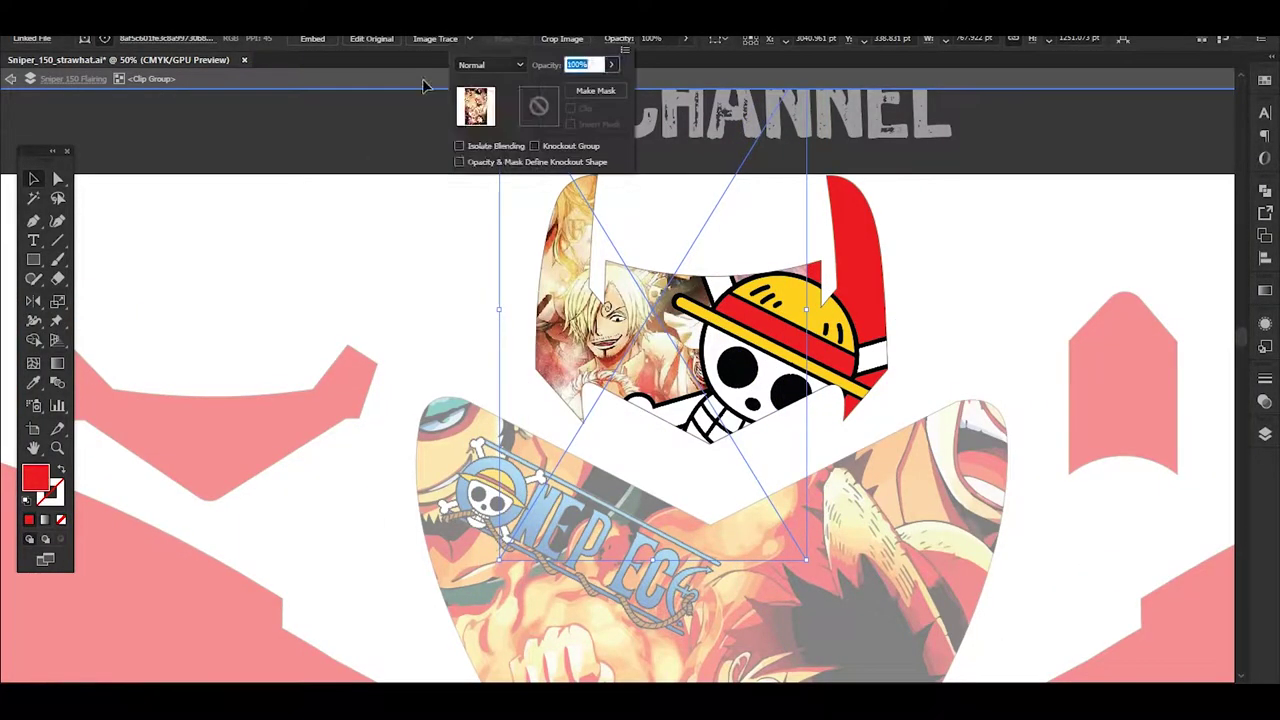
# Set the clipped skull artwork's blend mode to Multiply
pyautogui.click(490, 64)
pyautogui.click(490, 118)
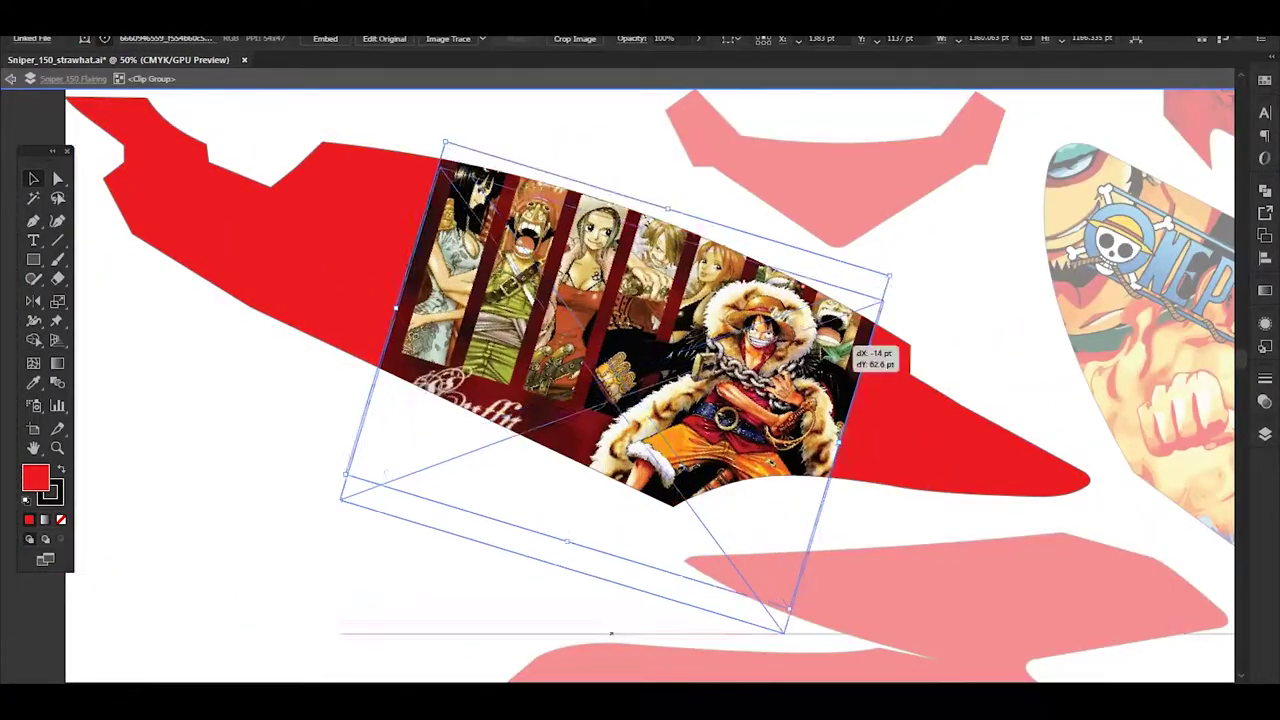
# Shift the Luffy Pirates image into position within the long left panel
pyautogui.moveTo(850, 345); pyautogui.dragTo(890, 380)
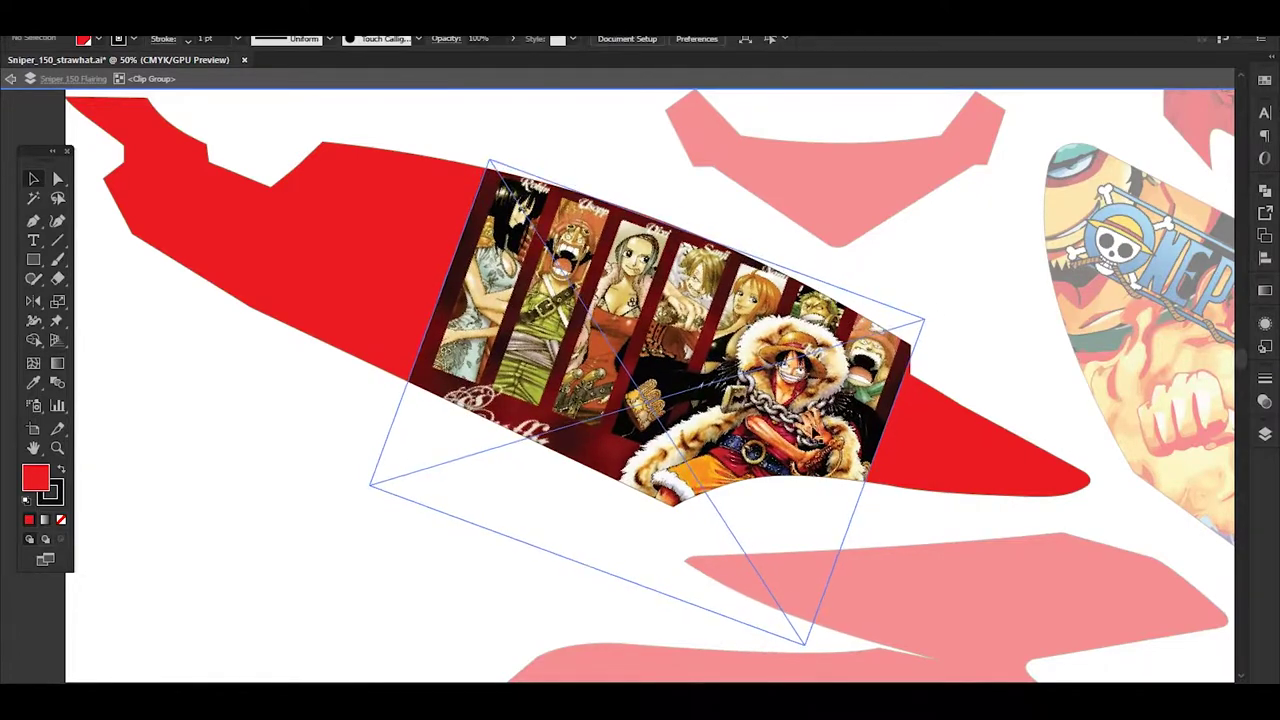
pyautogui.click(556, 149)
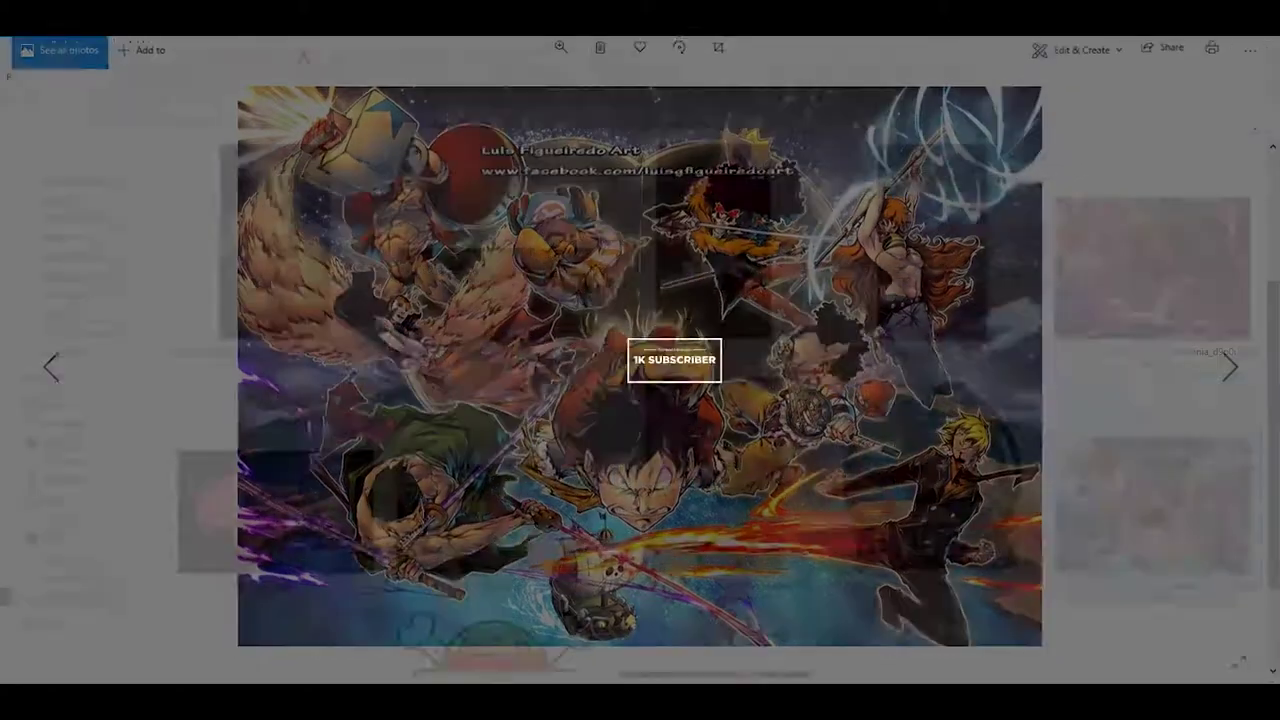
pyautogui.scroll(2, 677, 395)
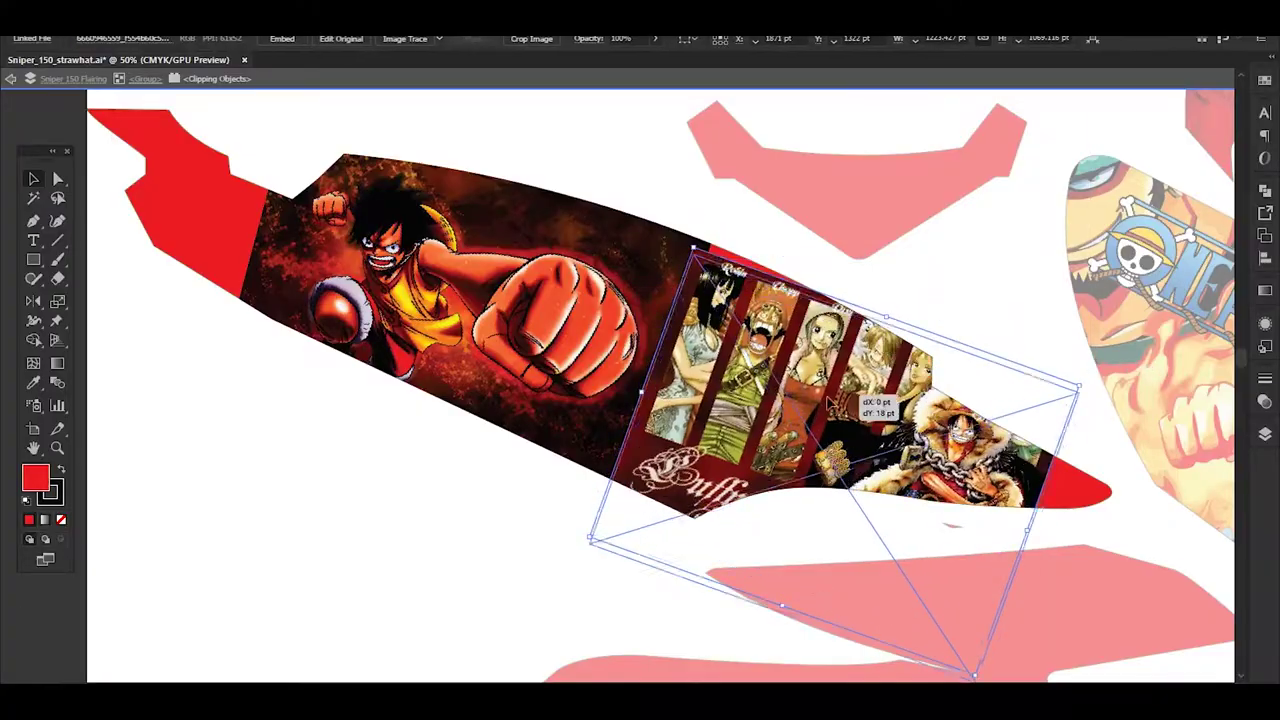
# Free Distort the Luffy Pirates image to follow the left panel's slant
pyautogui.moveTo(556, 577)
pyautogui.mouseDown()
pyautogui.moveTo(570, 545)
pyautogui.moveTo(829, 449)
pyautogui.mouseUp()
pyautogui.click(471, 483)
pyautogui.hotkey('ctrl', '-')
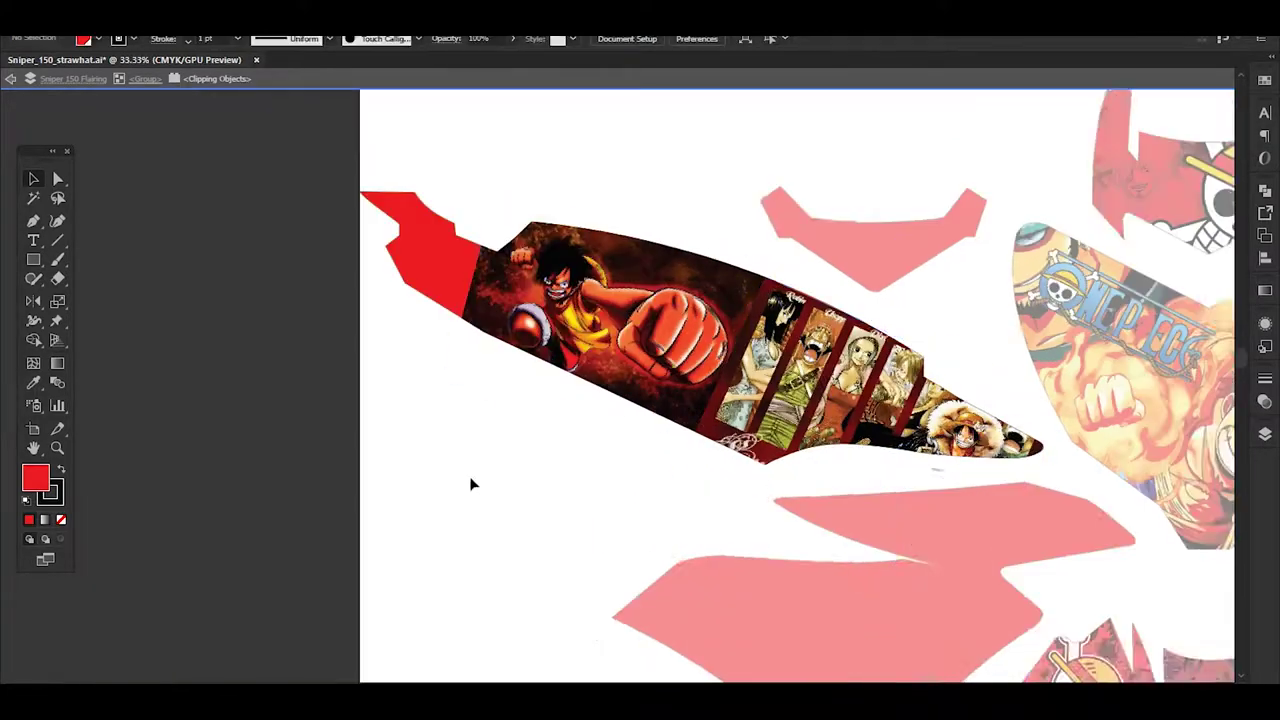
pyautogui.hotkey('ctrl', '+')
pyautogui.click(946, 488)
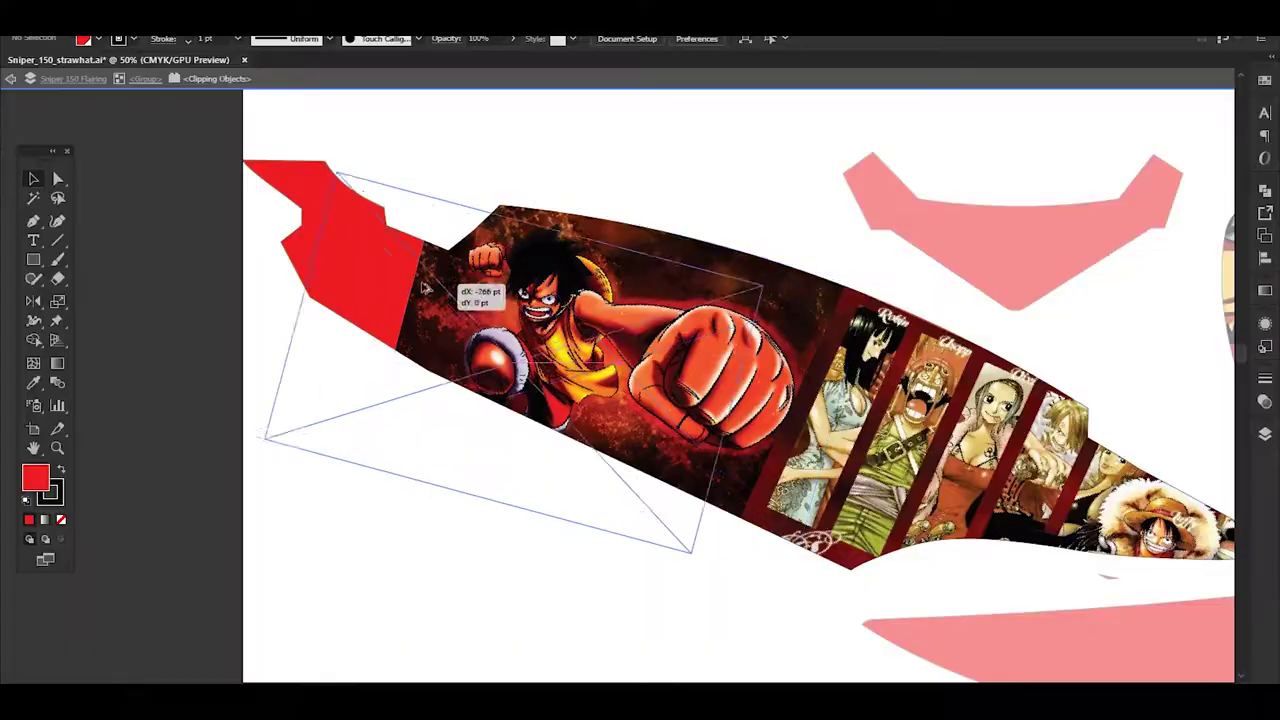
# Size the Luffy punching image at the panel's left end and tilt the crew picture mid-panel
pyautogui.moveTo(443, 258)
pyautogui.mouseDown()
pyautogui.moveTo(655, 523)
pyautogui.moveTo(471, 529)
pyautogui.mouseUp()
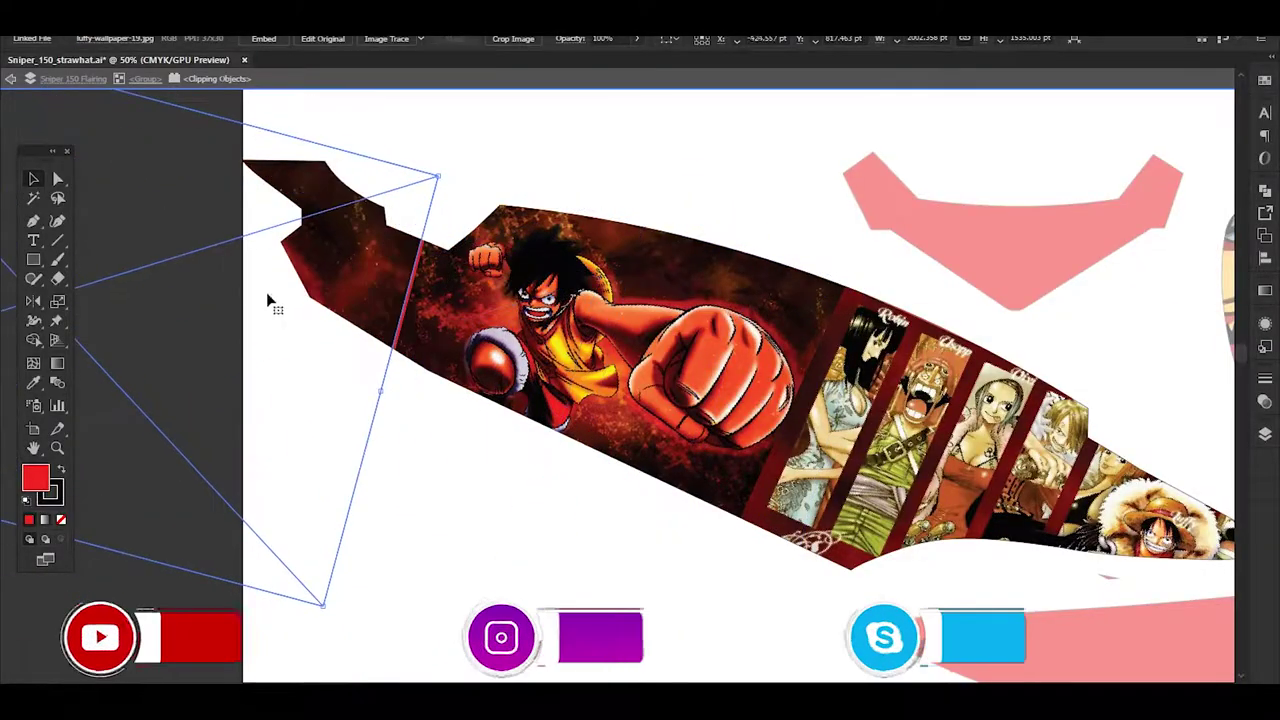
pyautogui.click(463, 534)
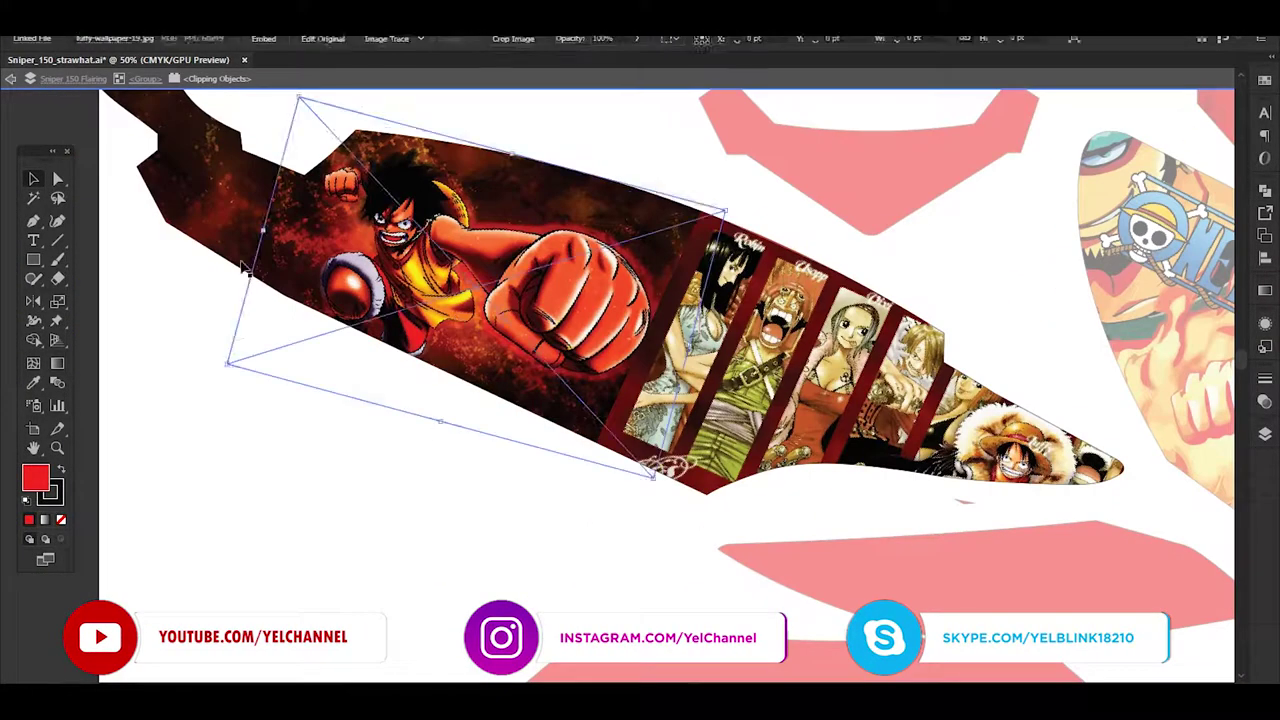
pyautogui.moveTo(472, 292); pyautogui.dragTo(348, 290)
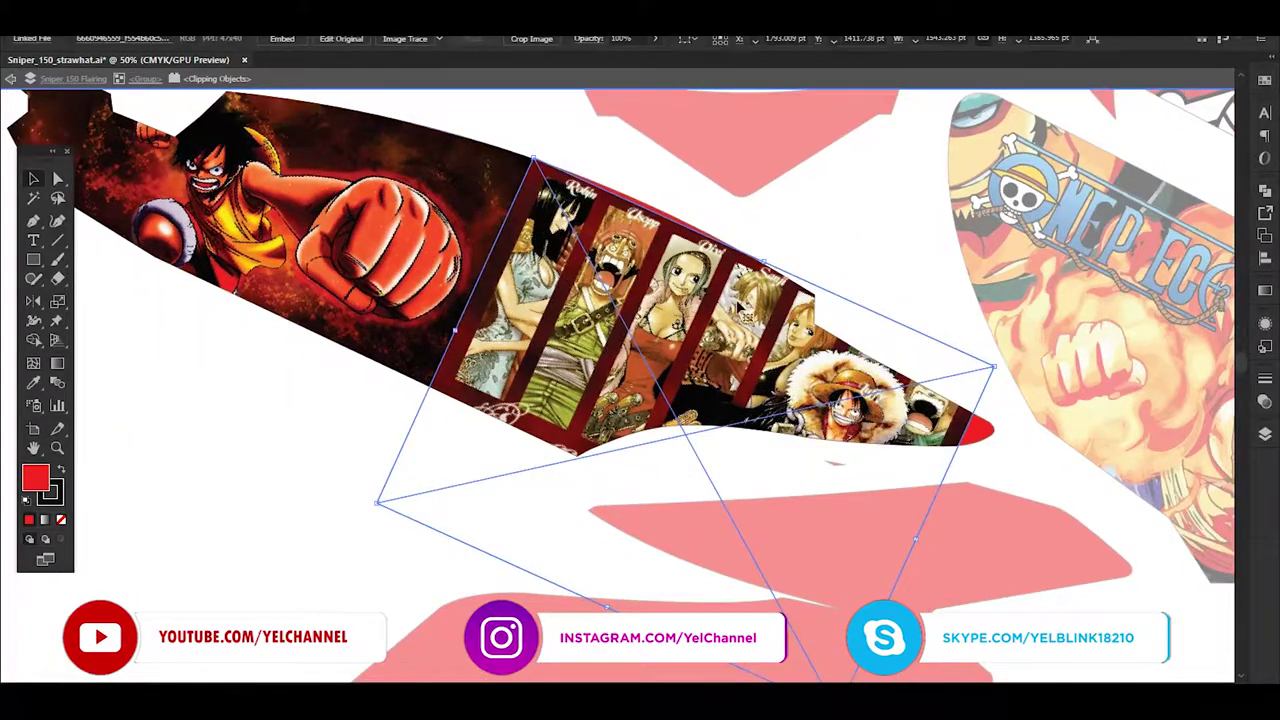
pyautogui.click(840, 240)
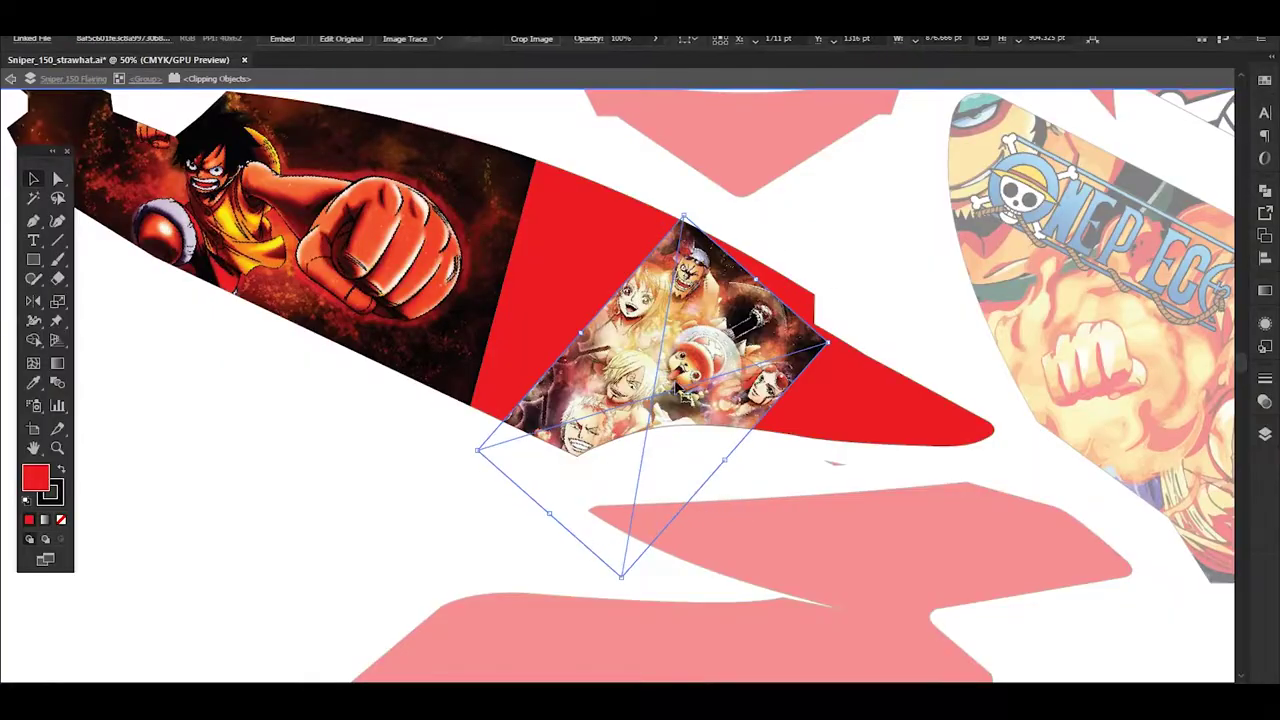
pyautogui.moveTo(626, 140); pyautogui.dragTo(601, 130)
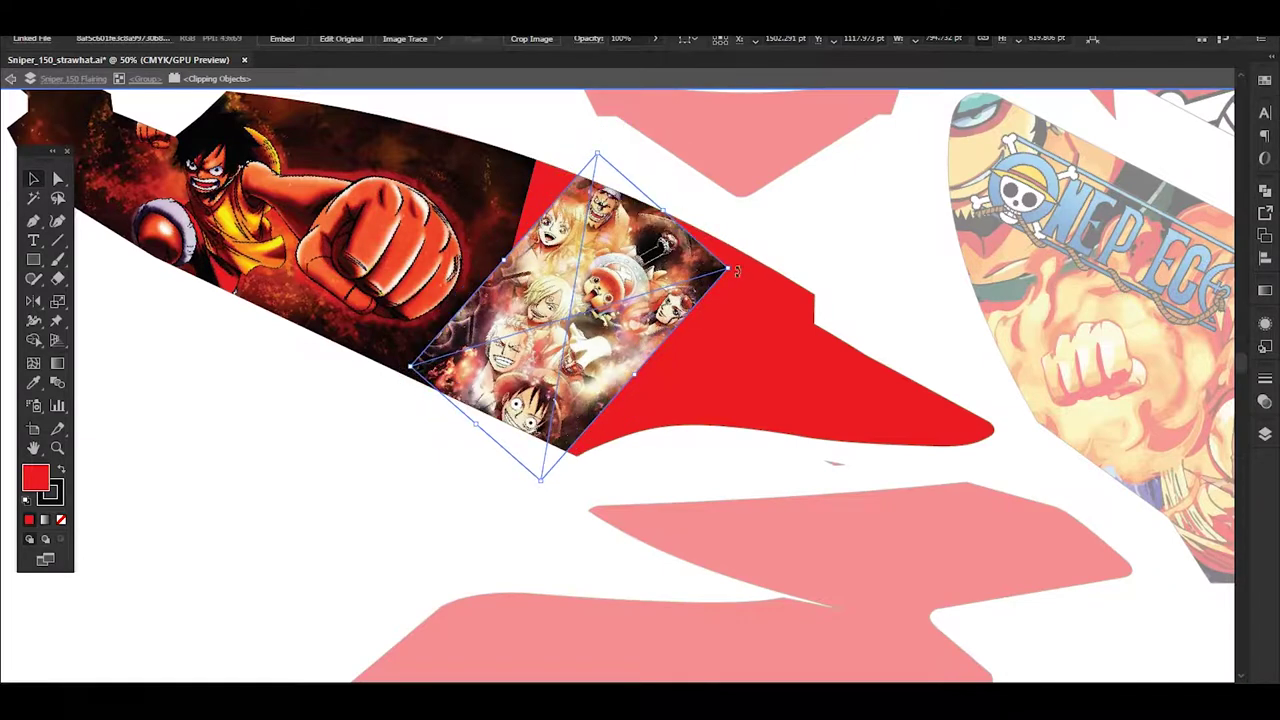
pyautogui.moveTo(736, 270)
pyautogui.mouseDown()
pyautogui.moveTo(653, 241)
pyautogui.moveTo(690, 219)
pyautogui.mouseUp()
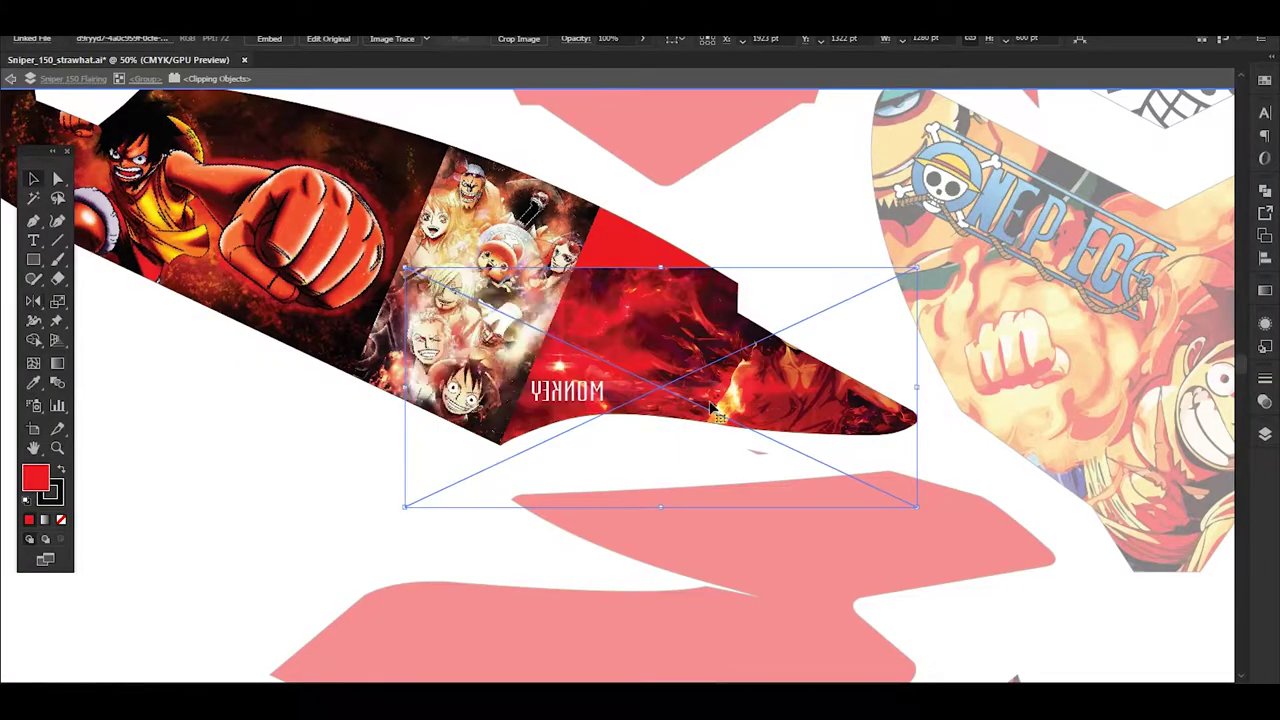
# Rotate the red straw-hat Luffy image into the panel's right section
pyautogui.moveTo(712, 408)
pyautogui.mouseDown()
pyautogui.moveTo(716, 293)
pyautogui.moveTo(831, 319)
pyautogui.moveTo(827, 339)
pyautogui.mouseUp()
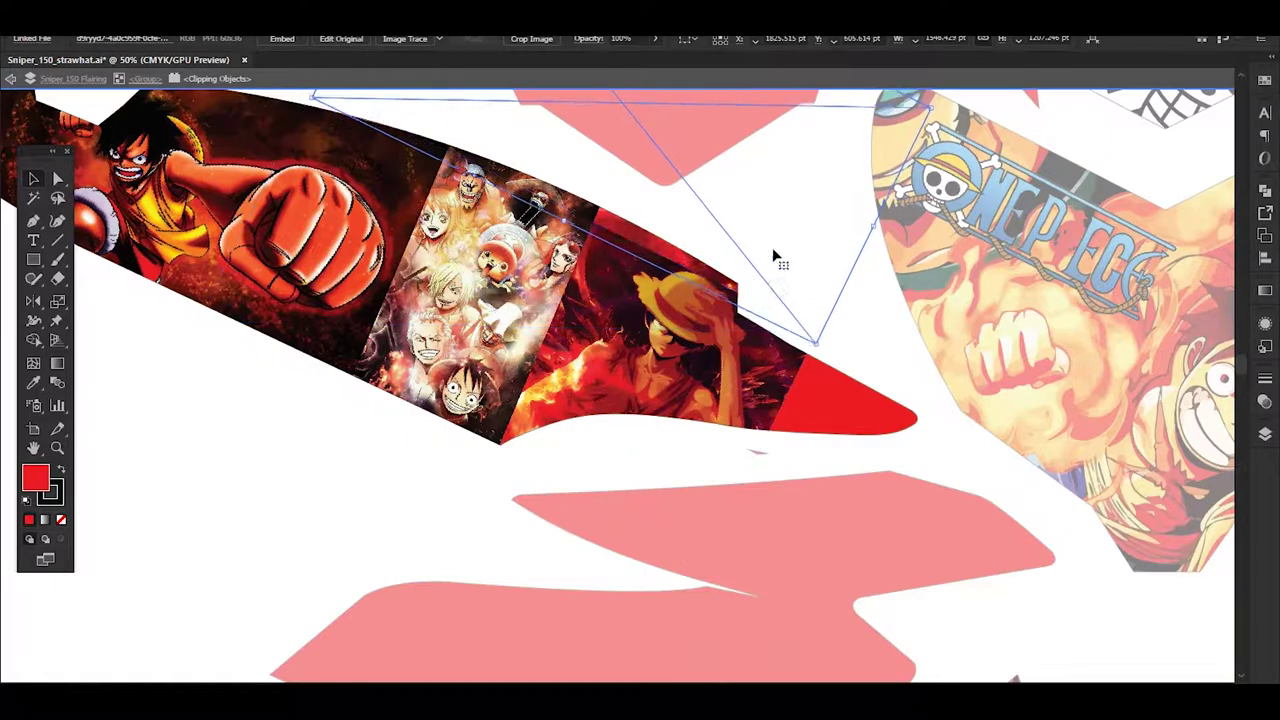
# Fade the straw-hat Luffy image toward the panel tip with a gradient opacity mask
pyautogui.moveTo(771, 226); pyautogui.dragTo(935, 390)
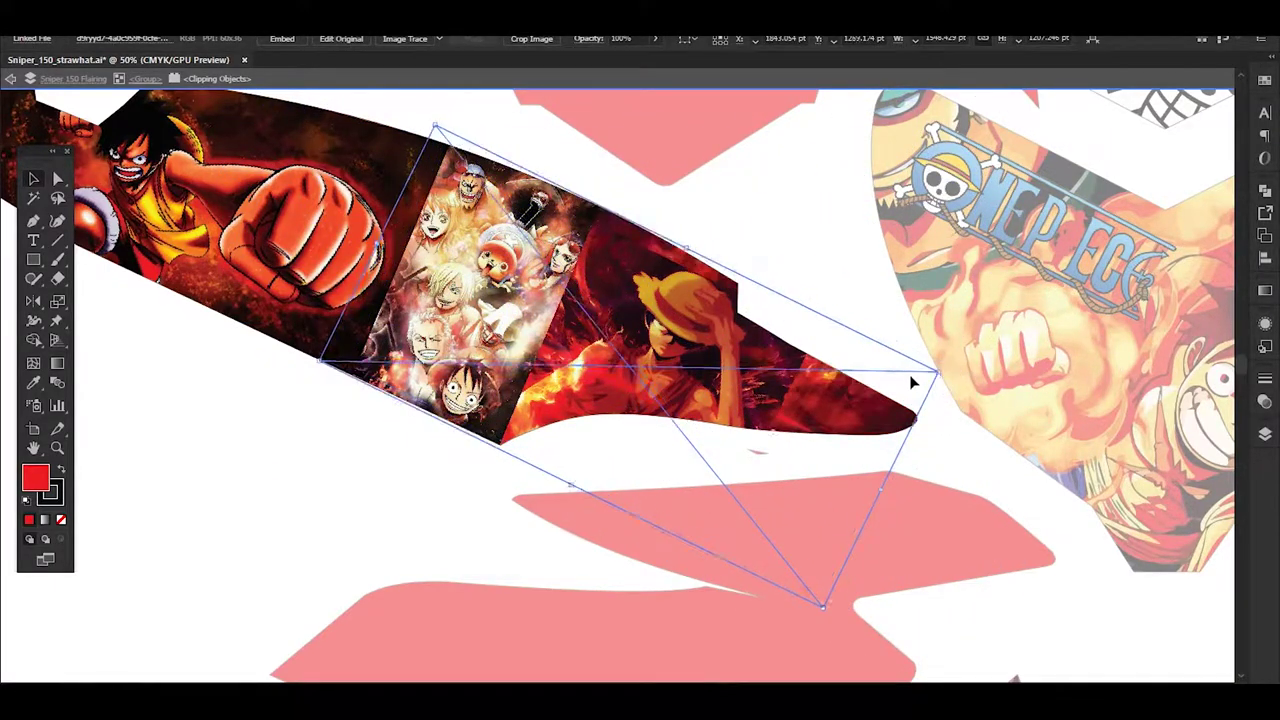
pyautogui.click(1140, 440)
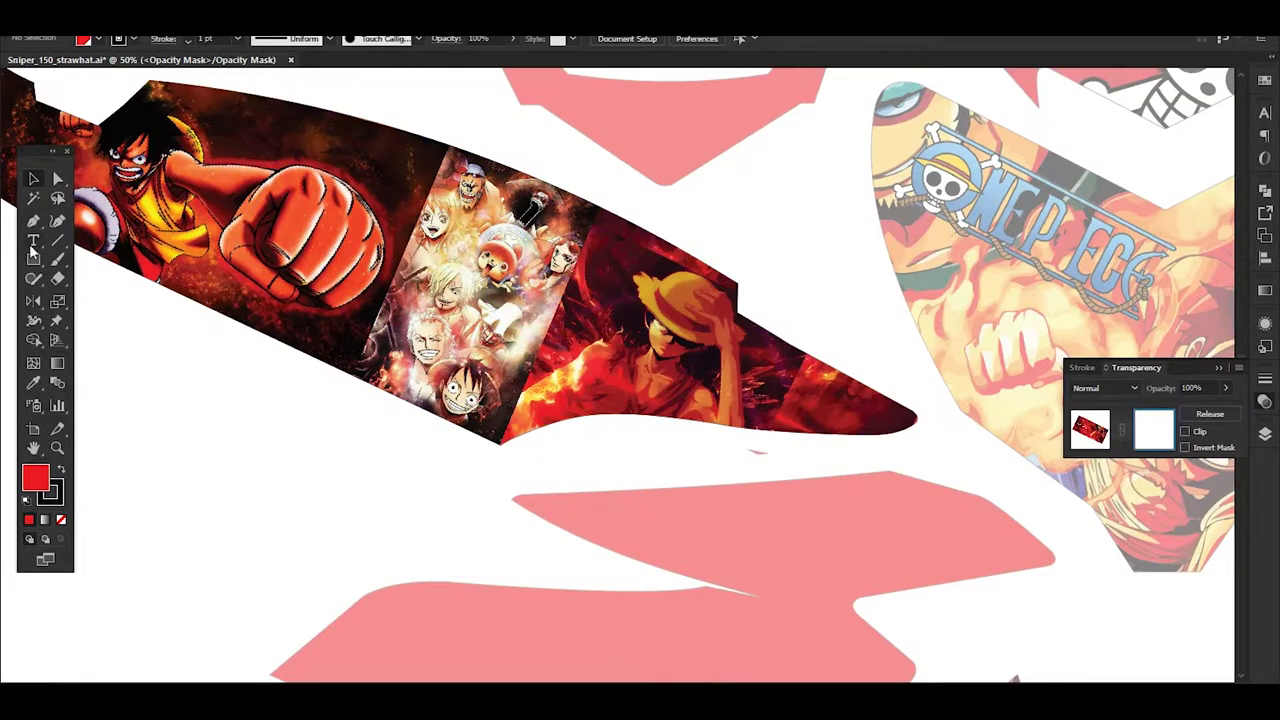
pyautogui.press('p')
pyautogui.hotkey('ctrl', '+')
pyautogui.hotkey('ctrl', '+')
pyautogui.hotkey('ctrl', '+')
pyautogui.click(577, 267)
pyautogui.hotkey('ctrl', 'F9')
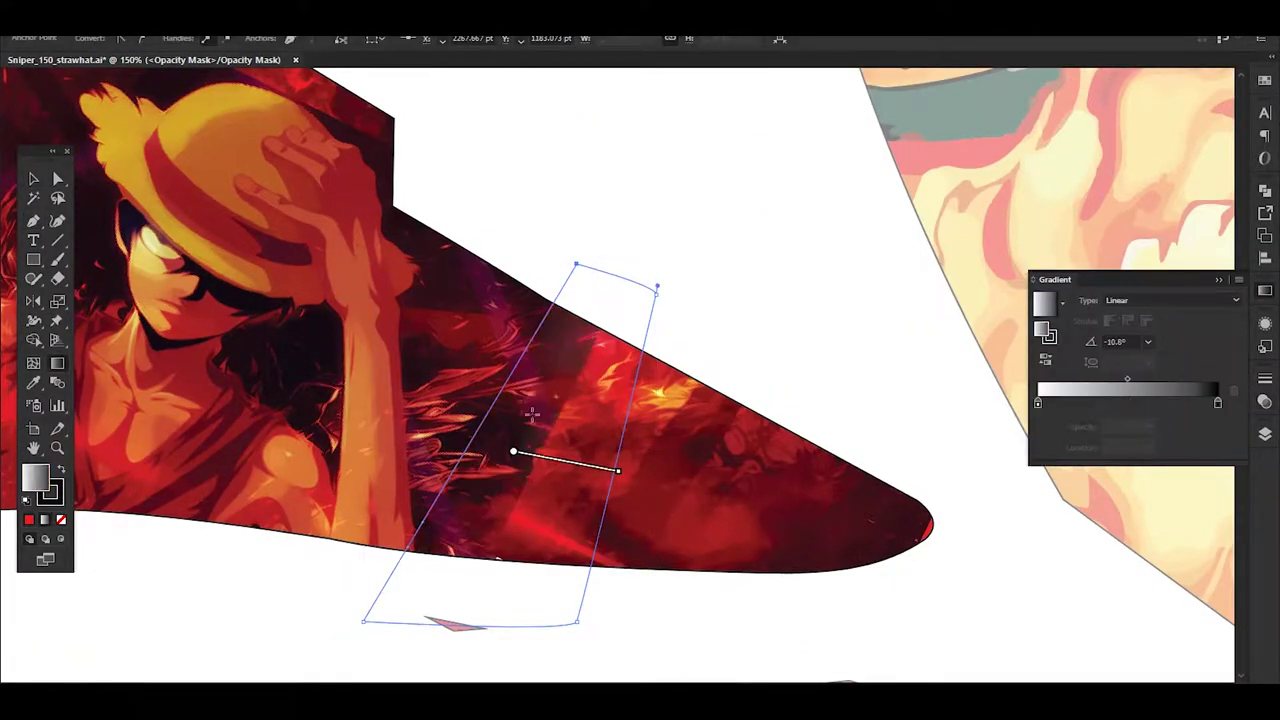
pyautogui.moveTo(503, 422); pyautogui.dragTo(546, 442)
pyautogui.hotkey('ctrl', 'shift', 'F10')
pyautogui.click(1090, 430)
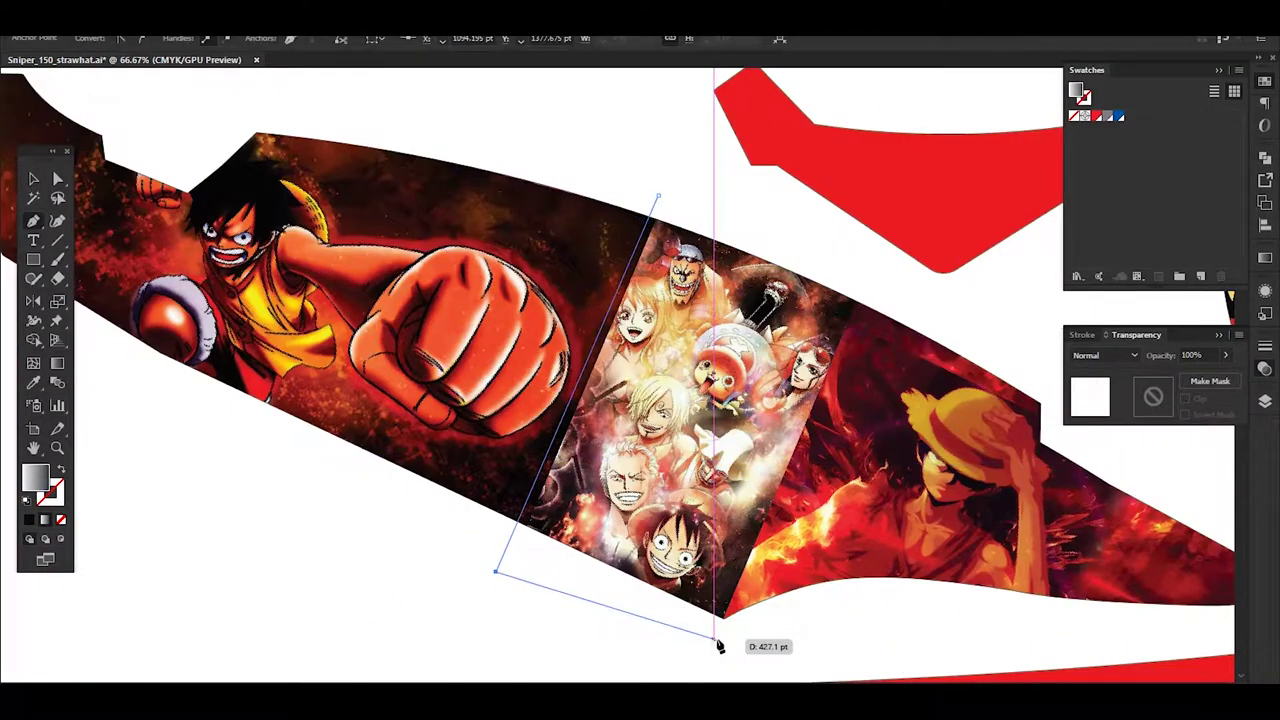
# Draw a border shape around the crew picture and fill it from the swatches
pyautogui.click(718, 646)
pyautogui.click(657, 197)
pyautogui.click(1118, 116)
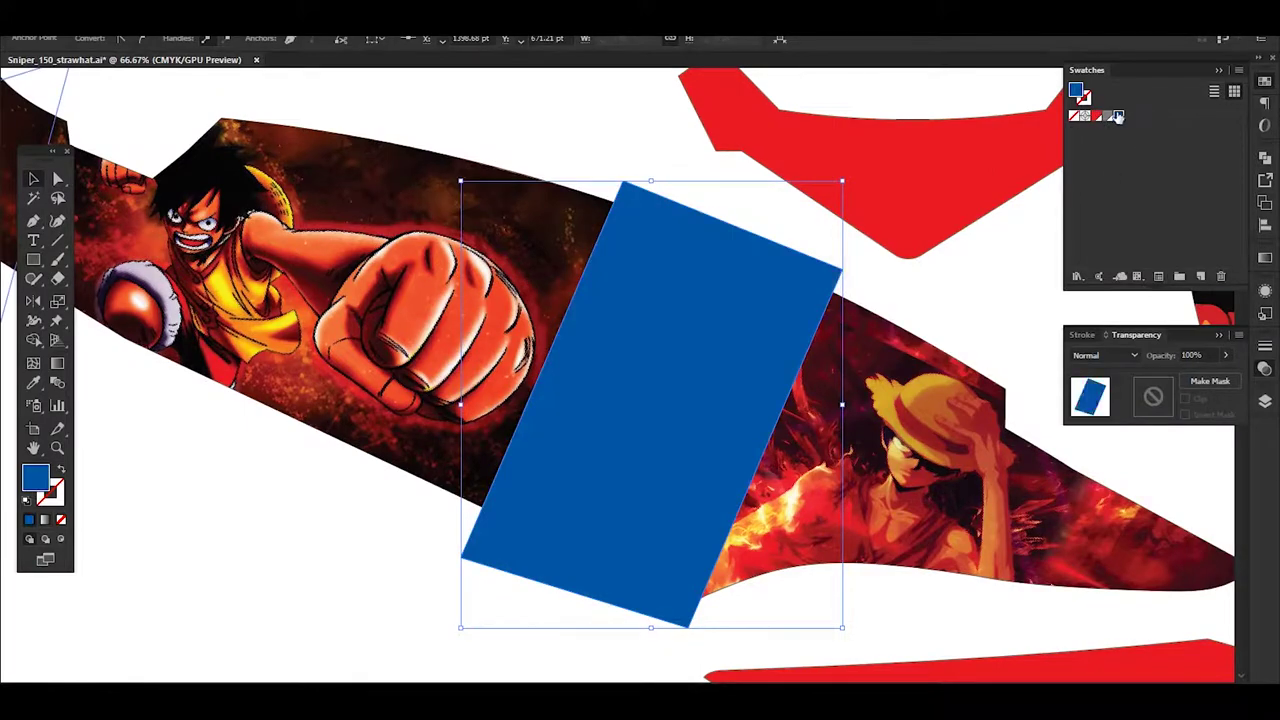
pyautogui.doubleClick(1118, 116)
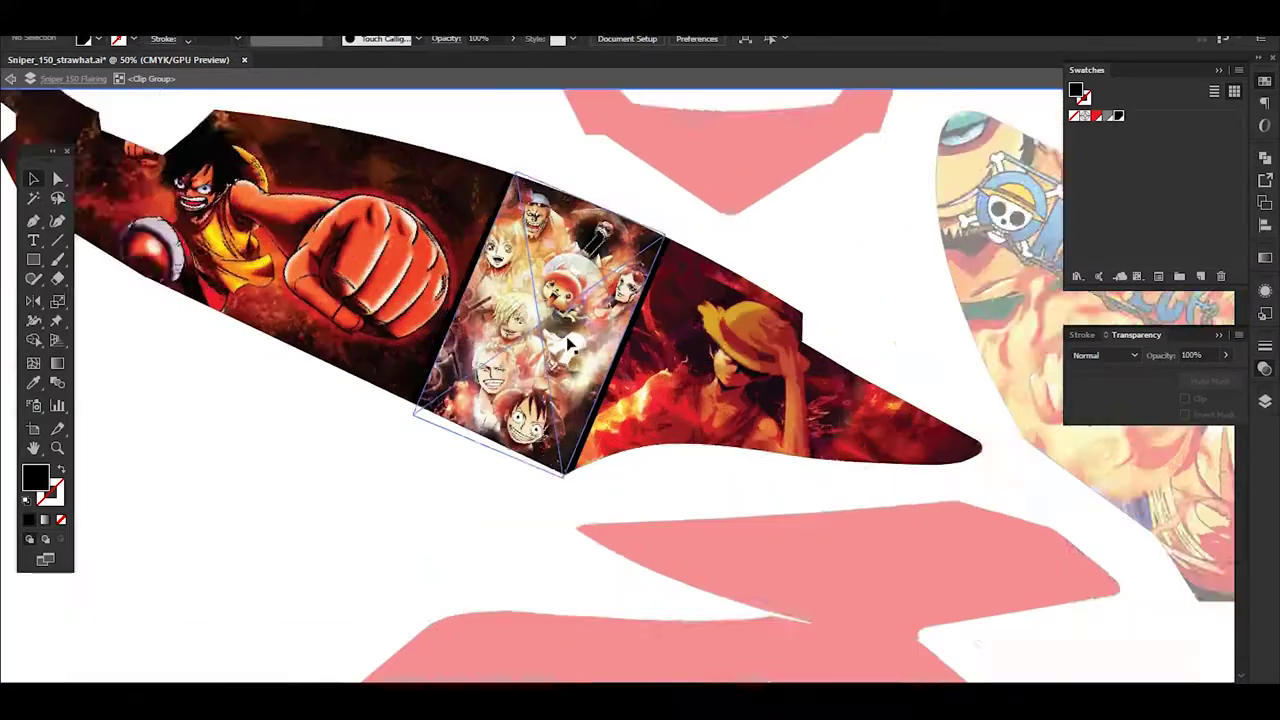
# Set the crew picture's blending to Multiply and add a black wedge beside the crew section
pyautogui.click(565, 340)
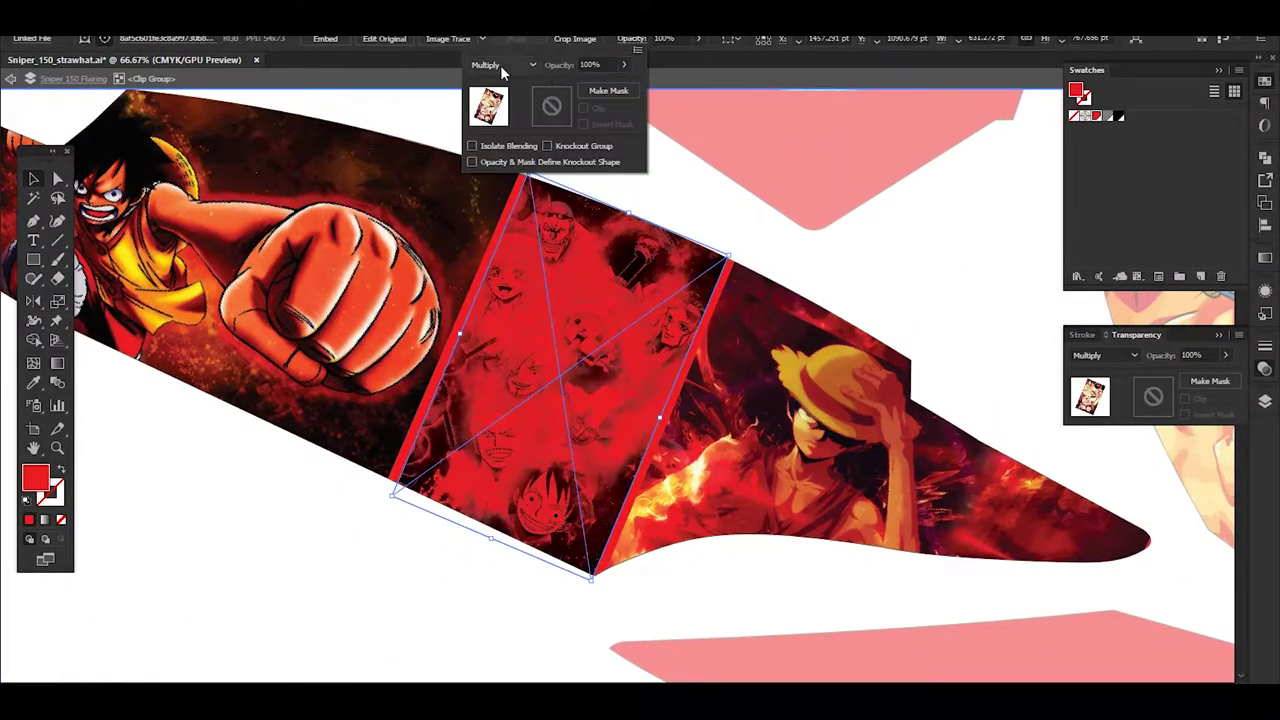
pyautogui.click(503, 64)
pyautogui.click(500, 232)
pyautogui.scroll(-2, 511, 65)
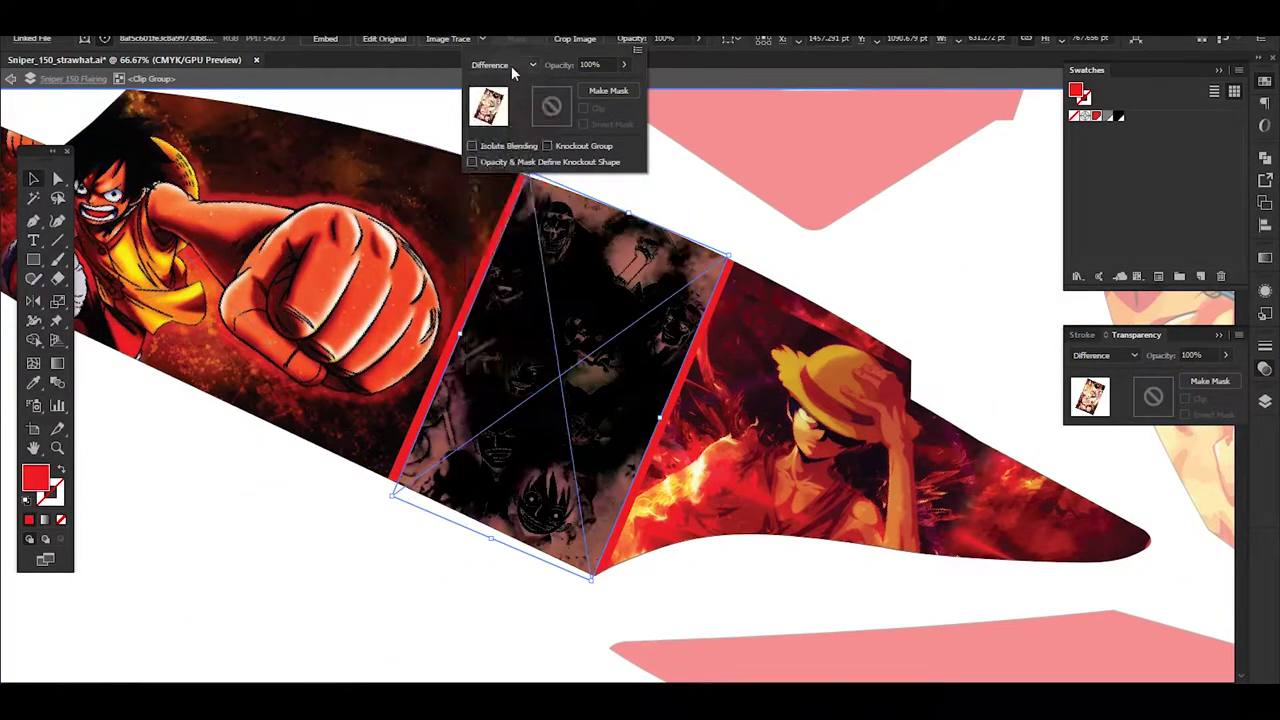
pyautogui.scroll(8, 511, 65)
pyautogui.click(505, 65)
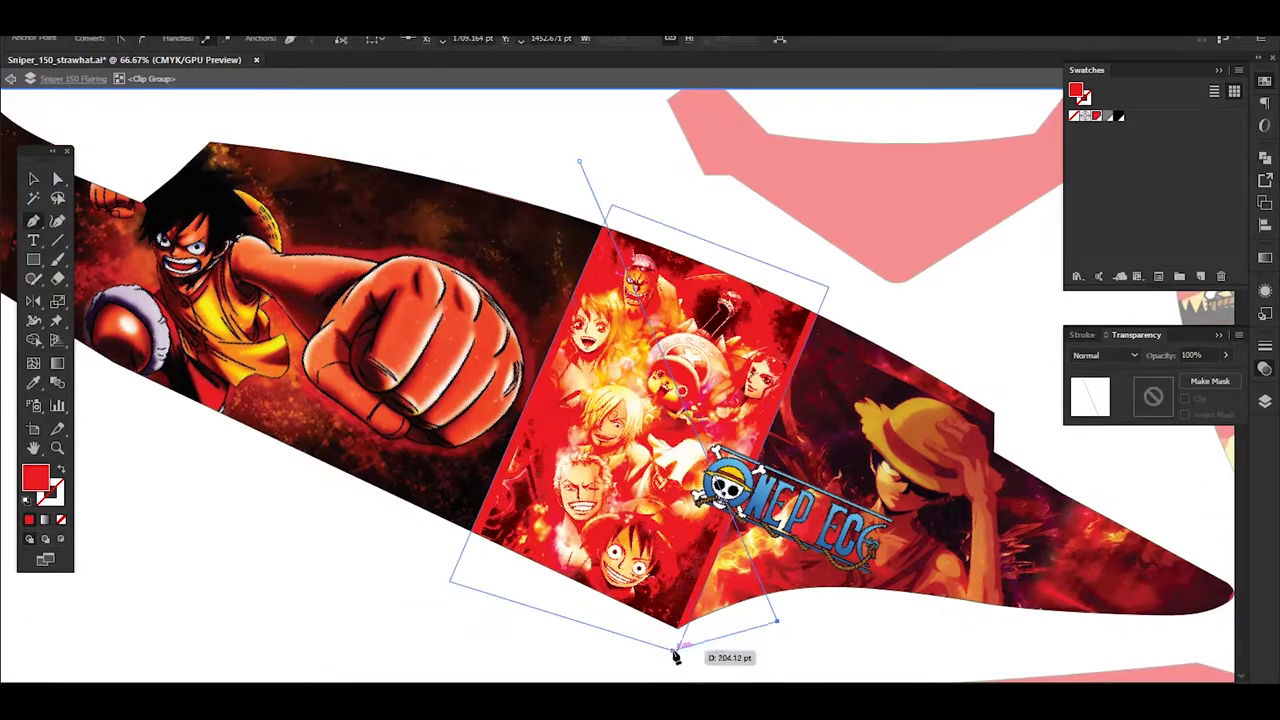
pyautogui.click(655, 661)
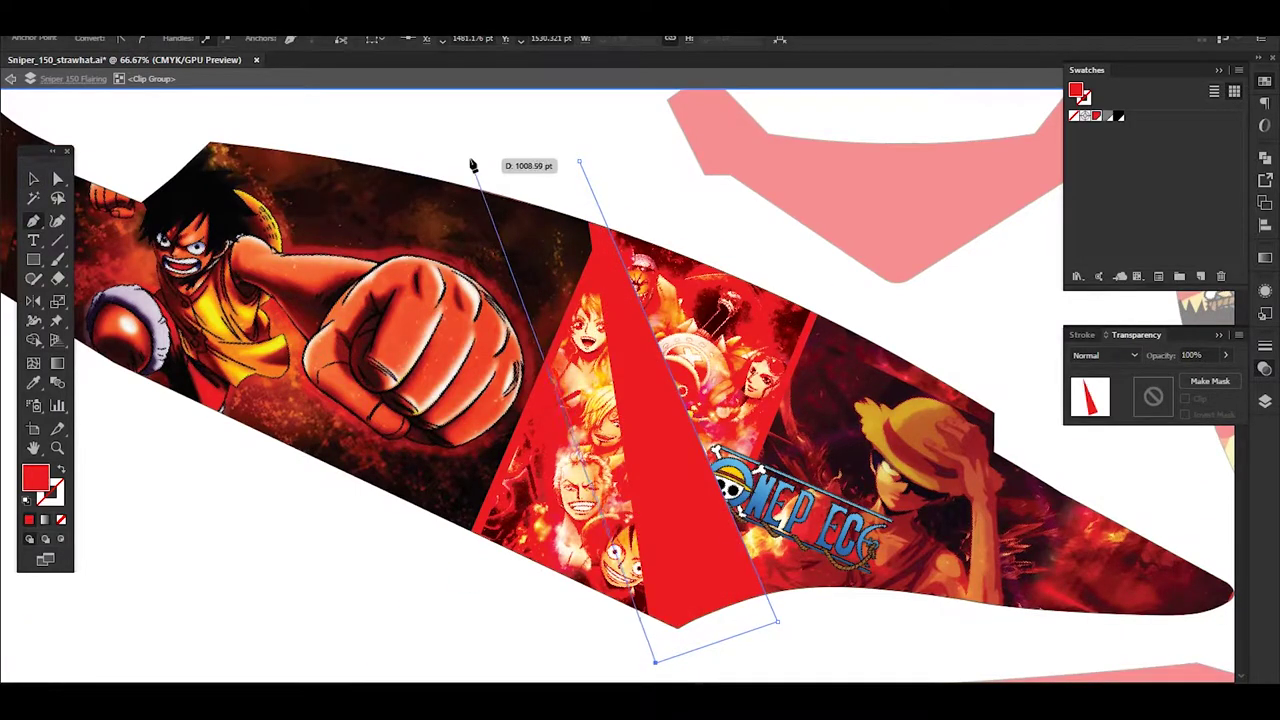
pyautogui.click(1116, 118)
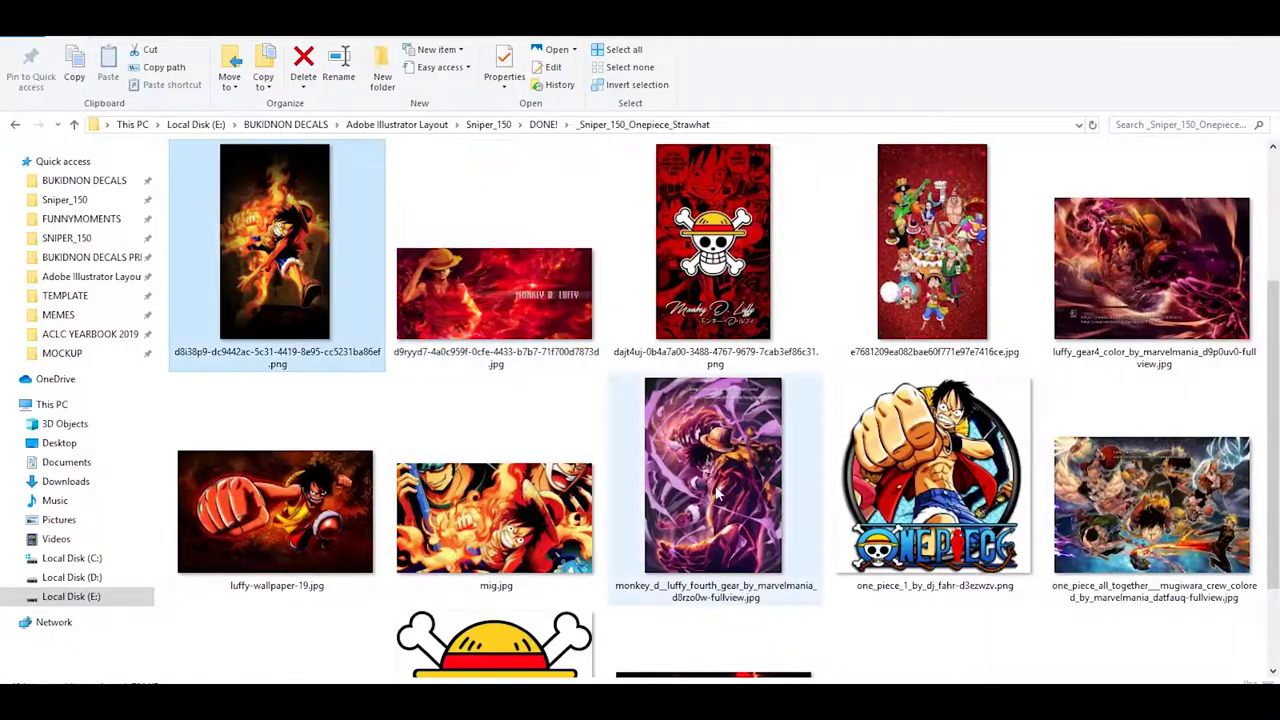
# Bring another Luffy picture from the image folder and enter the panel's group to position it
pyautogui.hotkey('alt', 'Tab')
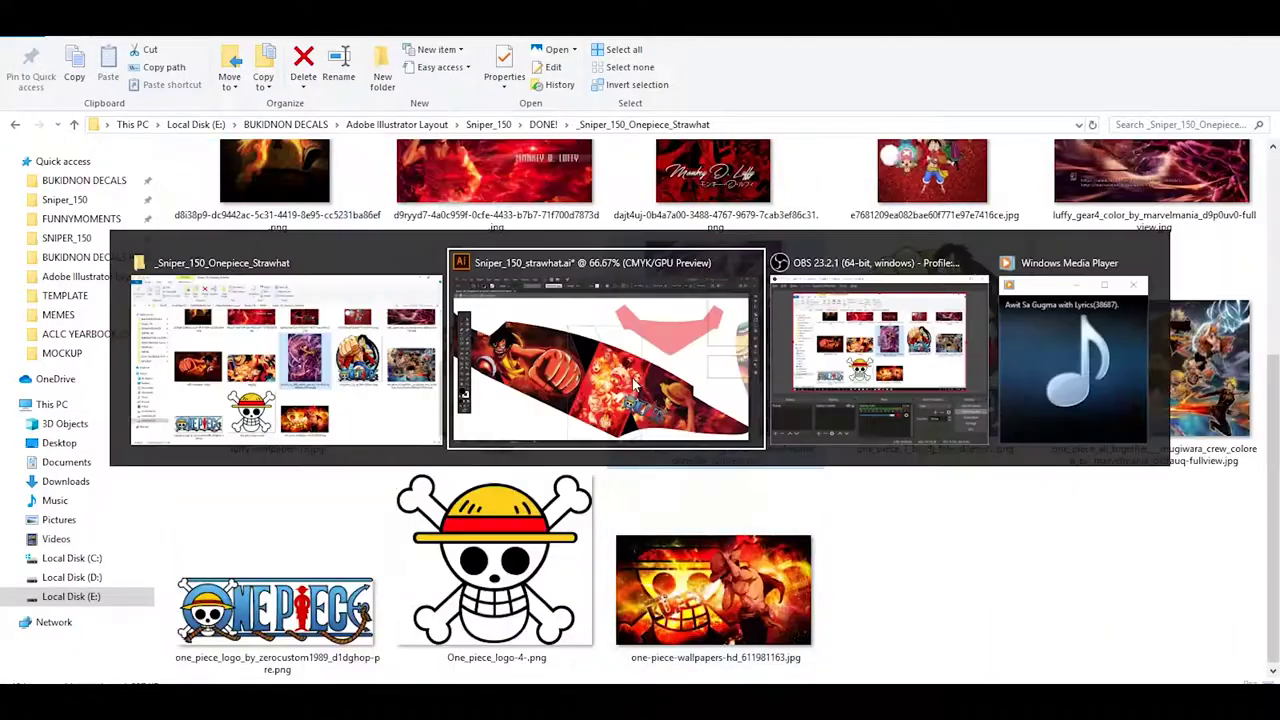
pyautogui.doubleClick(546, 308)
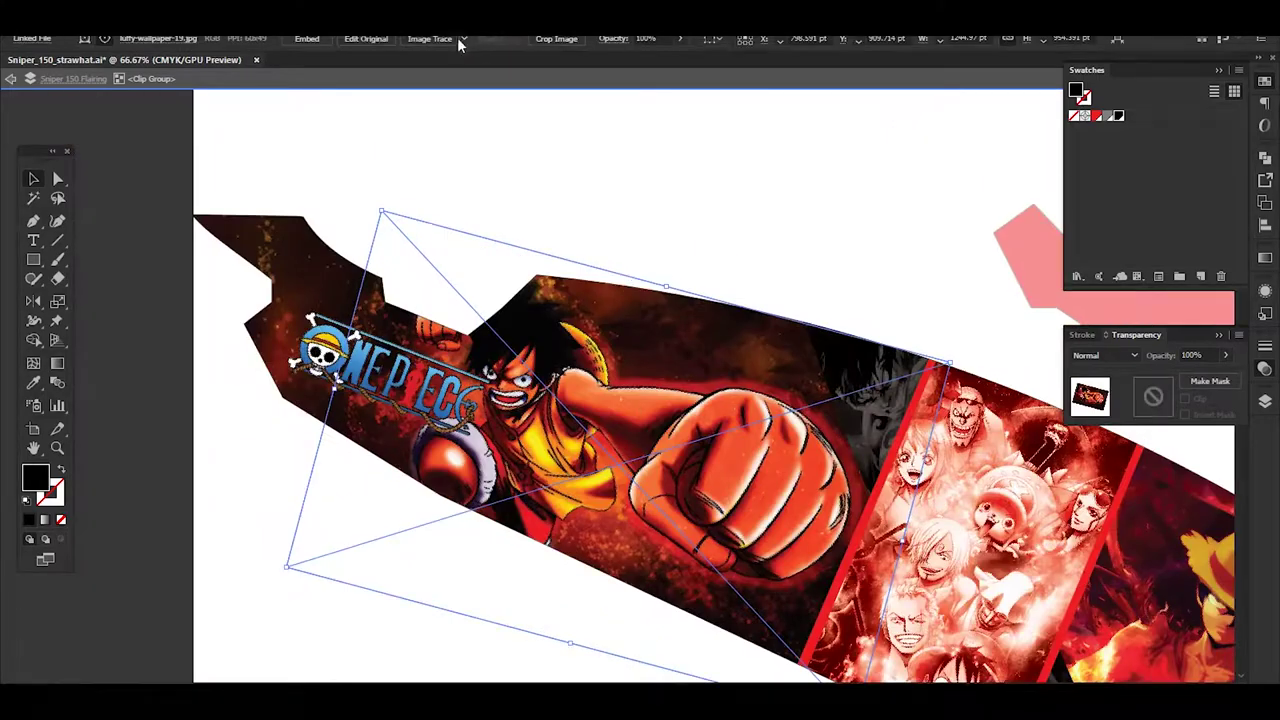
# Trace and stretch the Luffy image to fill the side panel, then drop-shadow the crew strip
pyautogui.click(458, 40)
pyautogui.click(516, 126)
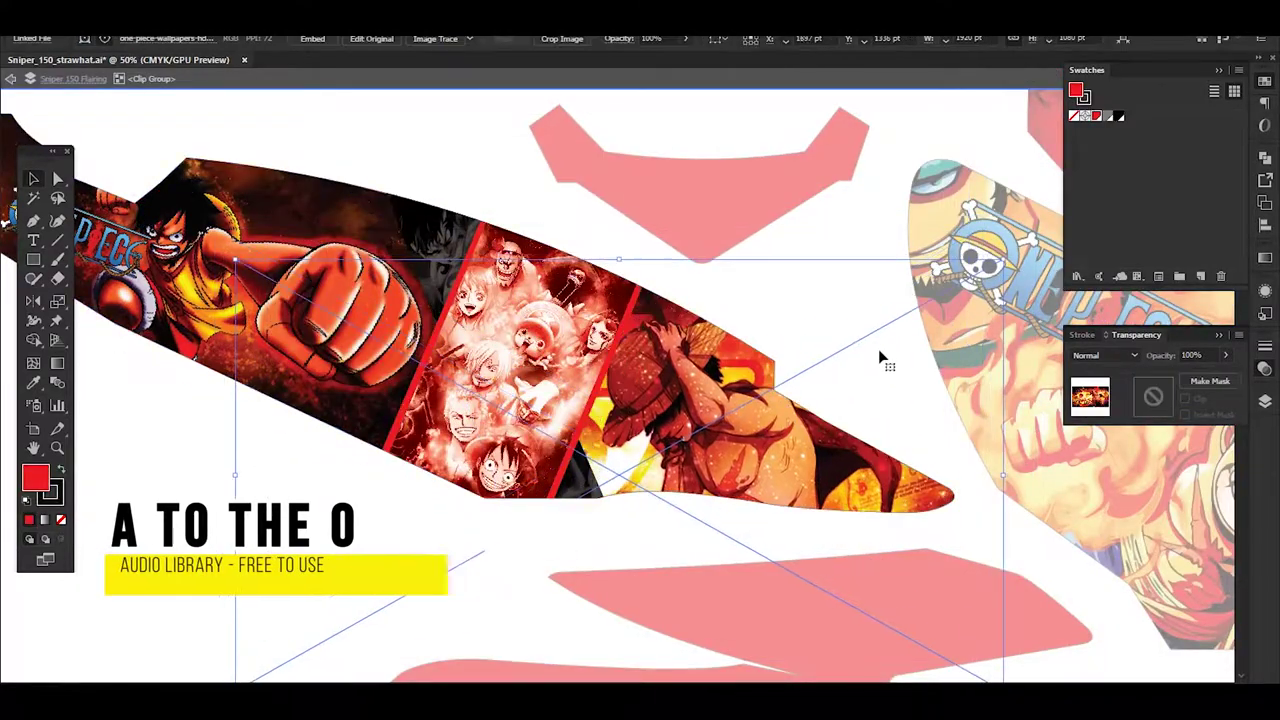
pyautogui.moveTo(1007, 302); pyautogui.dragTo(903, 591)
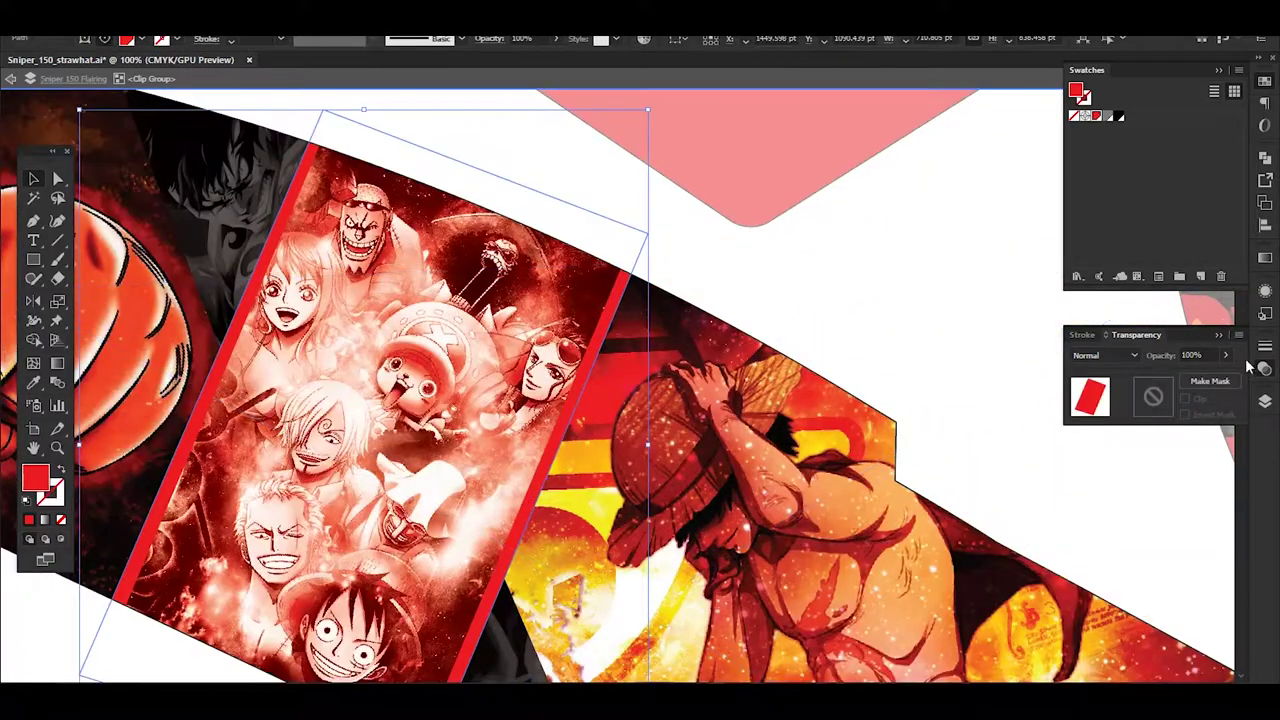
pyautogui.click(1000, 155)
pyautogui.click(894, 409)
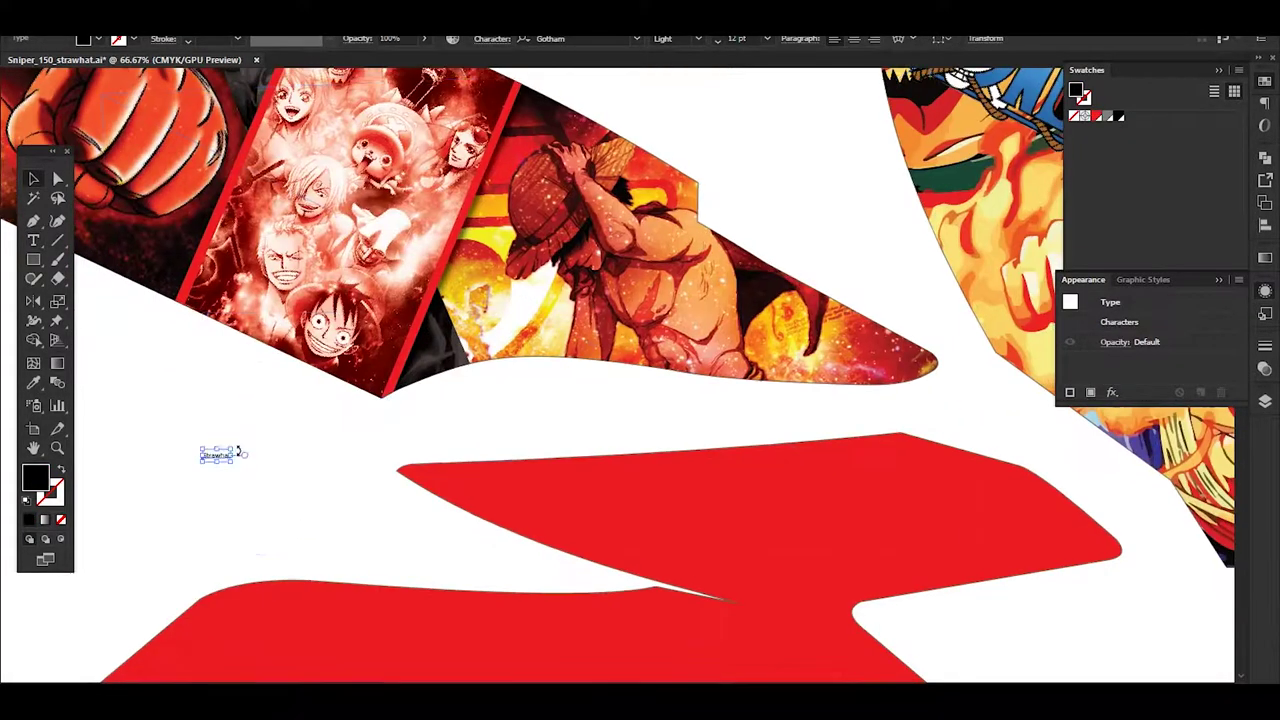
# Make the Strawhat lettering white, add an offset-path outline, and enlarge it
pyautogui.doubleClick(1111, 119)
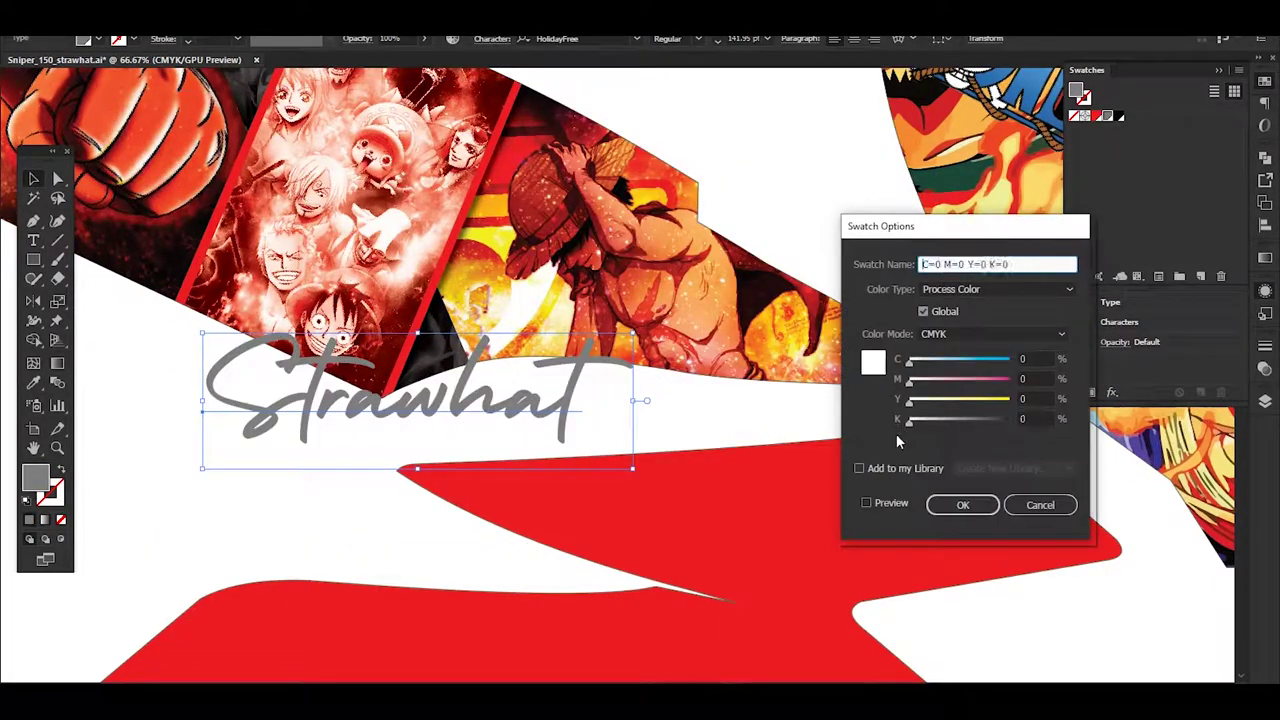
pyautogui.press('Return')
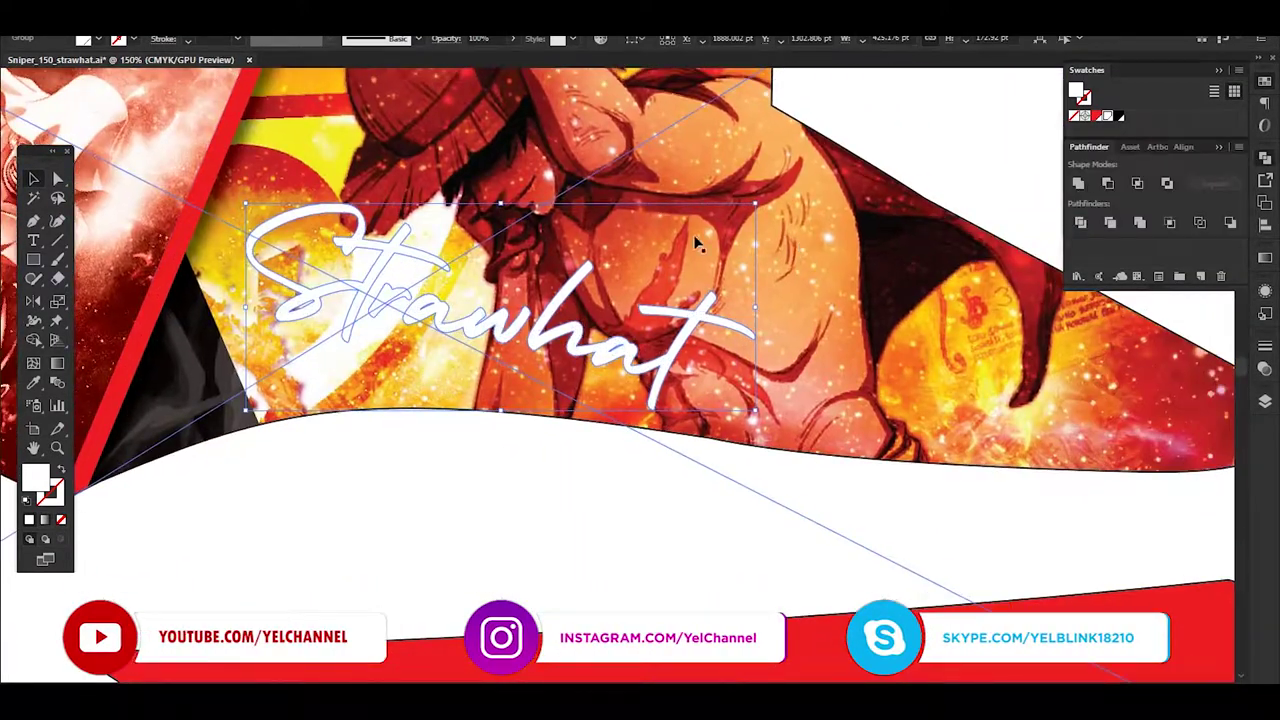
pyautogui.click(120, 10)
pyautogui.moveTo(126, 375)
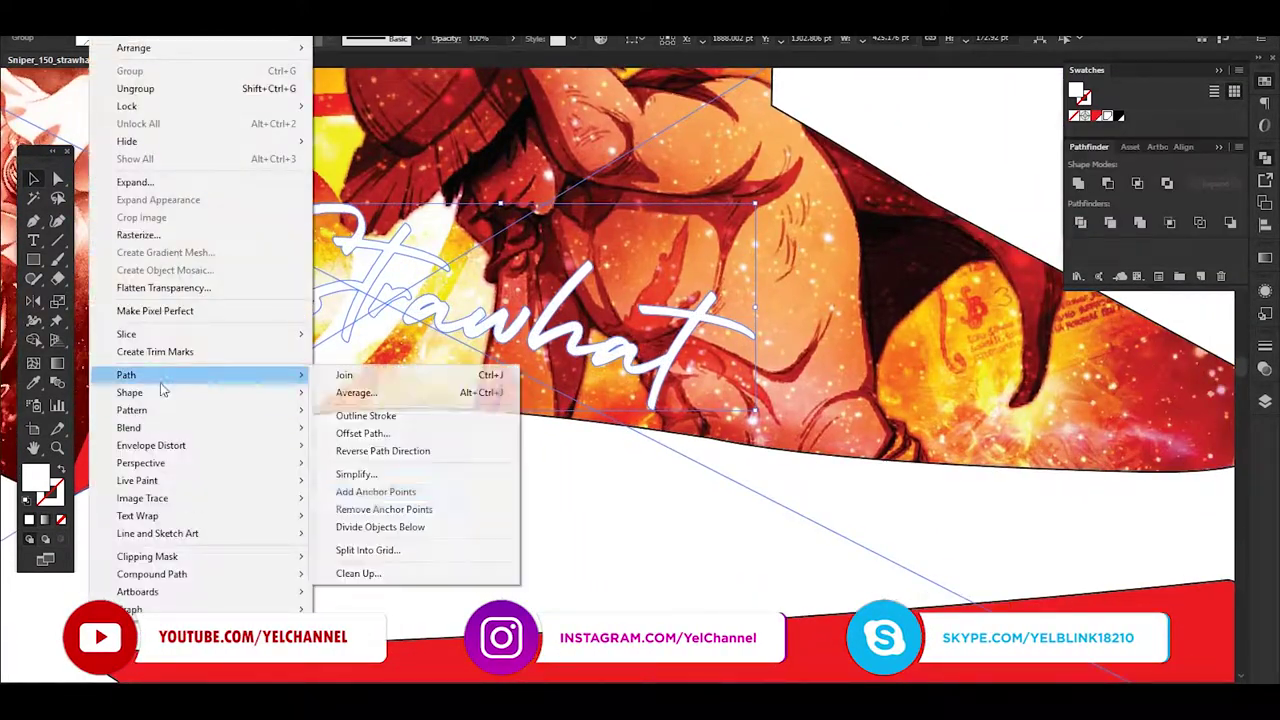
pyautogui.click(375, 436)
pyautogui.click(1046, 321)
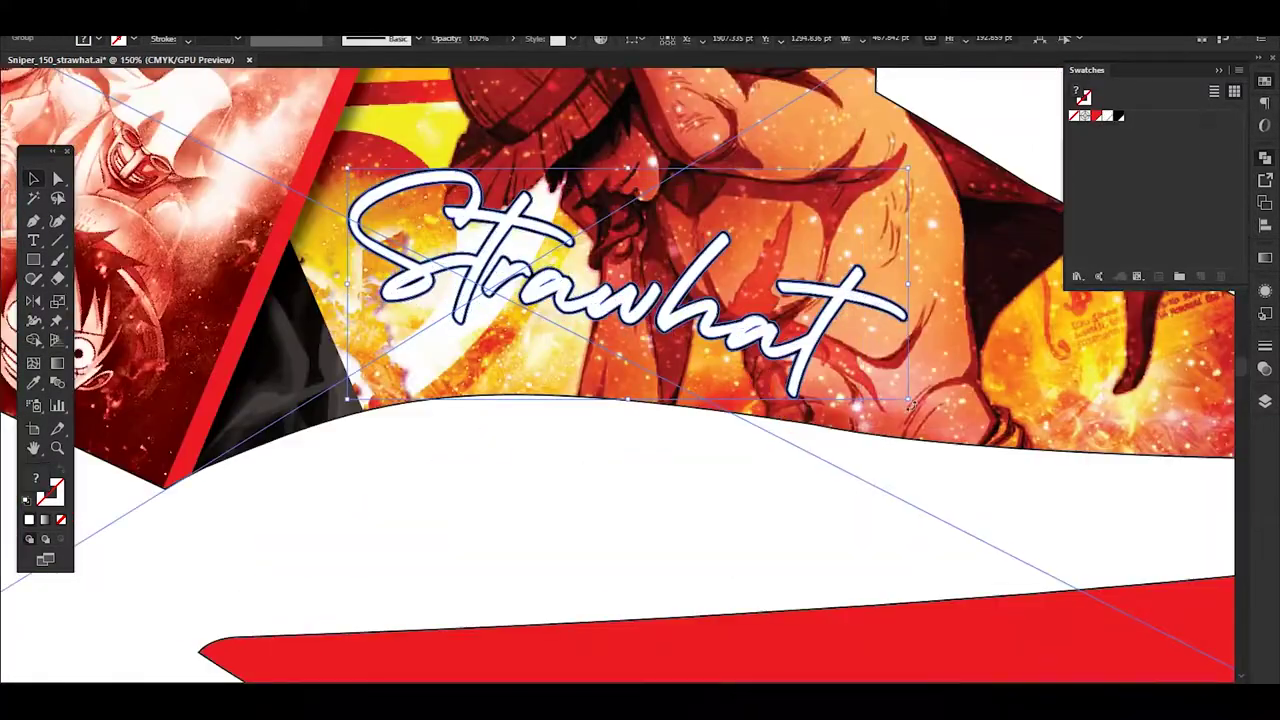
pyautogui.moveTo(860, 370); pyautogui.dragTo(897, 390)
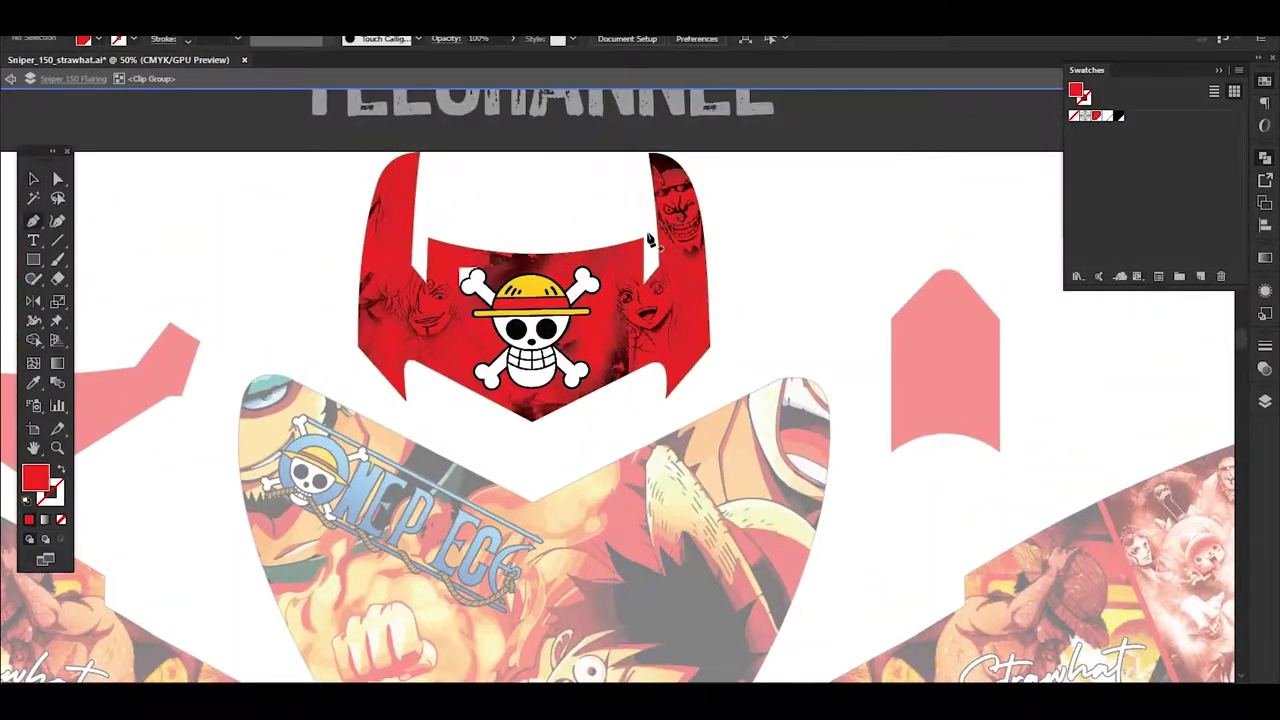
# Outline both side fins of the top decal, fill them black, and view full screen
pyautogui.moveTo(532, 263); pyautogui.dragTo(584, 281)
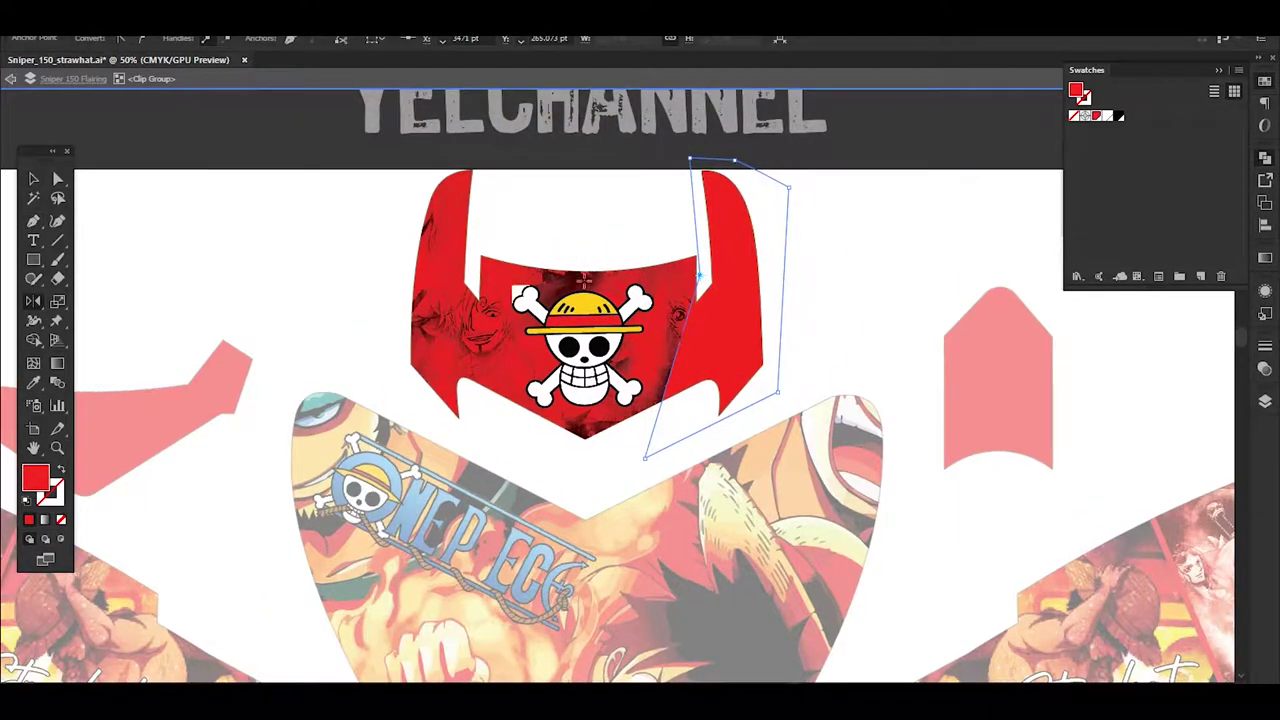
pyautogui.moveTo(441, 360); pyautogui.dragTo(443, 361)
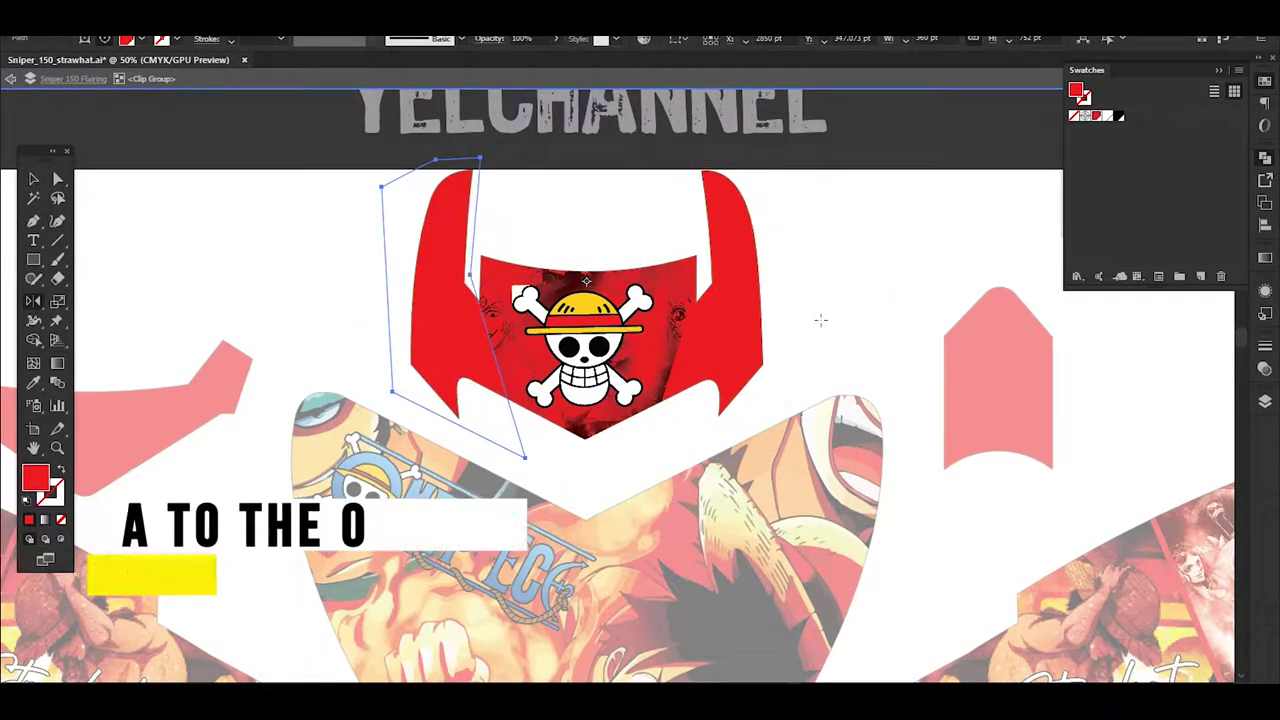
pyautogui.keyDown('shift'); pyautogui.click(727, 357); pyautogui.keyUp('shift')
pyautogui.click(1120, 116)
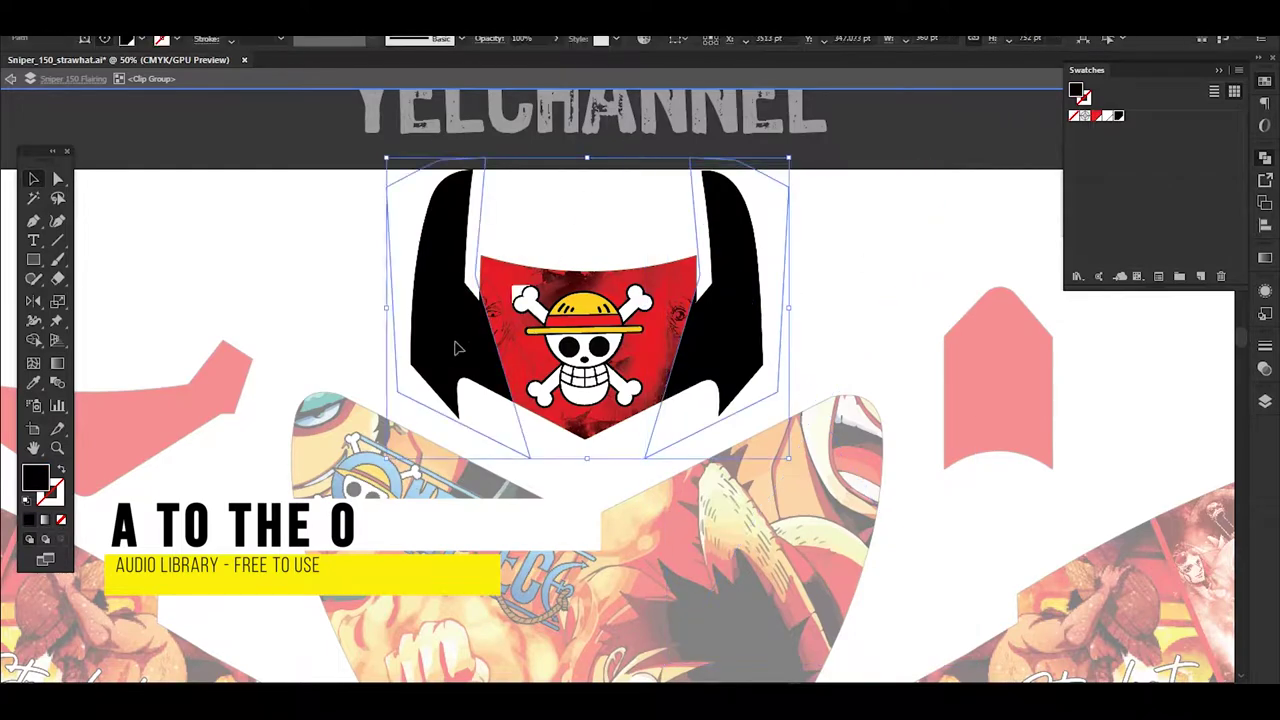
pyautogui.hotkey('ctrl', '-')
pyautogui.hotkey('ctrl', '-')
pyautogui.hotkey('ctrl', '-')
pyautogui.click(967, 405)
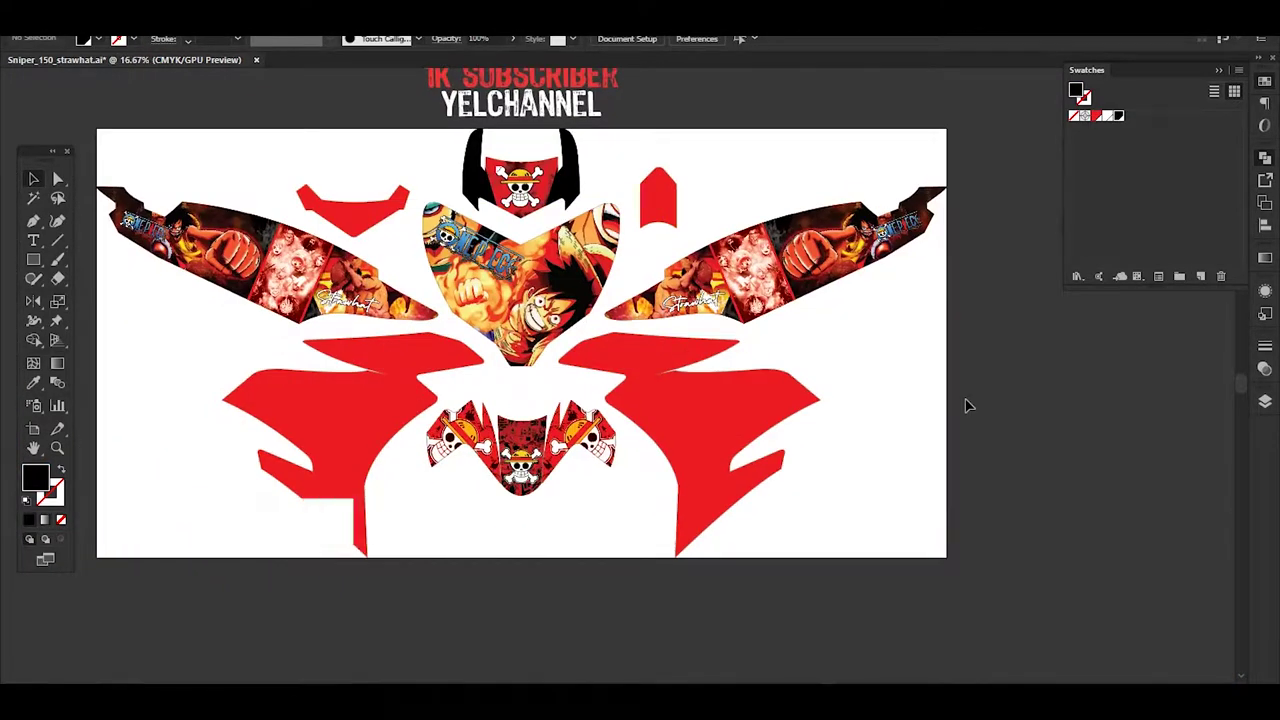
pyautogui.hotkey('shift', 'f')
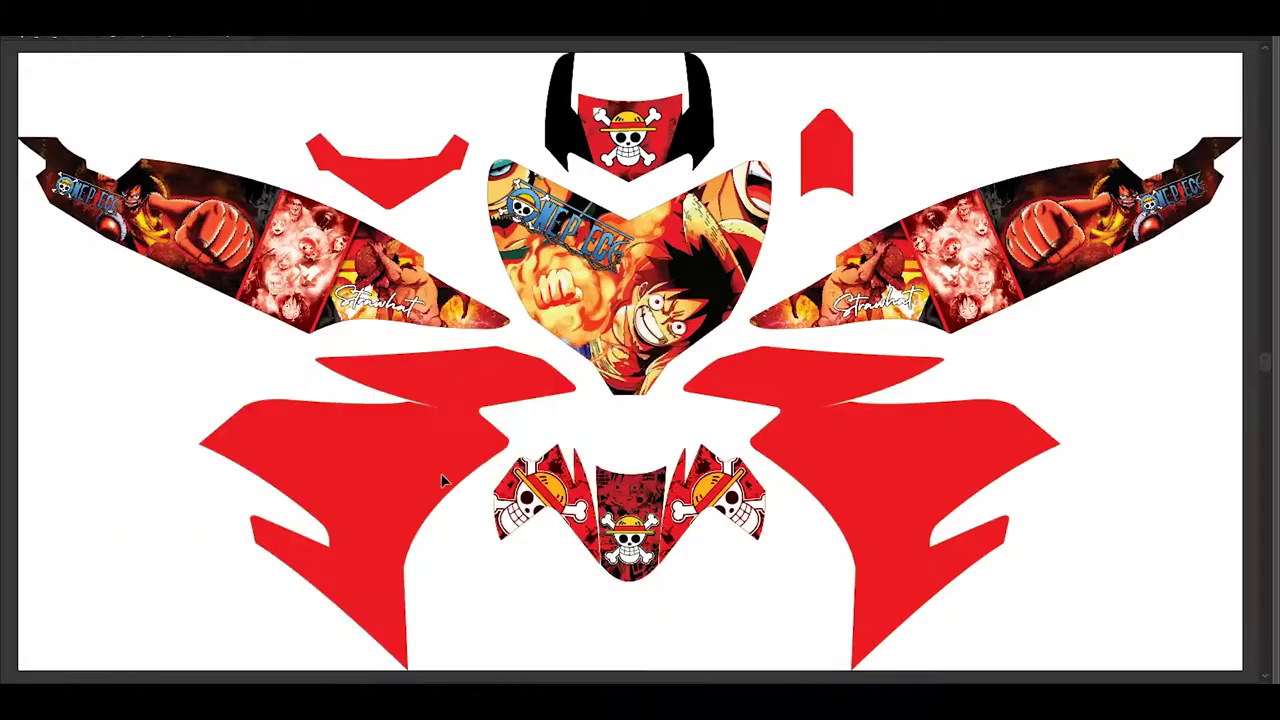
# Paste the Luffy image into the left red shape, resizing and rotating it to fit
pyautogui.doubleClick(443, 481)
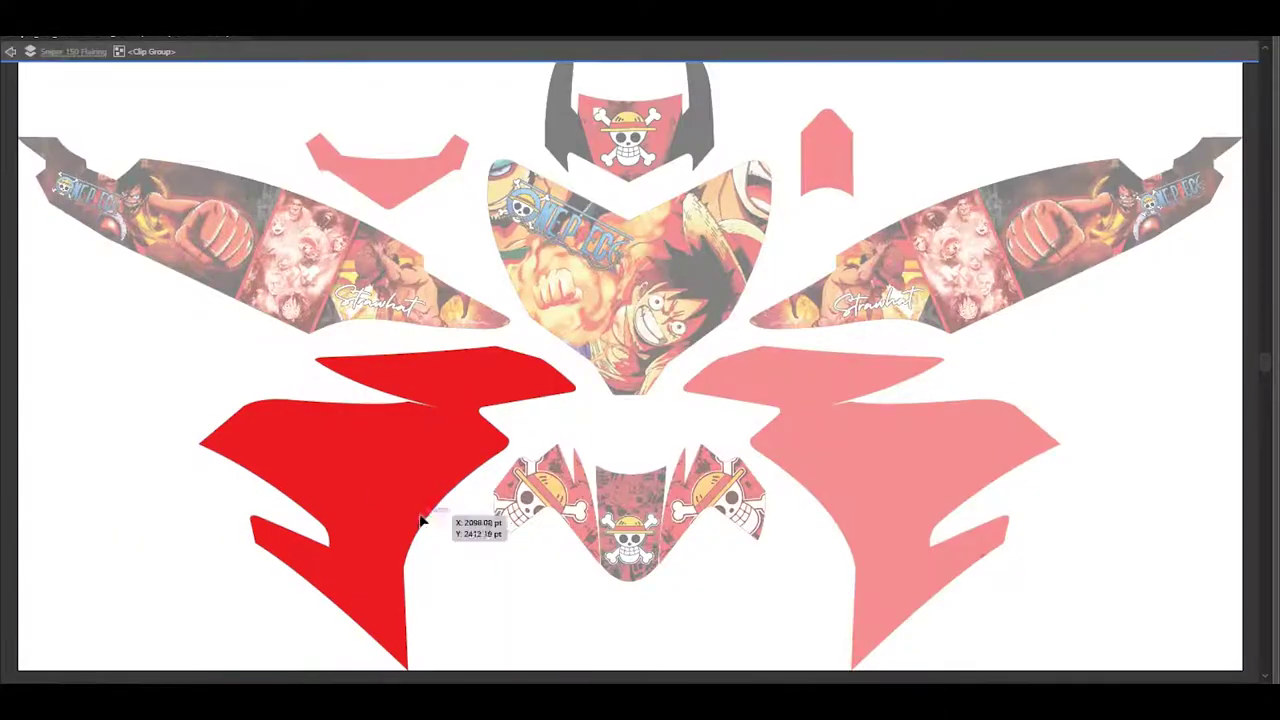
pyautogui.hotkey('ctrl', 'v')
pyautogui.moveTo(694, 323)
pyautogui.mouseDown()
pyautogui.moveTo(667, 328)
pyautogui.moveTo(552, 462)
pyautogui.mouseUp()
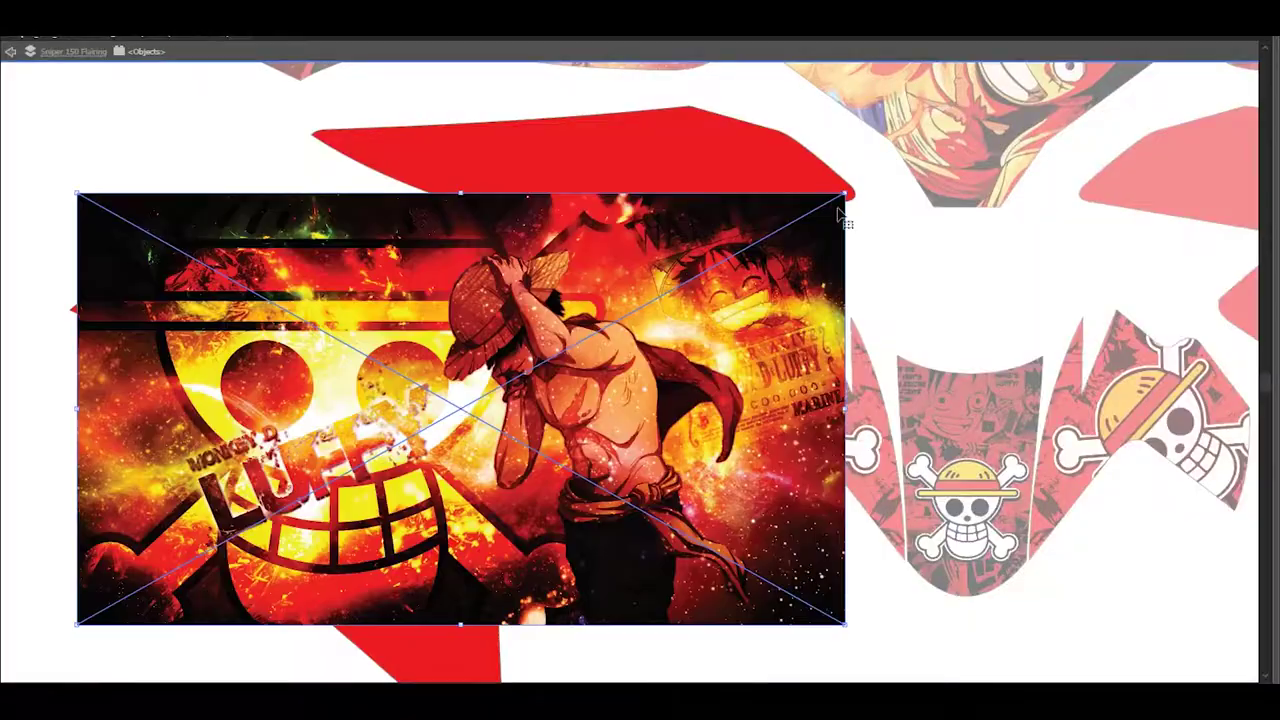
pyautogui.moveTo(840, 213)
pyautogui.mouseDown()
pyautogui.moveTo(571, 466)
pyautogui.moveTo(36, 410)
pyautogui.moveTo(30, 390)
pyautogui.mouseUp()
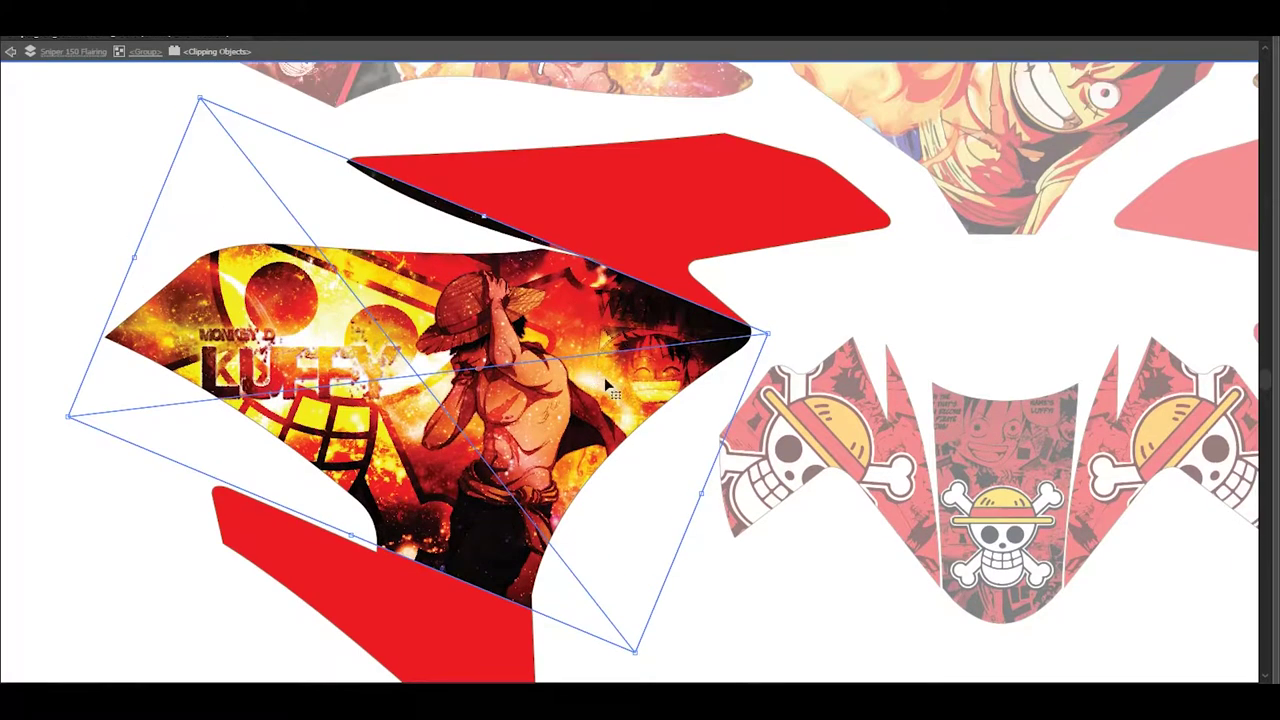
pyautogui.moveTo(794, 331); pyautogui.dragTo(798, 340)
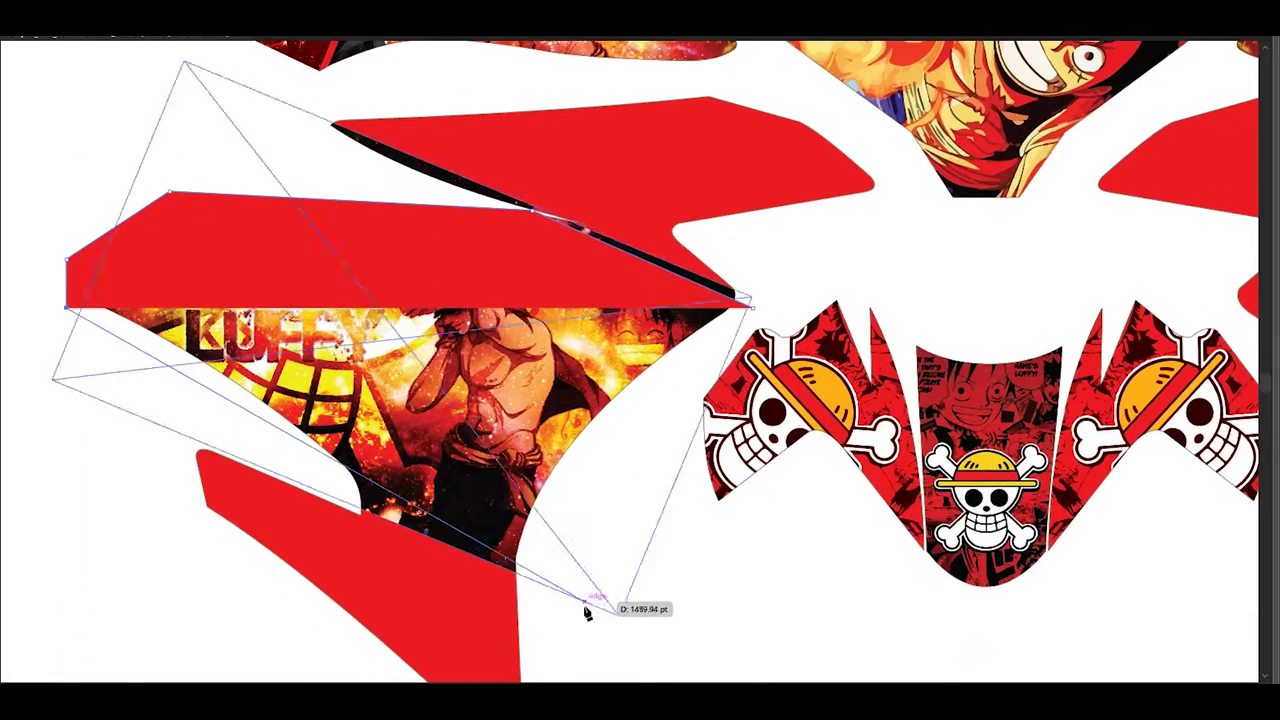
# Place the Luffy Pirates image inside the top red shape with Luminosity blending
pyautogui.moveTo(66, 374); pyautogui.dragTo(586, 606)
pyautogui.doubleClick(651, 444)
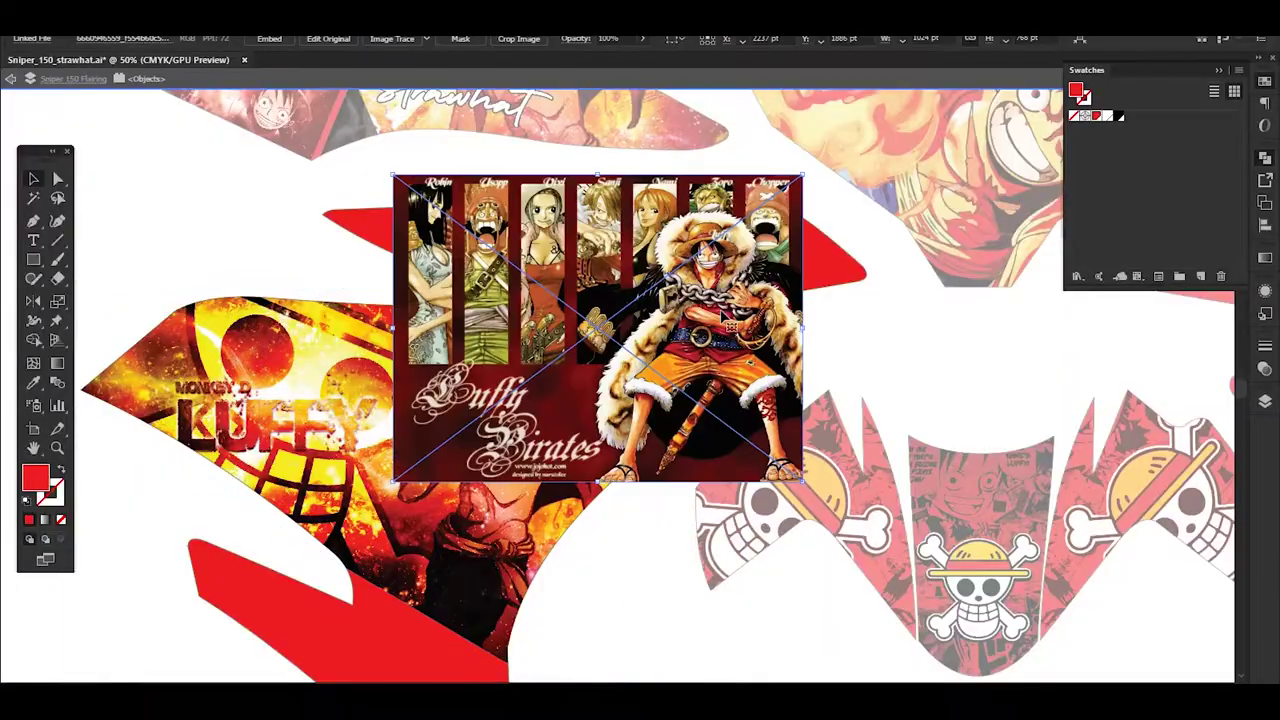
pyautogui.hotkey('ctrl', 'x')
pyautogui.hotkey('ctrl', 'f')
pyautogui.moveTo(827, 186); pyautogui.dragTo(735, 261)
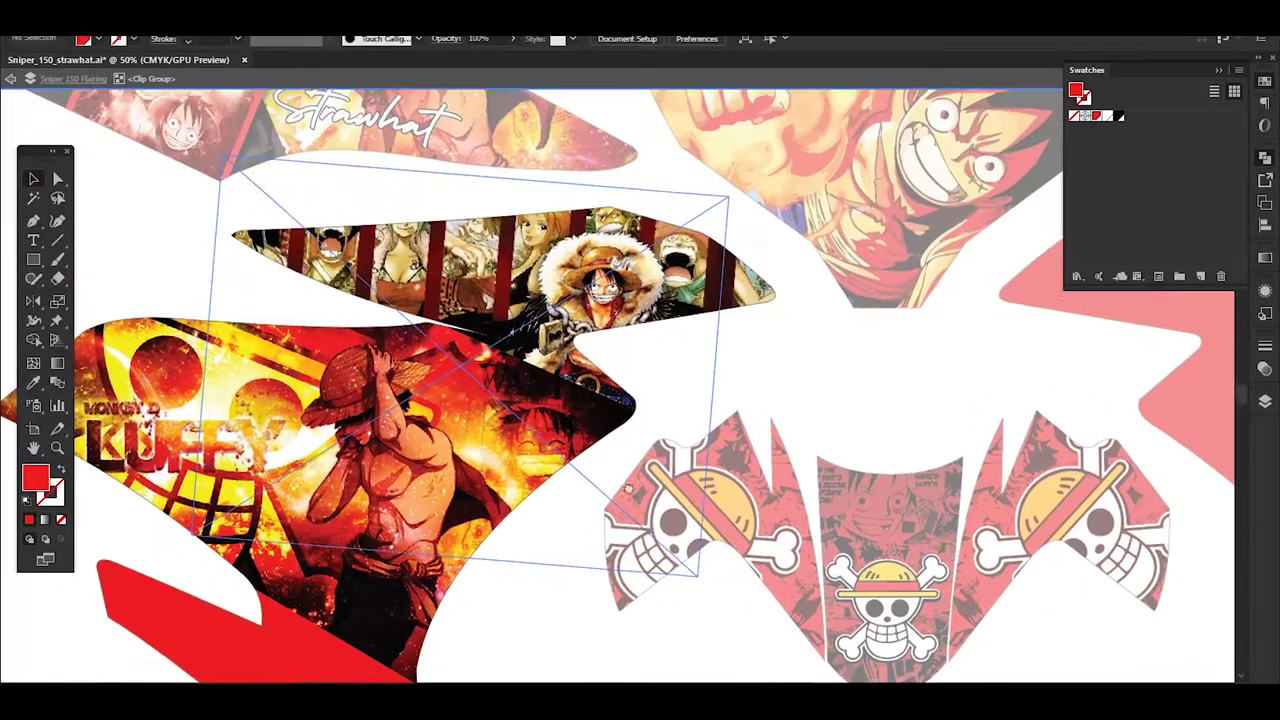
pyautogui.moveTo(820, 457); pyautogui.dragTo(730, 479)
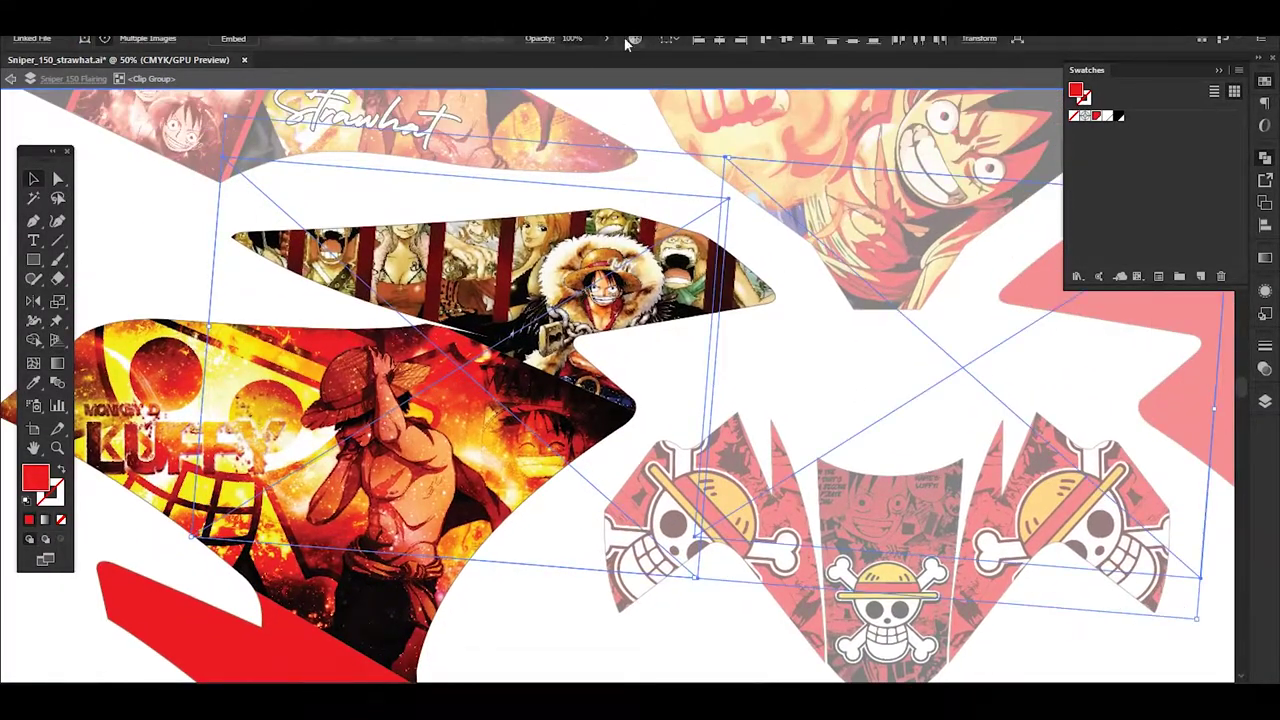
pyautogui.click(540, 38)
pyautogui.click(410, 64)
pyautogui.click(414, 366)
pyautogui.click(575, 610)
# Drag the purple Luffy image in from the source-image folder
pyautogui.scroll(-2, 735, 634)
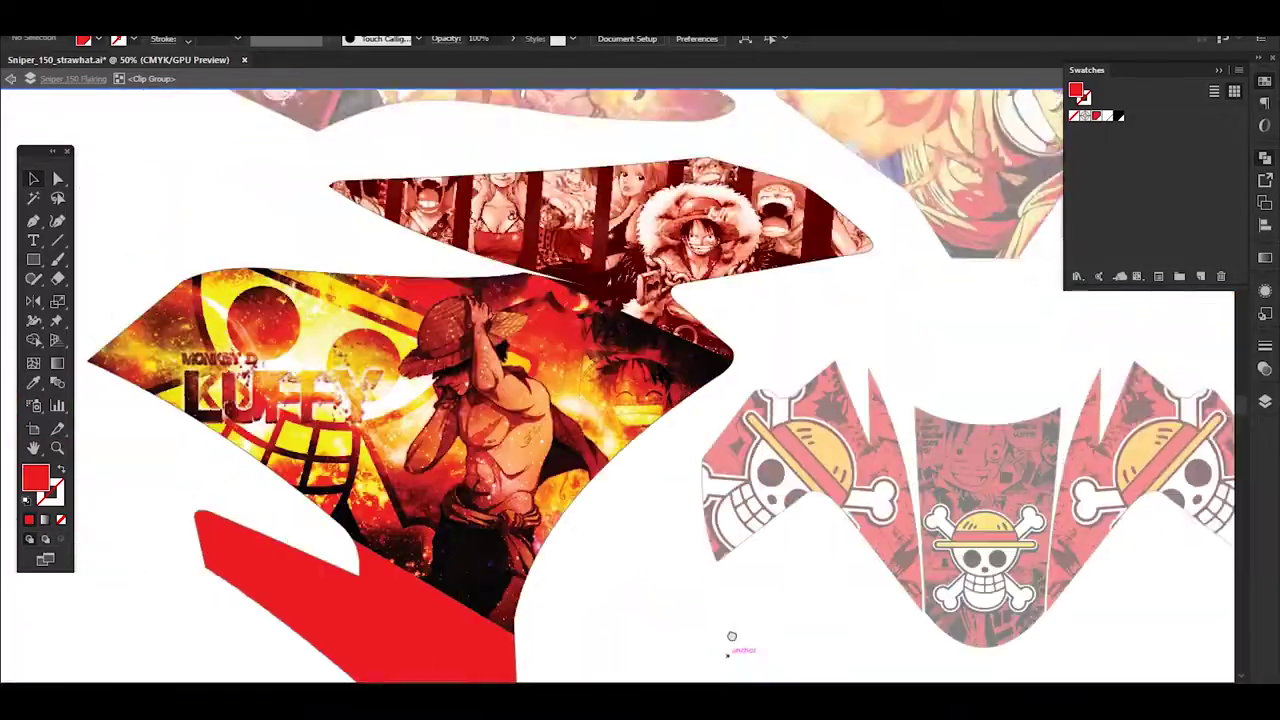
pyautogui.hotkey('alt', 'Tab')
pyautogui.scroll(-3, 928, 522)
pyautogui.moveTo(700, 343); pyautogui.dragTo(430, 400)
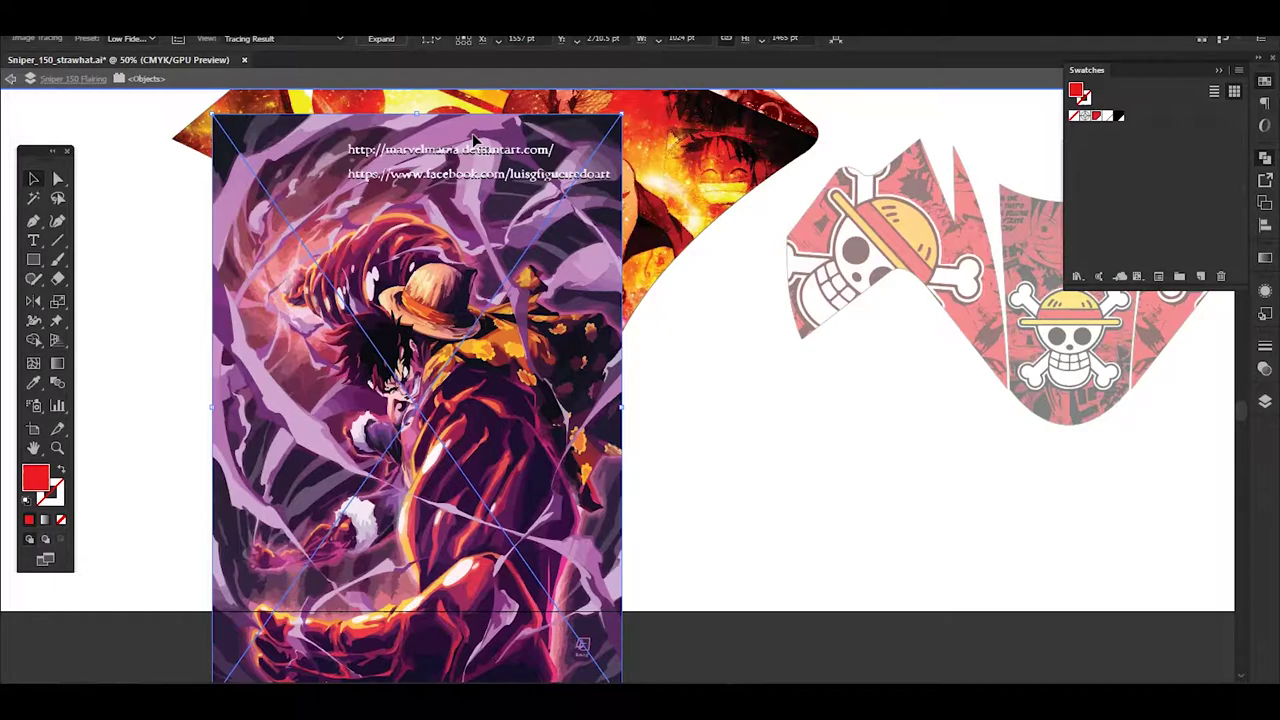
# Expand the traced purple Luffy, rotate it to the strip's angle, and open its blend modes
pyautogui.click(766, 451)
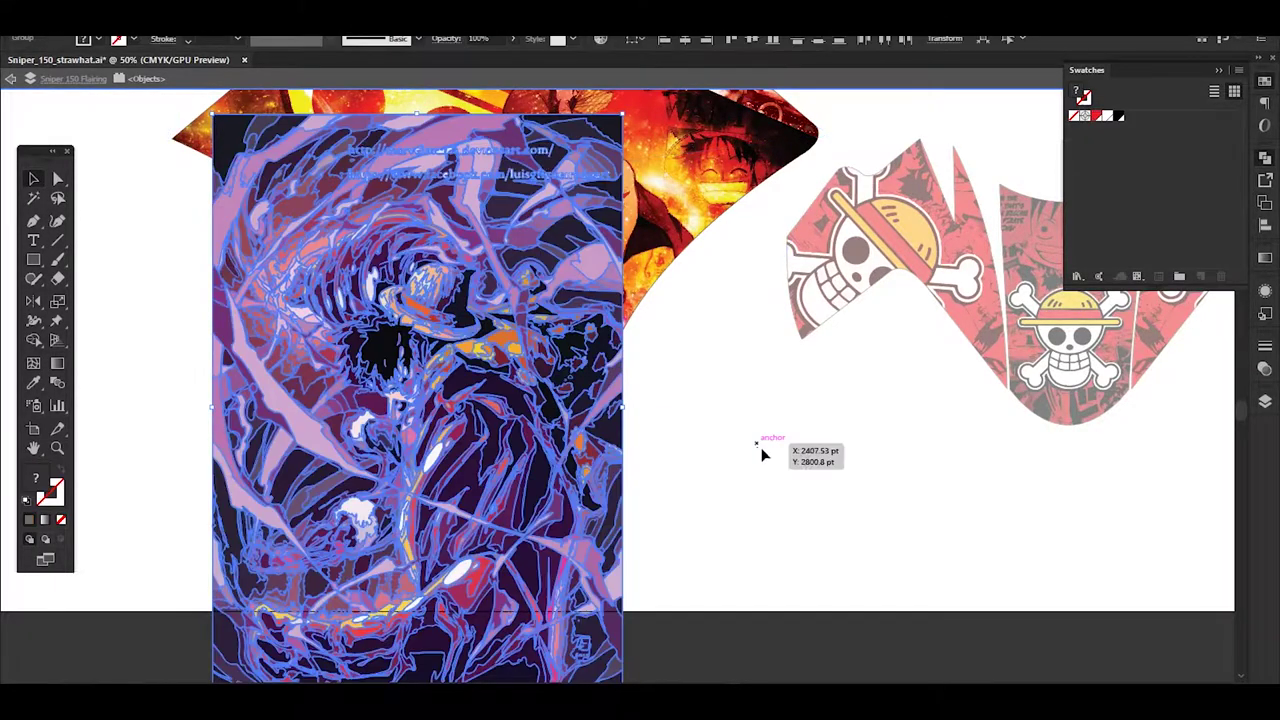
pyautogui.hotkey('ctrl', '-')
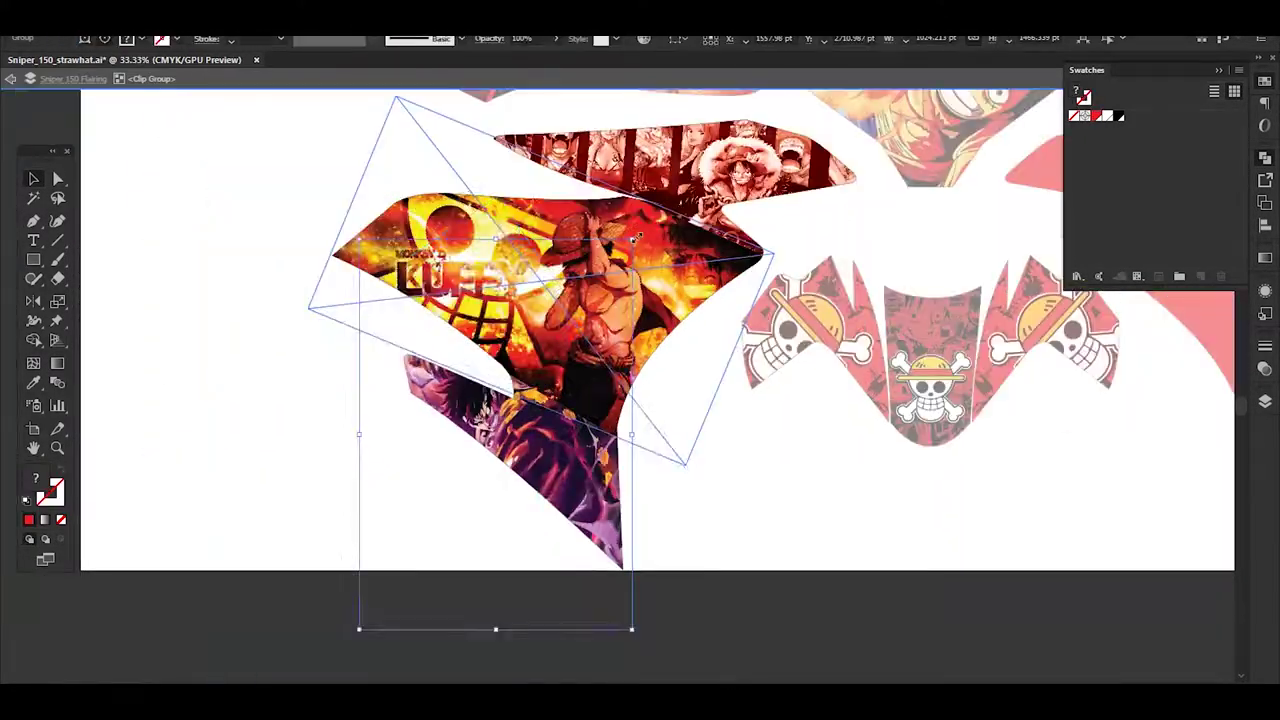
pyautogui.moveTo(754, 443); pyautogui.dragTo(740, 511)
pyautogui.click(489, 38)
pyautogui.click(377, 73)
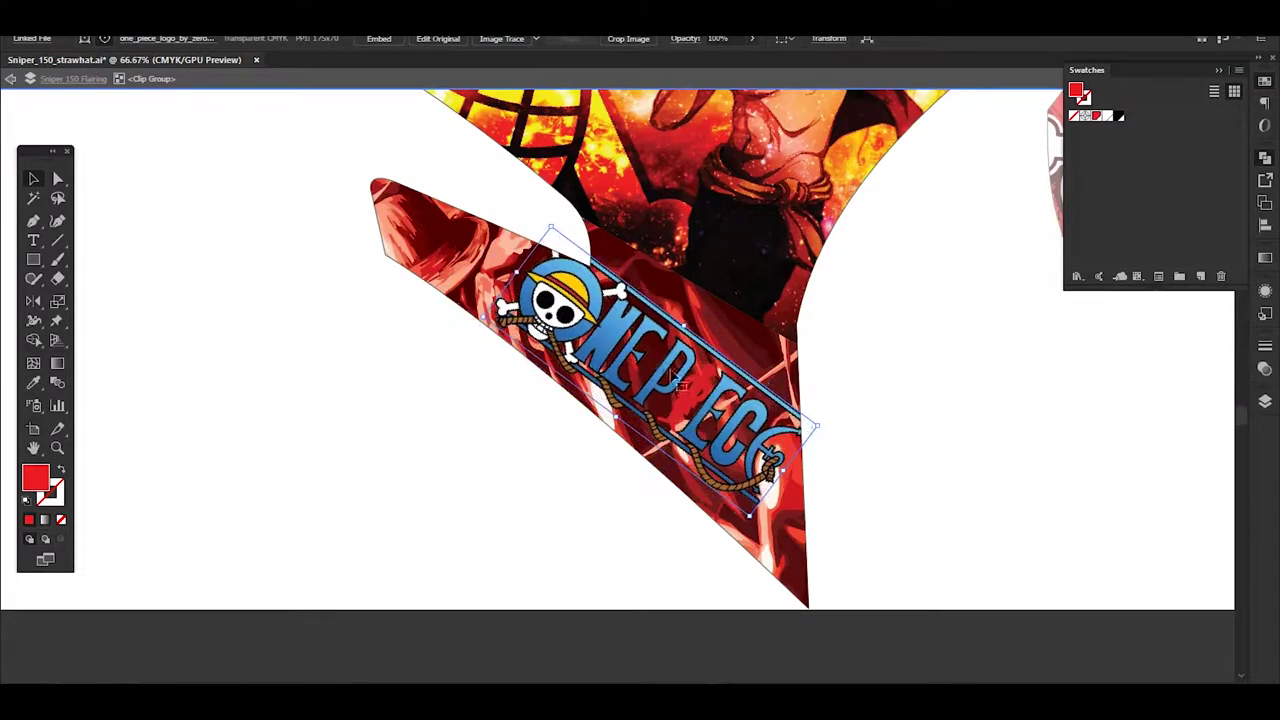
# Reposition the rotated background image and send the brown accent path behind the artwork
pyautogui.click(957, 417)
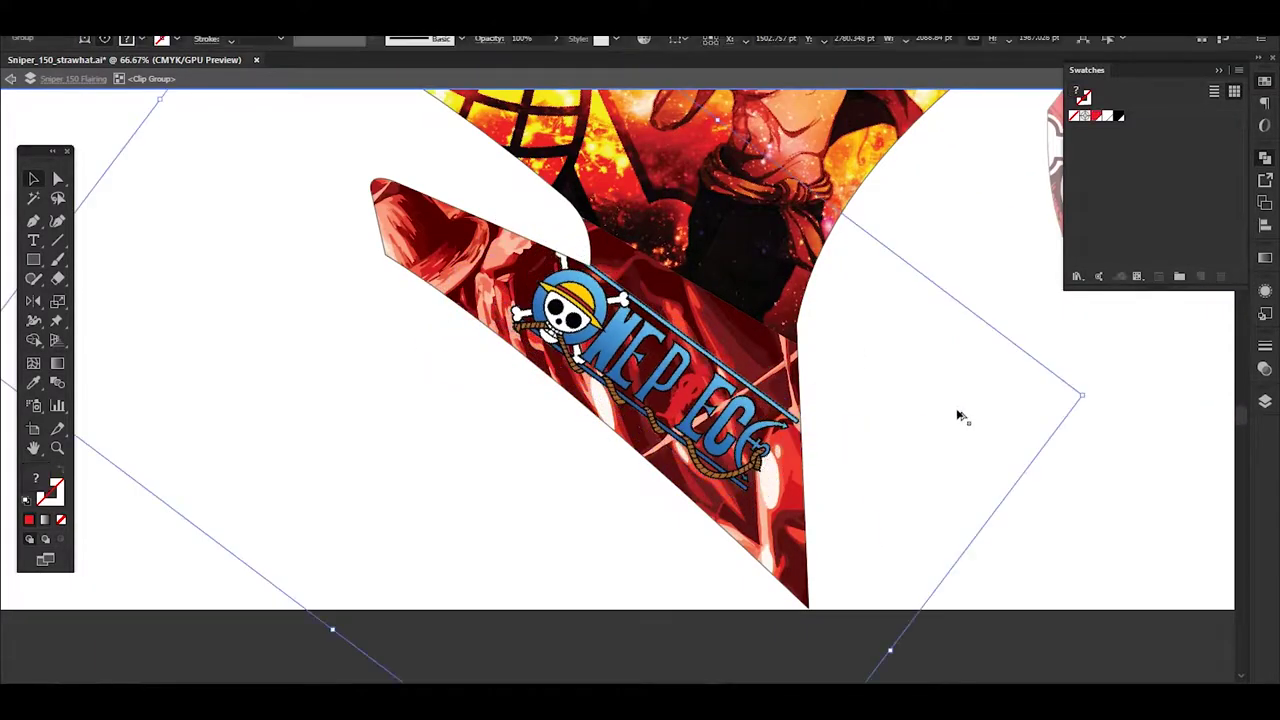
pyautogui.moveTo(555, 223); pyautogui.dragTo(395, 313)
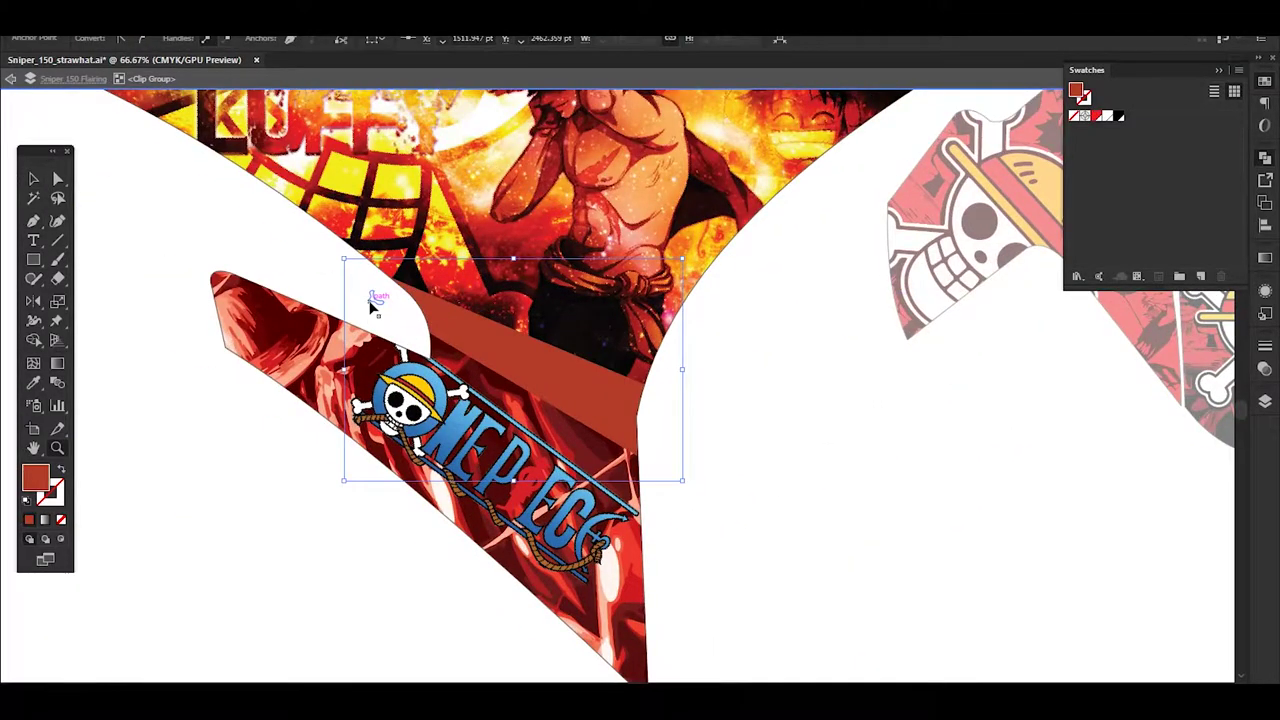
pyautogui.hotkey('ctrl', 'shift', '[')
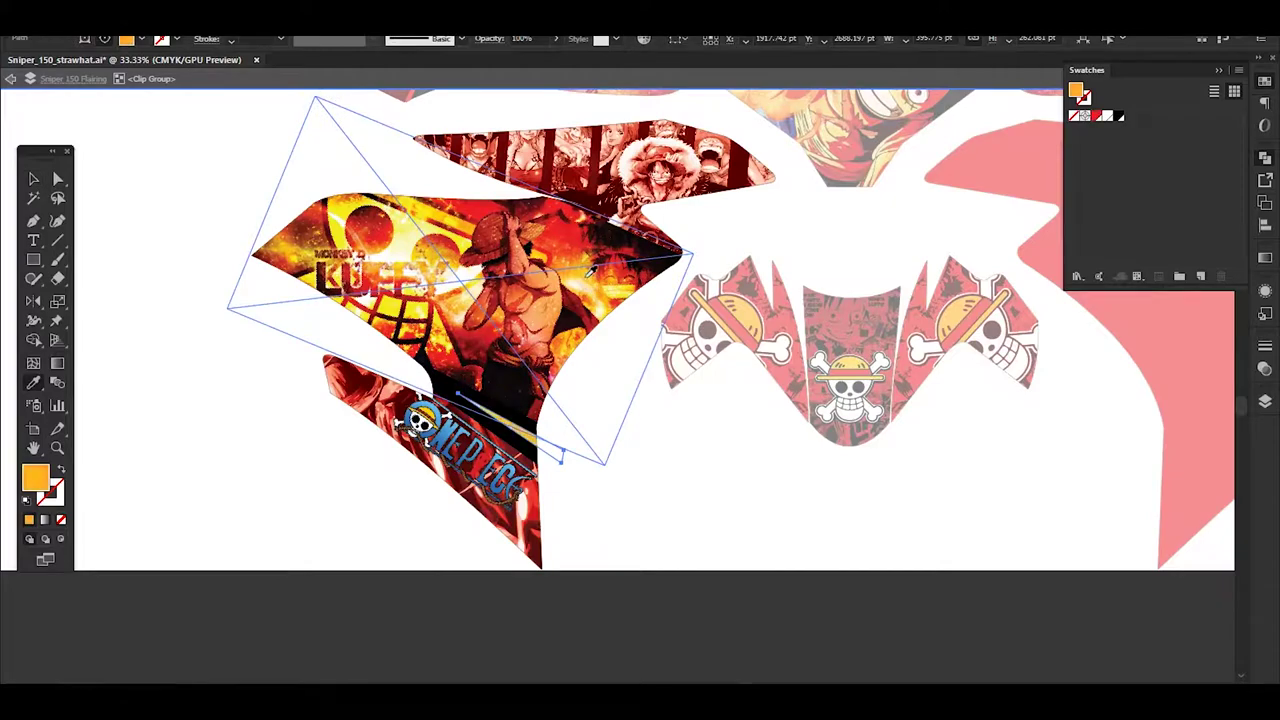
pyautogui.click(700, 565)
pyautogui.hotkey('ctrl', '+')
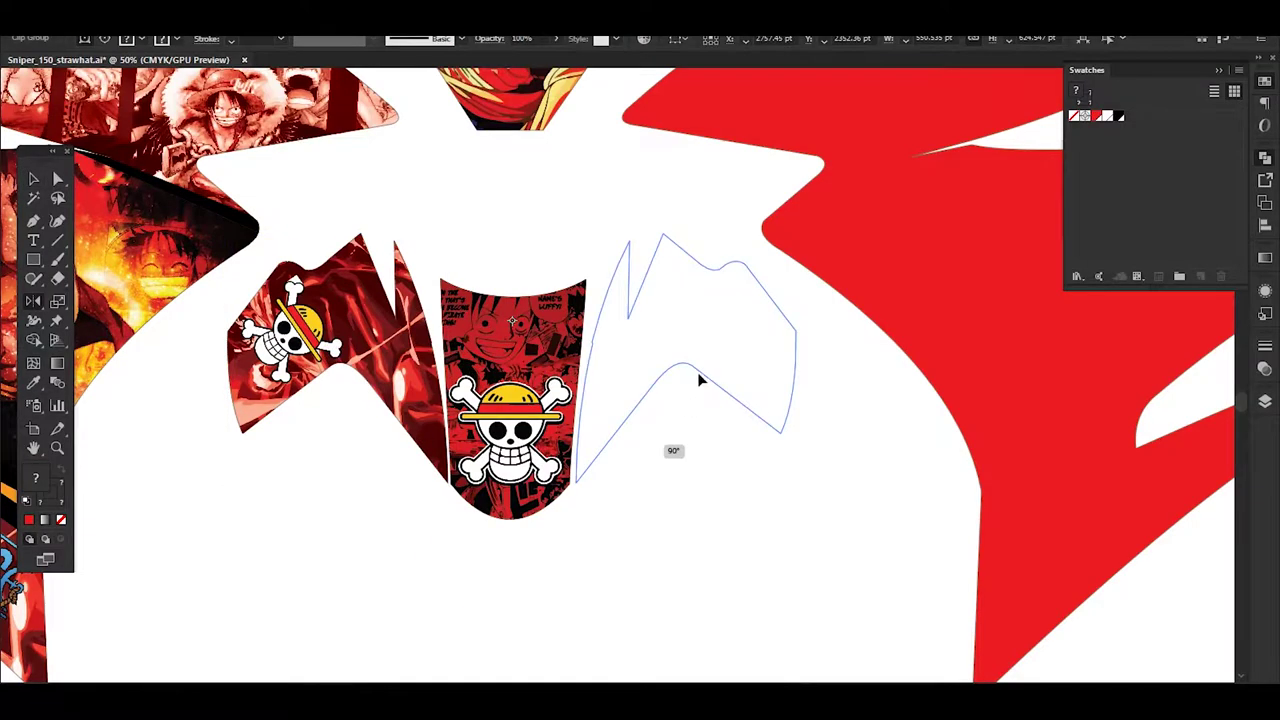
# Place a mirrored copy of the piece right of centre and enter the Luffy clip group
pyautogui.moveTo(475, 365); pyautogui.dragTo(720, 510)
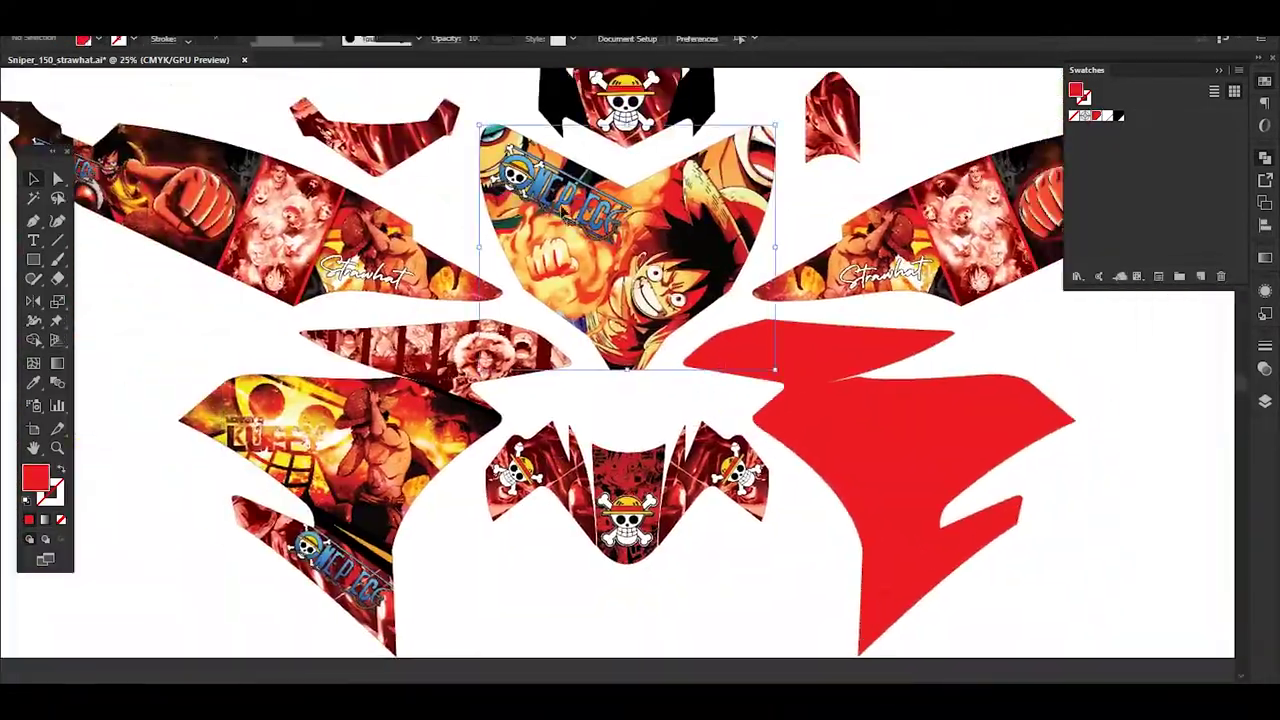
pyautogui.doubleClick(545, 193)
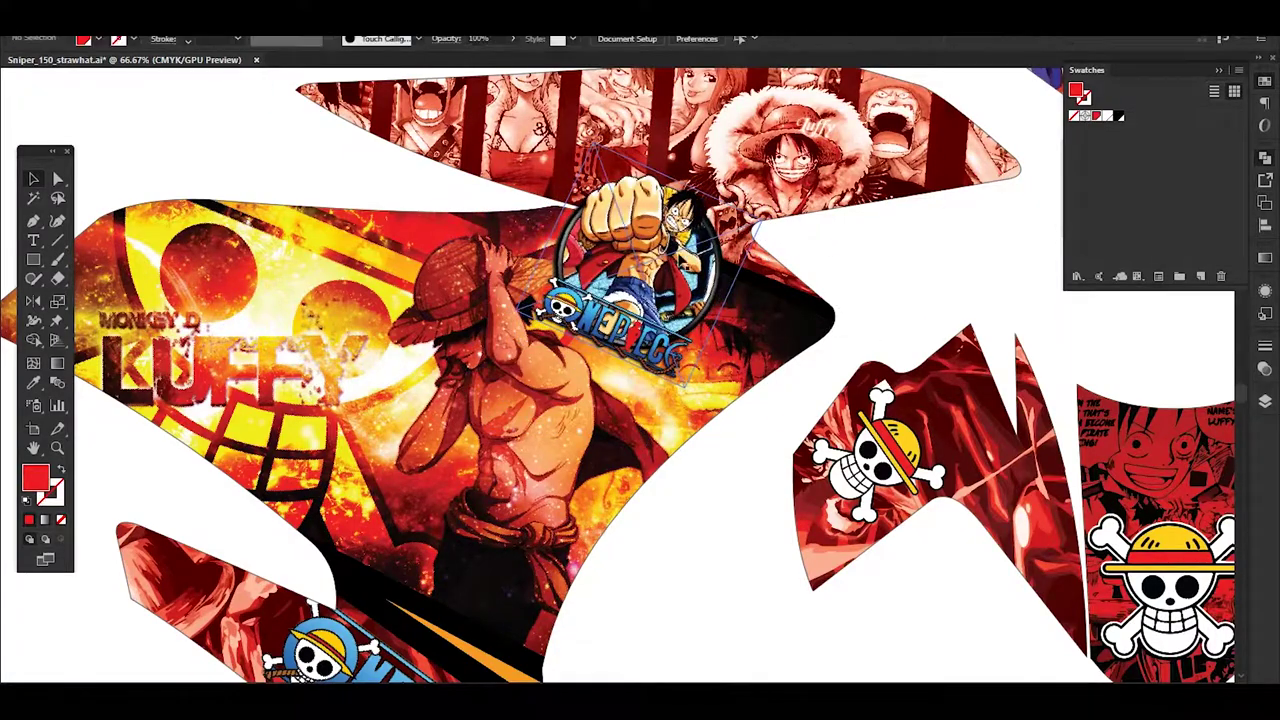
pyautogui.doubleClick(640, 300)
# Exit isolation mode, zoom out to the whole layout, and save the file
pyautogui.moveTo(842, 302); pyautogui.dragTo(720, 299)
pyautogui.hotkey('ctrl', '-')
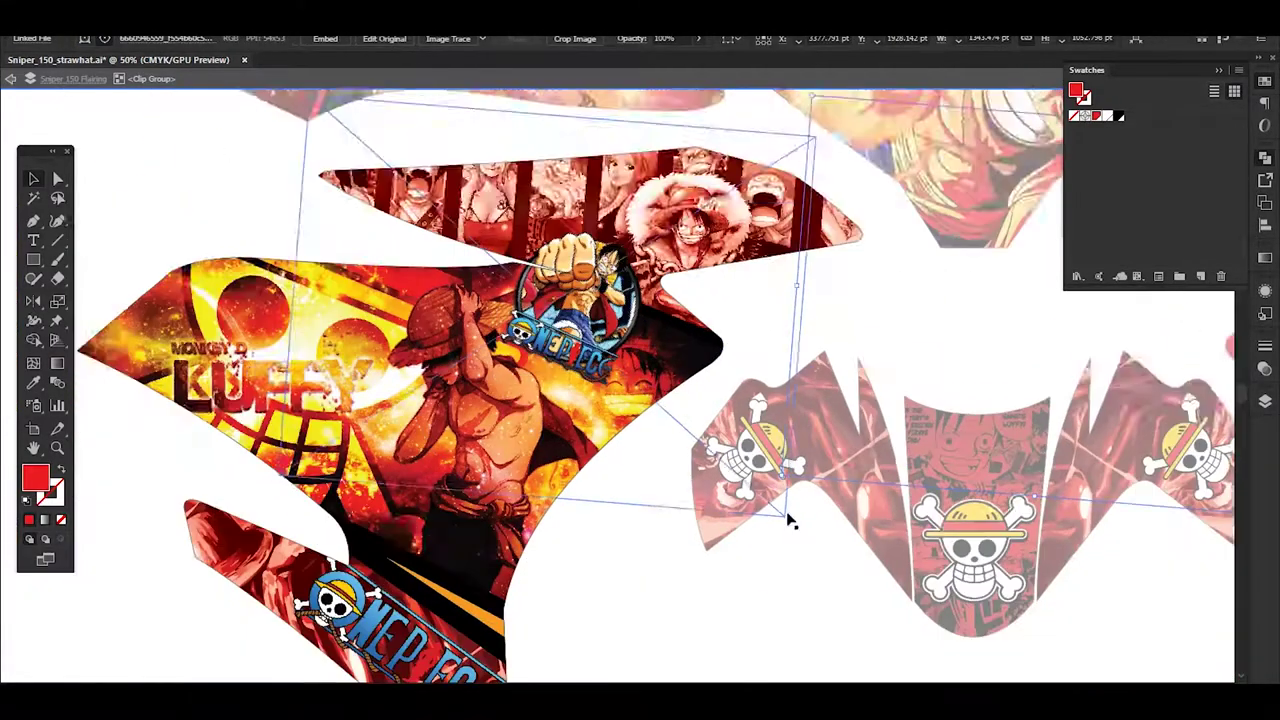
pyautogui.doubleClick(763, 517)
pyautogui.hotkey('ctrl', '0')
pyautogui.hotkey('ctrl', 's')
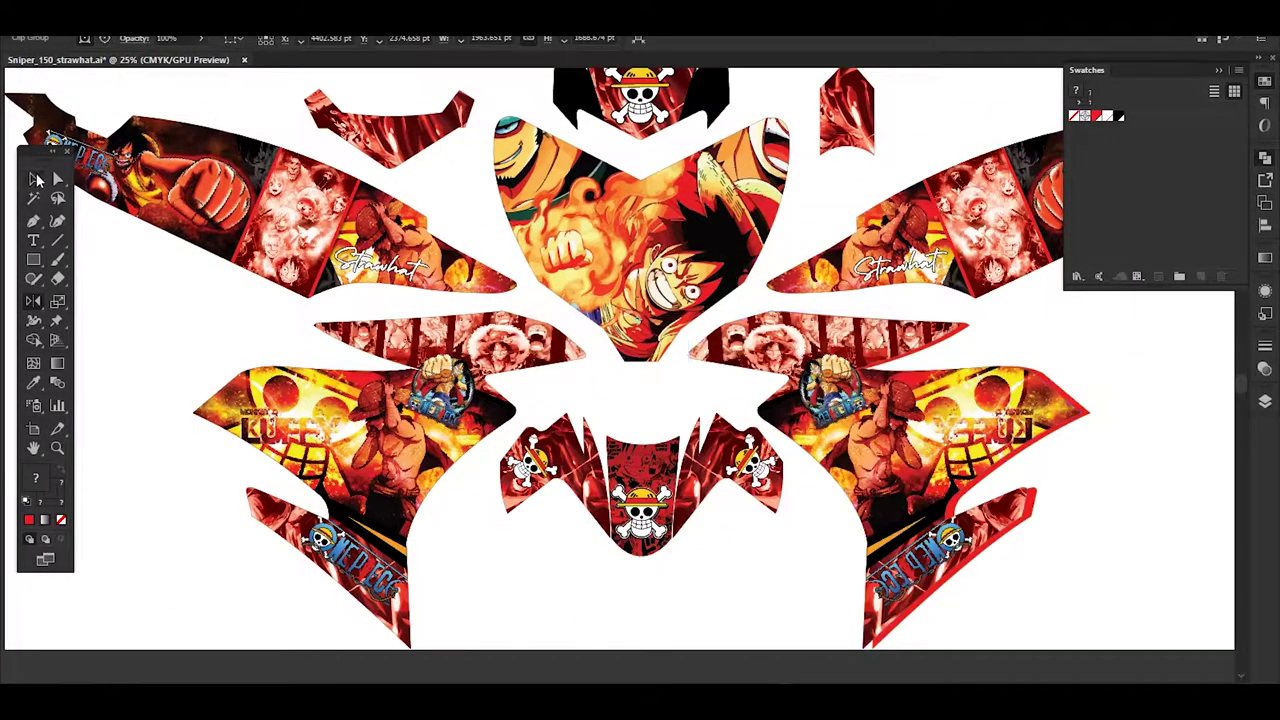
pyautogui.scroll(4, 1146, 426)
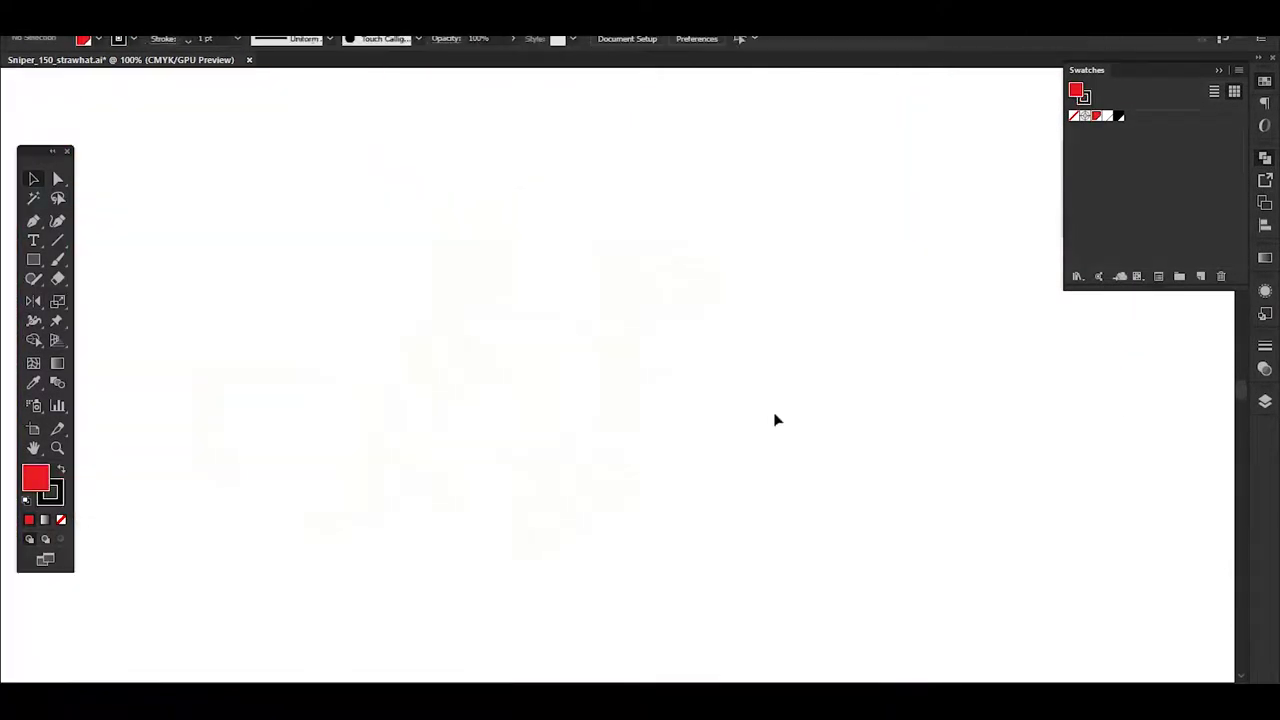
# Reposition the helmet clip artwork and enter the helmet piece to bring in one-piece-png-luffy-512.png
pyautogui.scroll(-3, 774, 420)
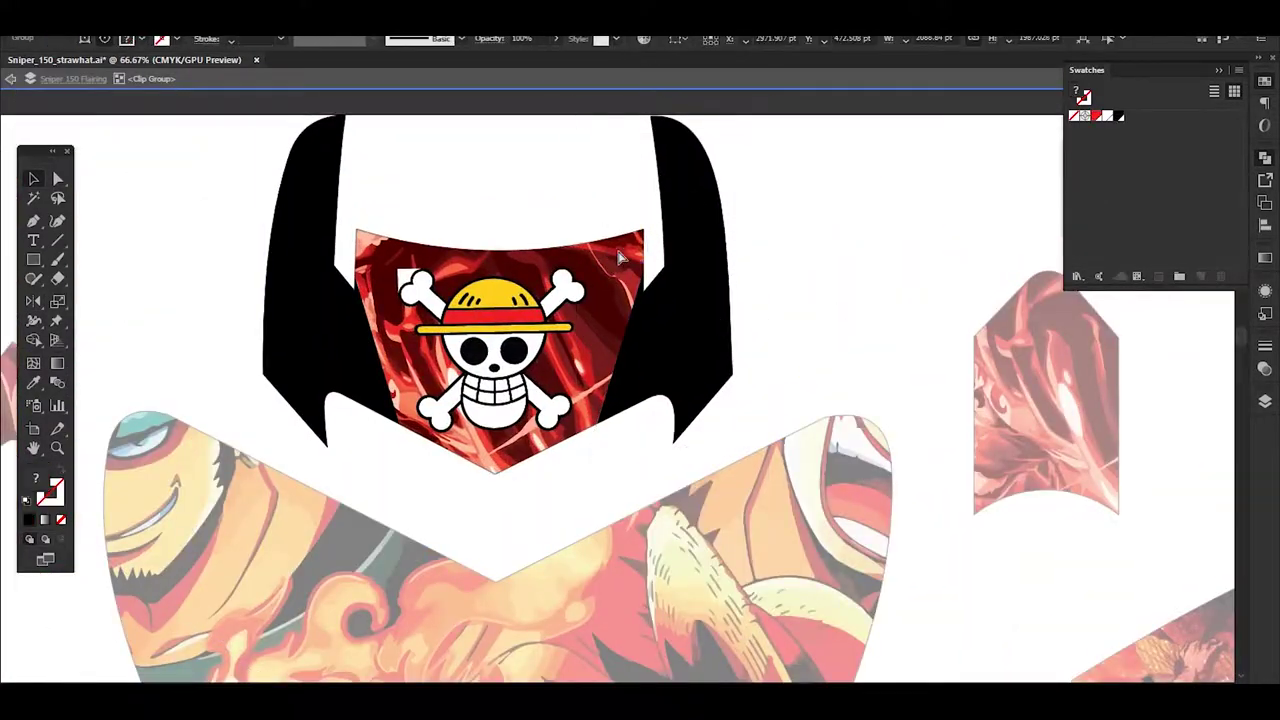
pyautogui.moveTo(620, 258); pyautogui.dragTo(800, 350)
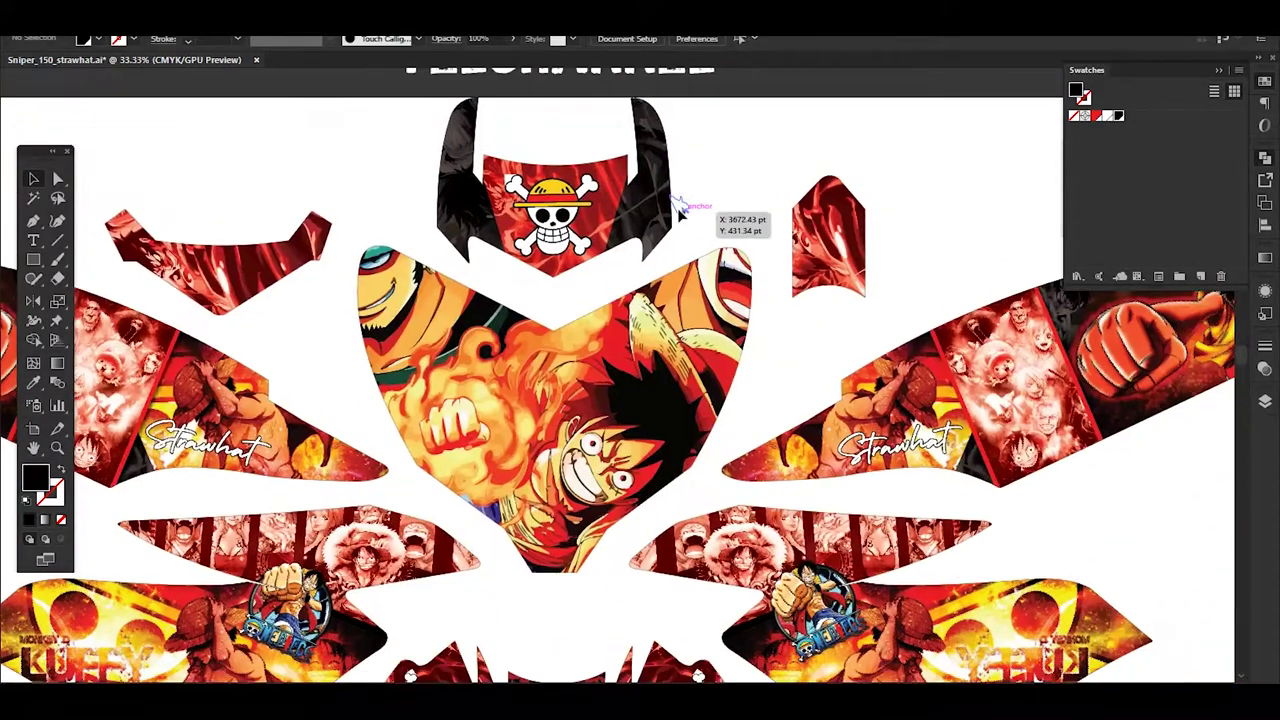
pyautogui.doubleClick(612, 178)
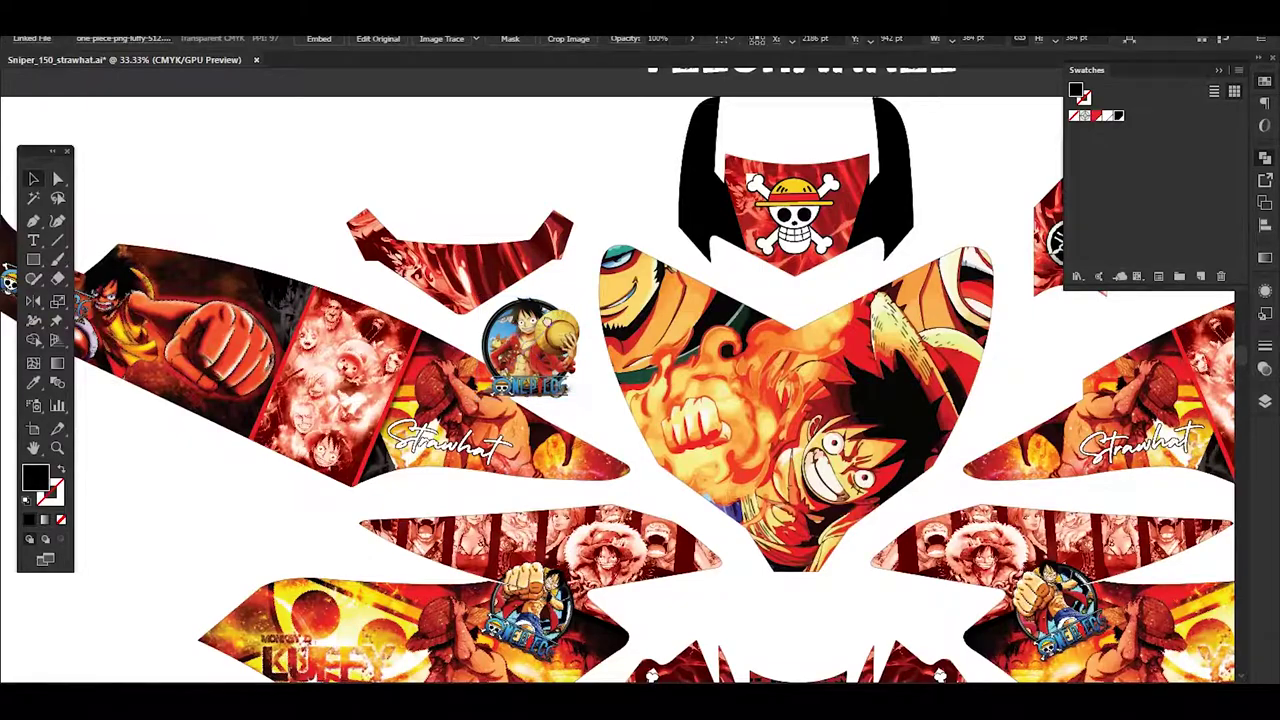
pyautogui.scroll(5, 530, 345)
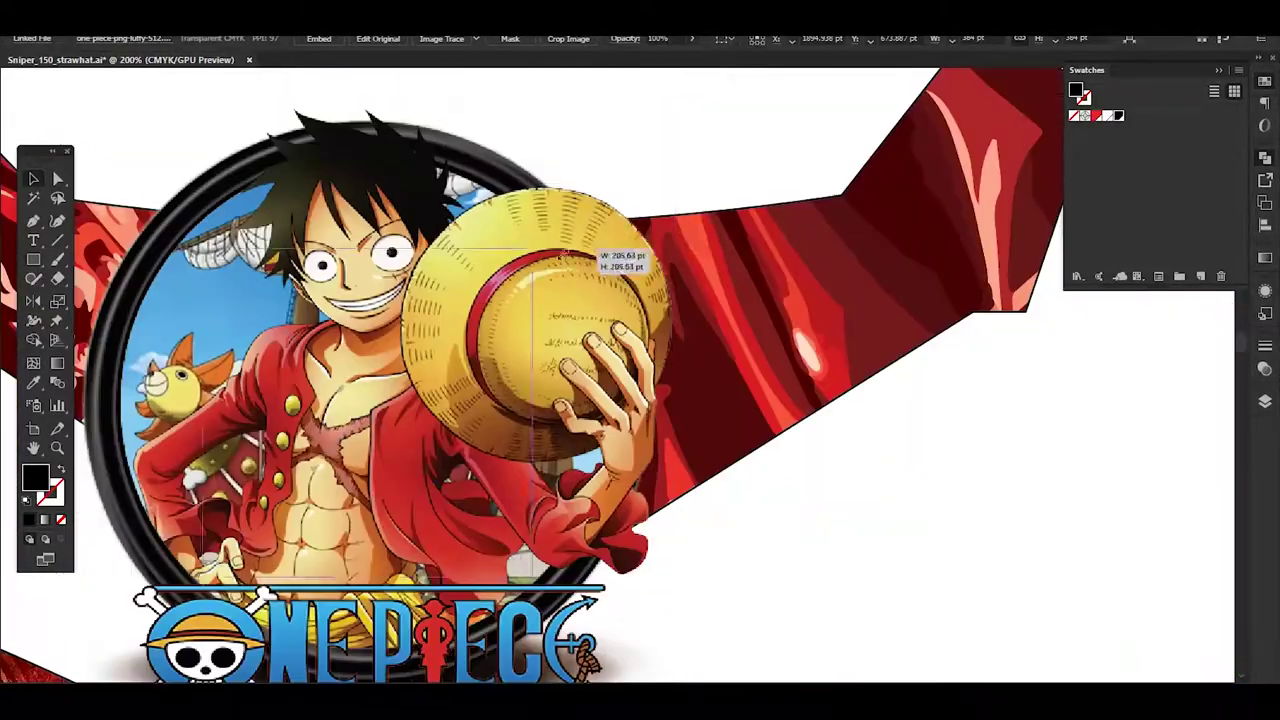
# Scale the round Luffy badge down and centre it on the small V-shaped upper panel
pyautogui.scroll(-2, 530, 330)
pyautogui.moveTo(539, 325); pyautogui.dragTo(532, 325)
pyautogui.scroll(-2, 532, 325)
pyautogui.scroll(-3, 600, 340)
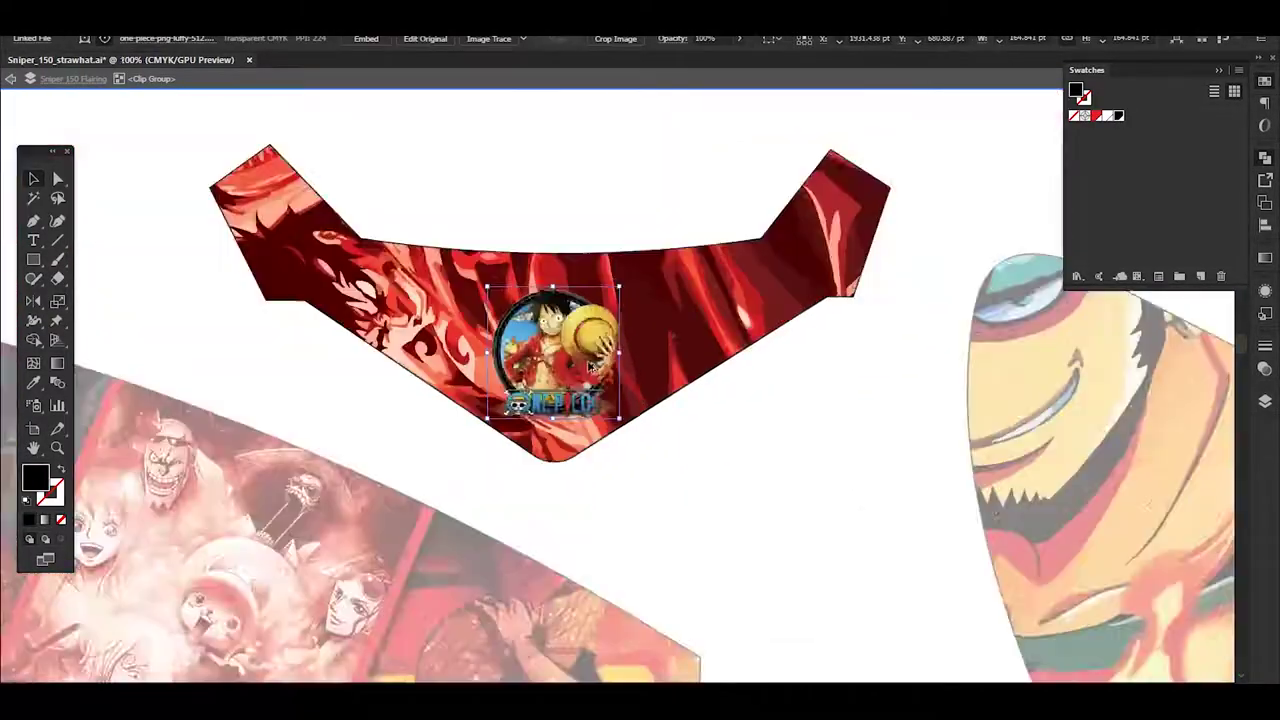
pyautogui.scroll(-3, 780, 334)
pyautogui.scroll(-3, 820, 400)
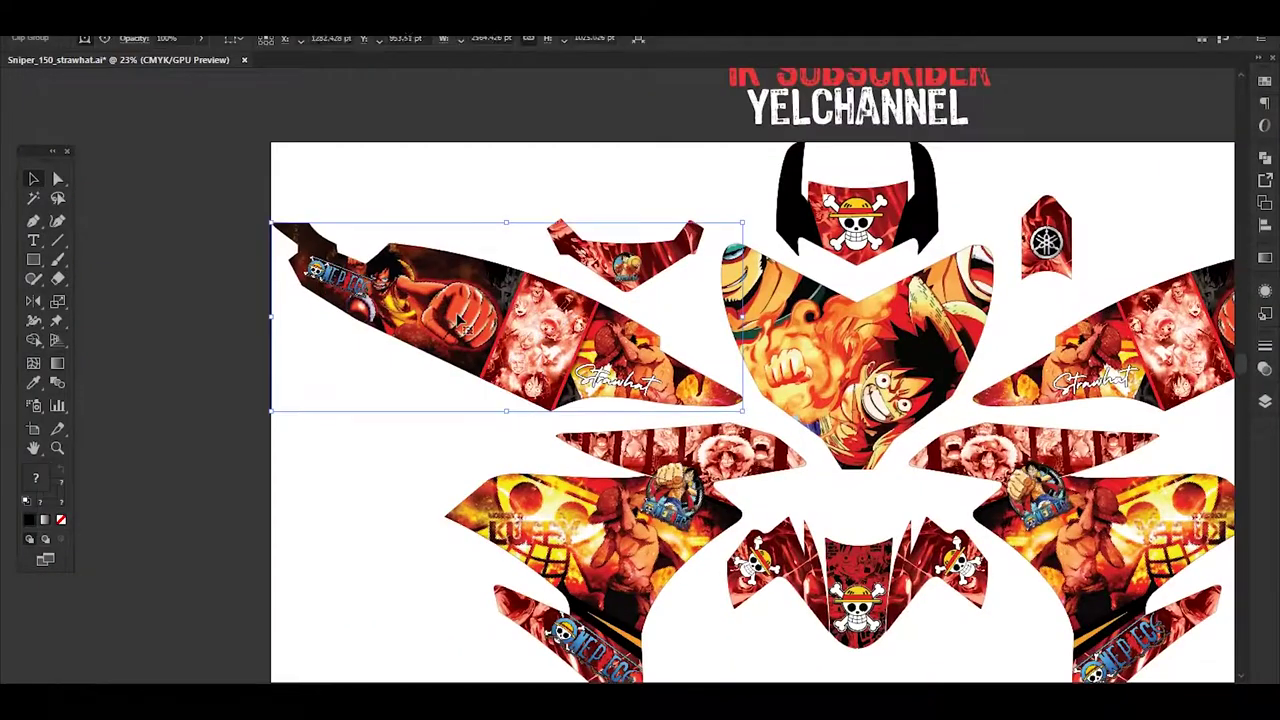
# Isolate the left fairing and place the punching Luffy image in its red front area
pyautogui.doubleClick(455, 308)
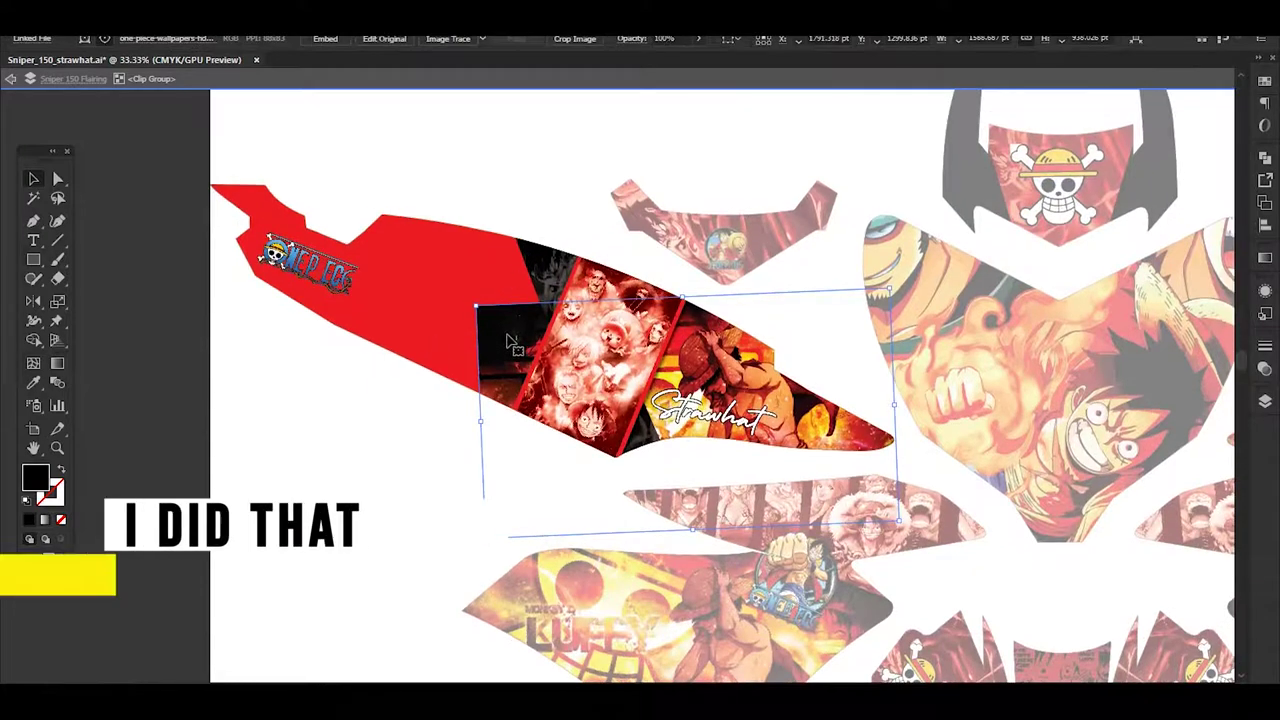
pyautogui.moveTo(475, 317); pyautogui.dragTo(483, 337)
pyautogui.press('p')
pyautogui.click(552, 248)
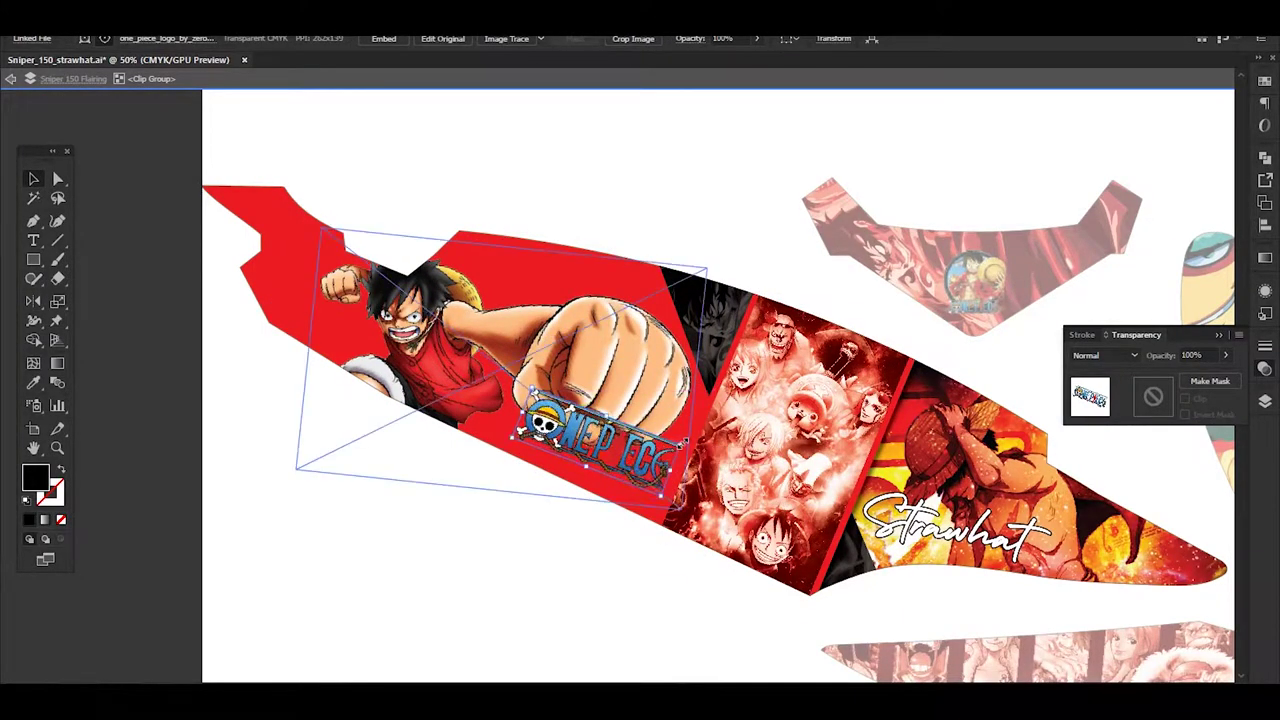
# Select the panel's masked background art for its Luminosity transparency blend
pyautogui.scroll(1, 683, 441)
pyautogui.scroll(-2, 690, 455)
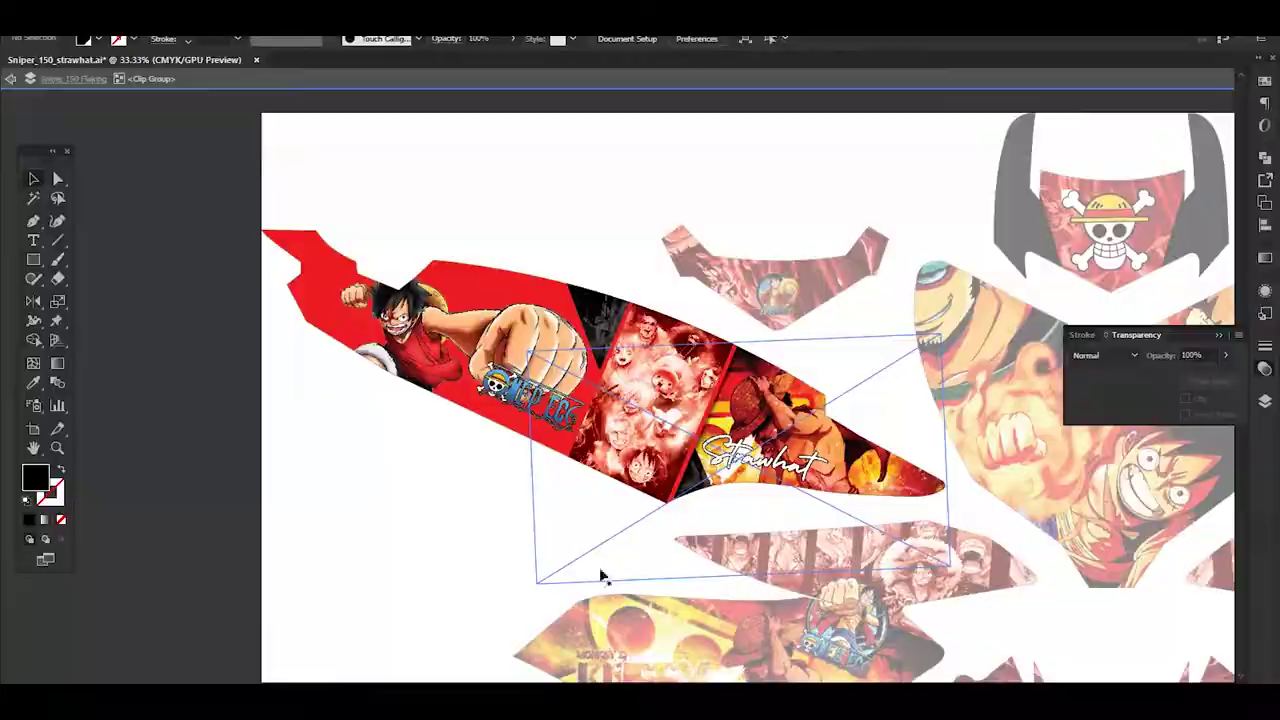
pyautogui.scroll(3, 340, 258)
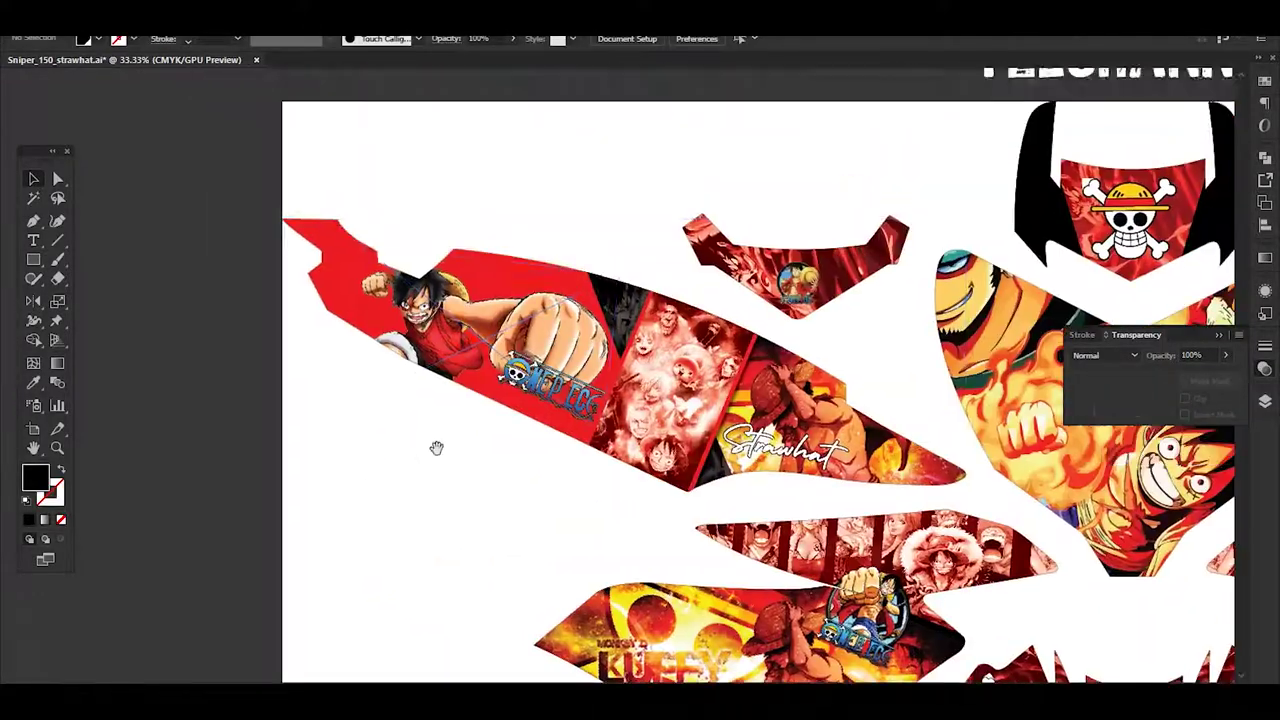
pyautogui.click(300, 334)
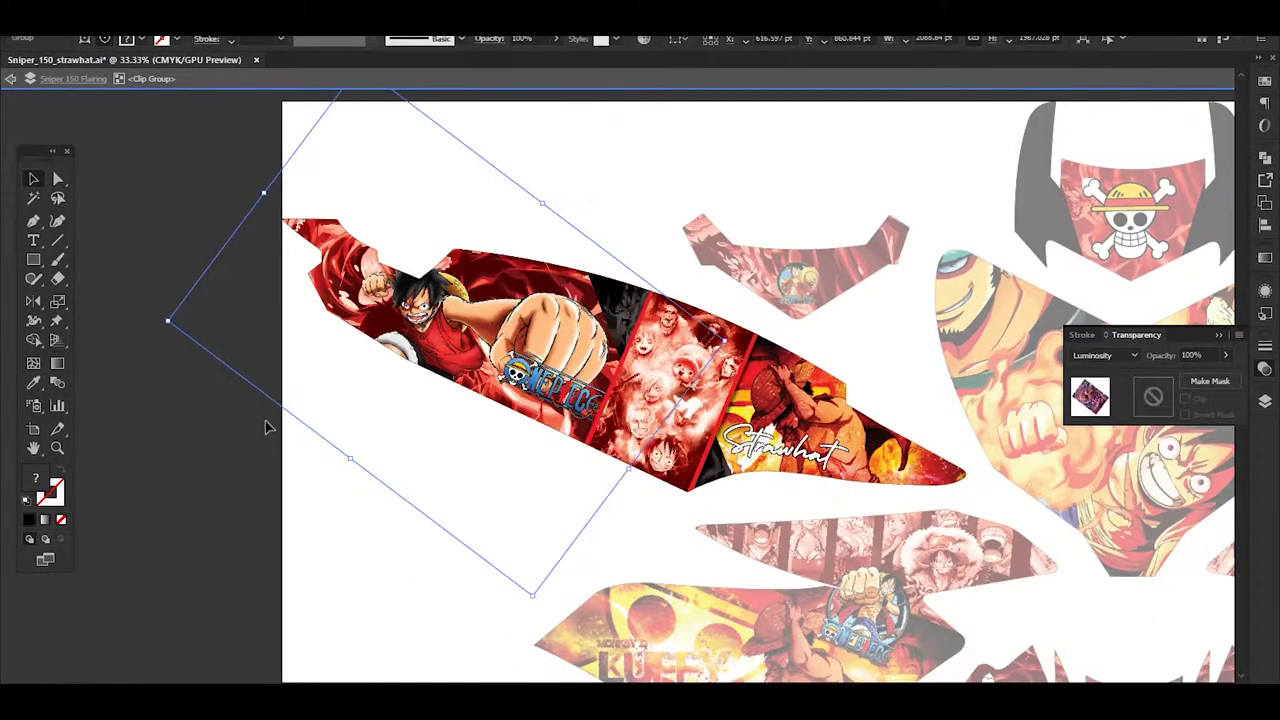
# Add an Outer Glow with colour #ffae00 to the punching Luffy image
pyautogui.scroll(2, 265, 428)
pyautogui.scroll(-1, 943, 186)
pyautogui.click(1150, 25)
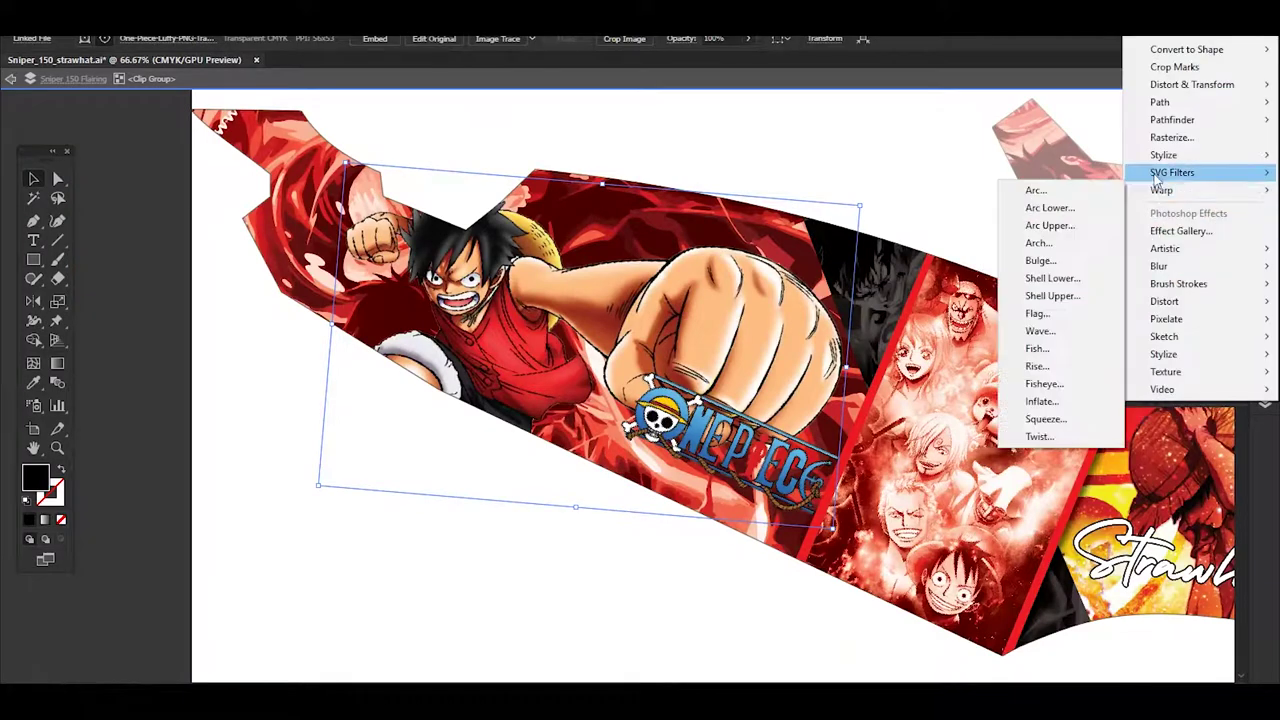
pyautogui.click(1040, 212)
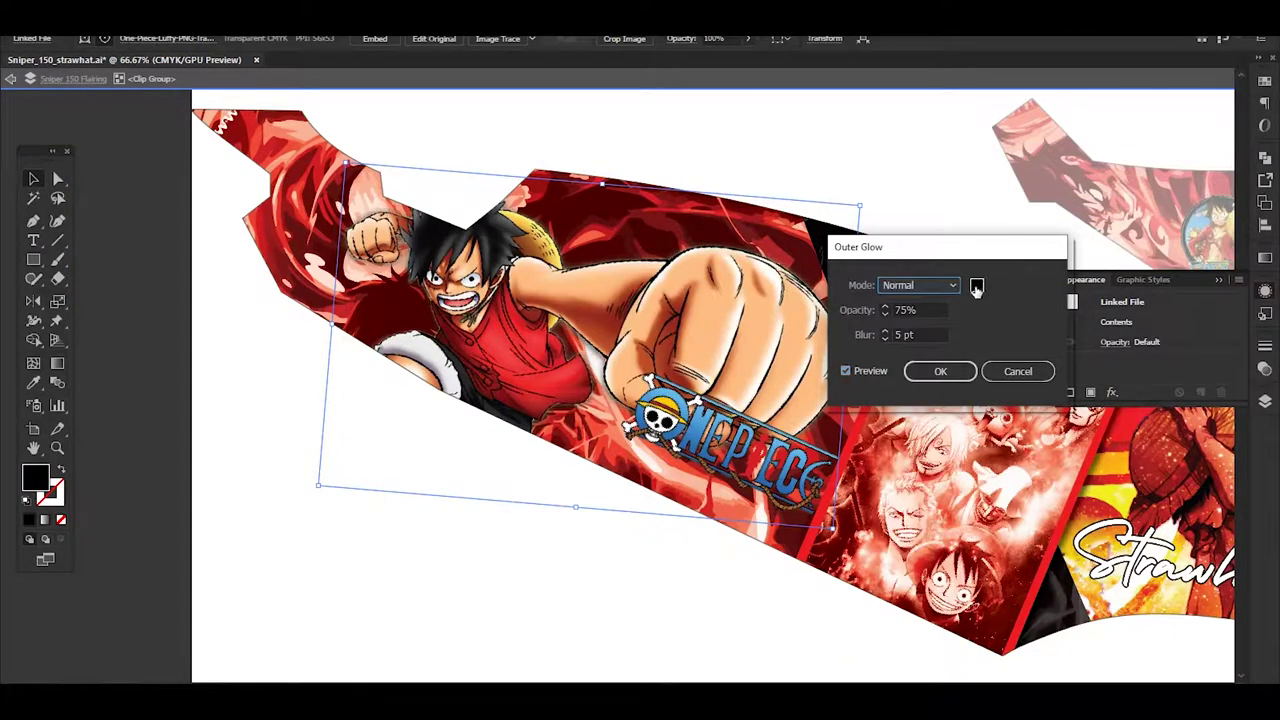
pyautogui.click(977, 286)
pyautogui.write('ffae00')
pyautogui.press('Return')
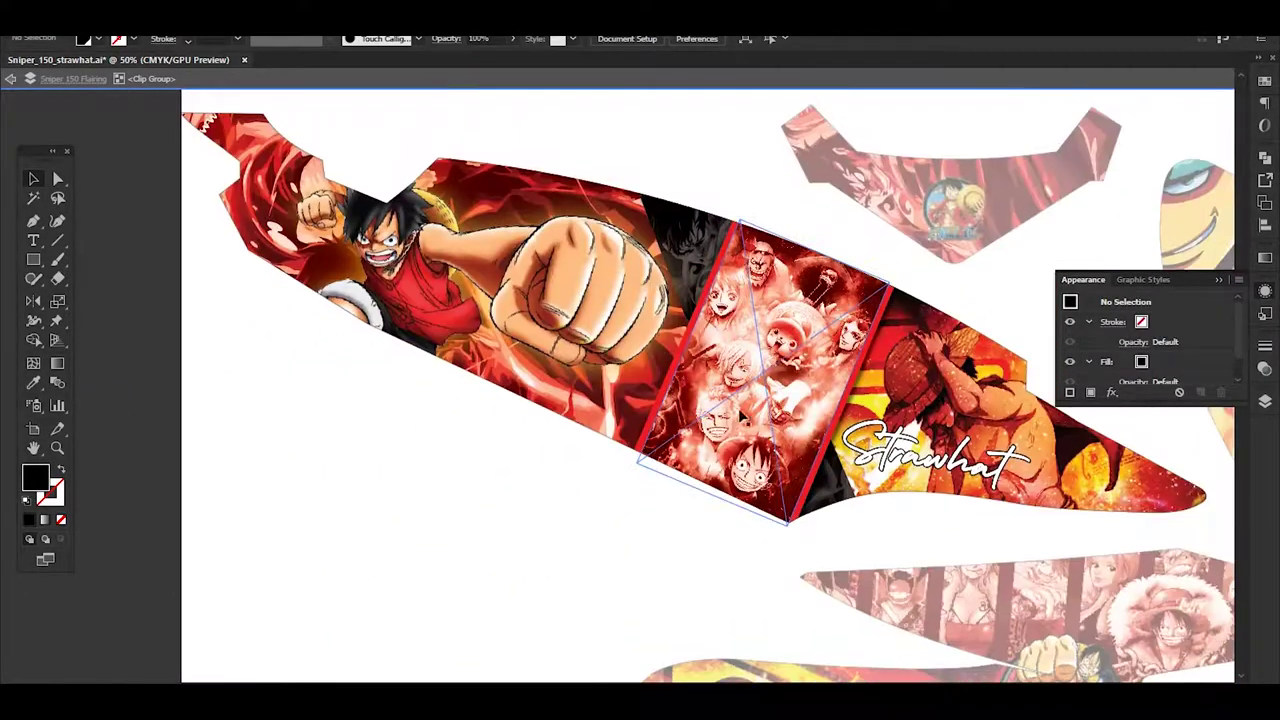
# Move the One Piece logo toward the panel's tail beside the Strawhat lettering
pyautogui.moveTo(447, 296); pyautogui.dragTo(825, 372)
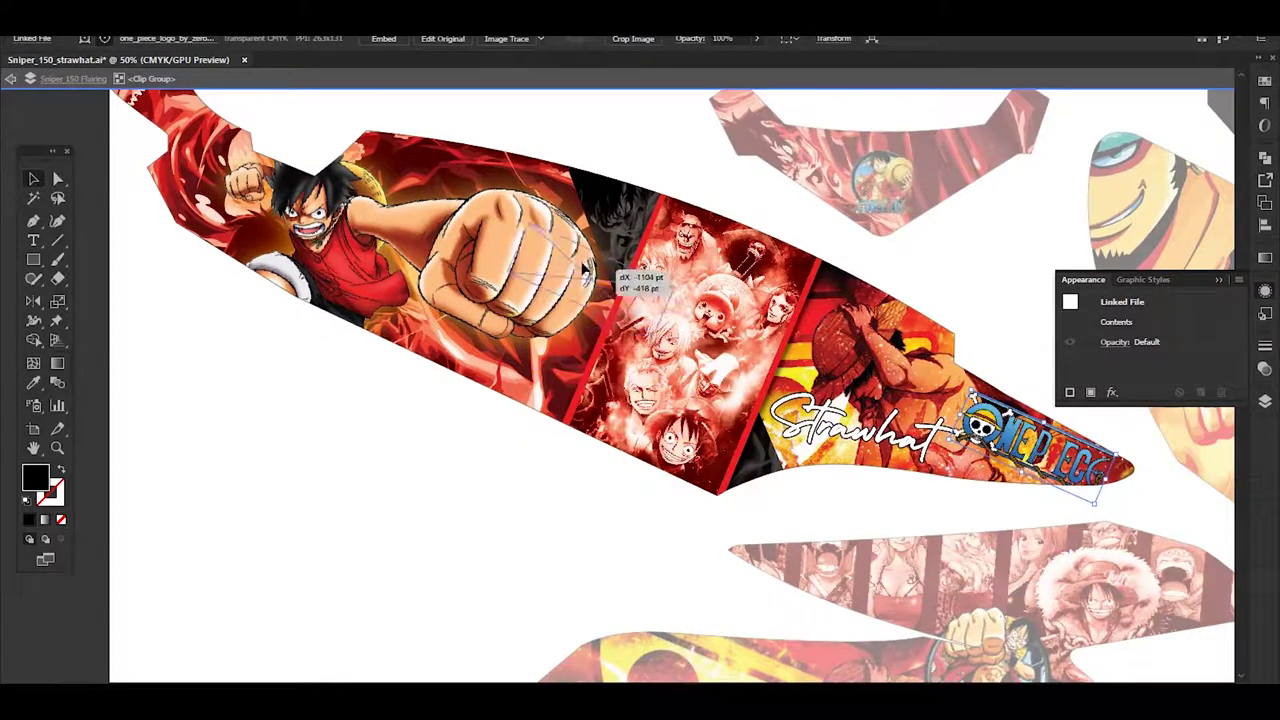
pyautogui.click(440, 529)
pyautogui.scroll(-2, 440, 529)
pyautogui.scroll(-1, 275, 511)
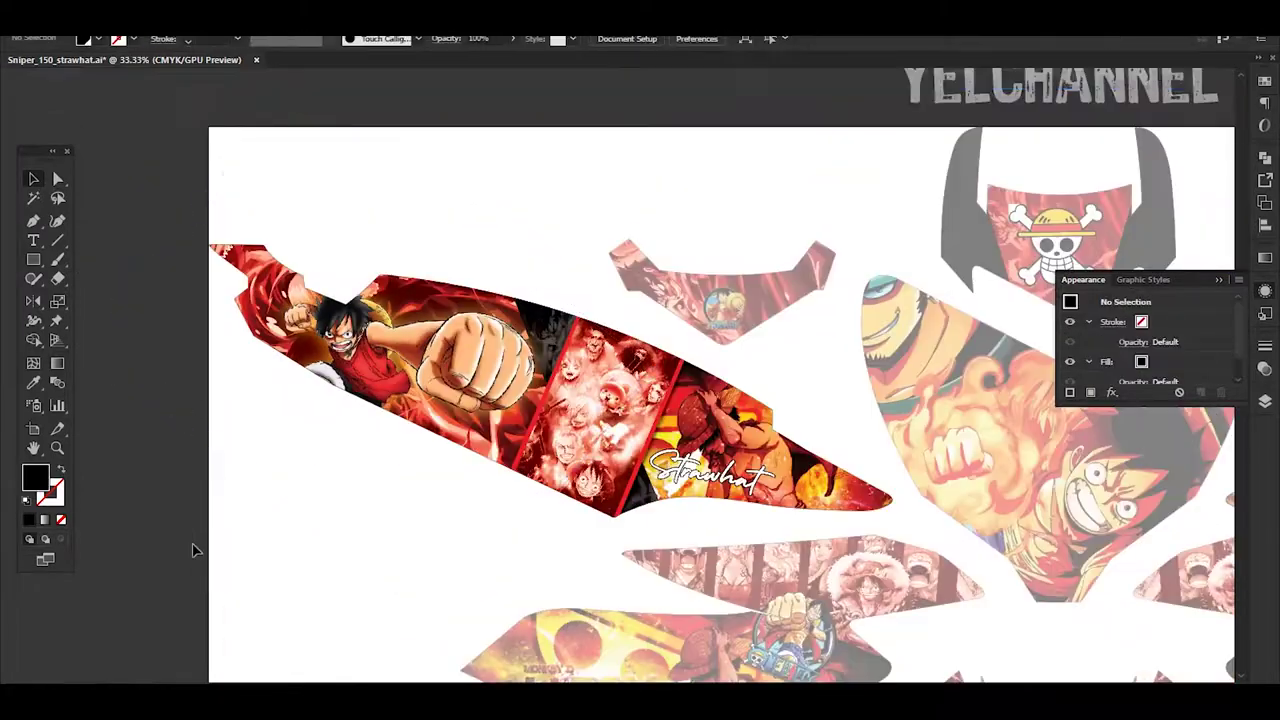
pyautogui.scroll(-2, 195, 550)
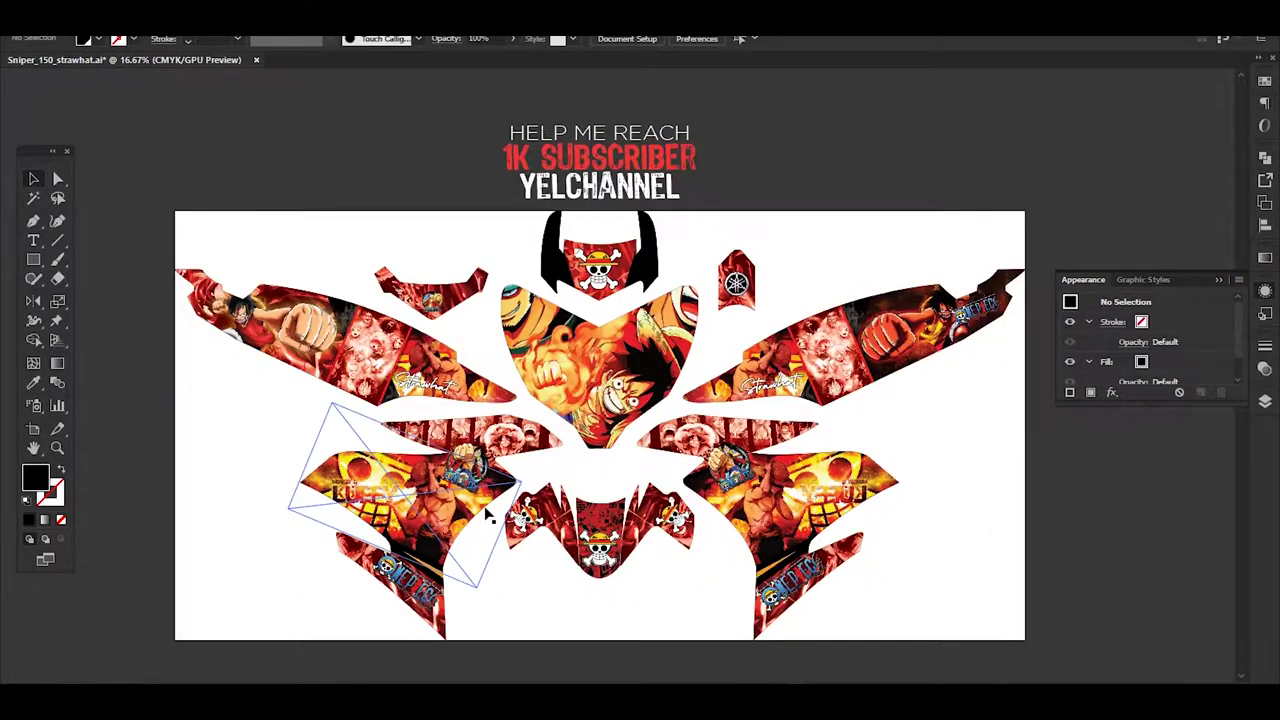
# Paste the One Piece logo and position it at the left panel's front tip
pyautogui.scroll(2, 300, 362)
pyautogui.scroll(2, 300, 362)
pyautogui.hotkey('ctrl', 'v')
pyautogui.moveTo(620, 380); pyautogui.dragTo(305, 340)
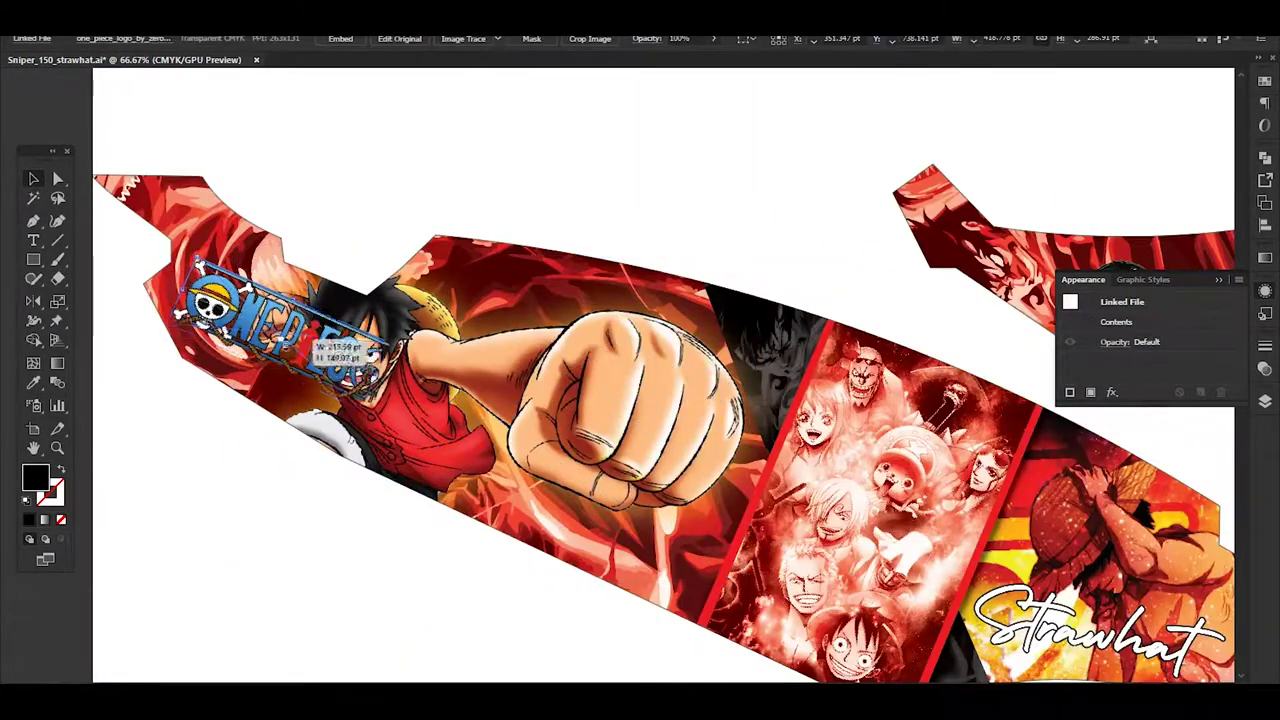
pyautogui.scroll(2, 305, 330)
pyautogui.moveTo(690, 480); pyautogui.dragTo(570, 262)
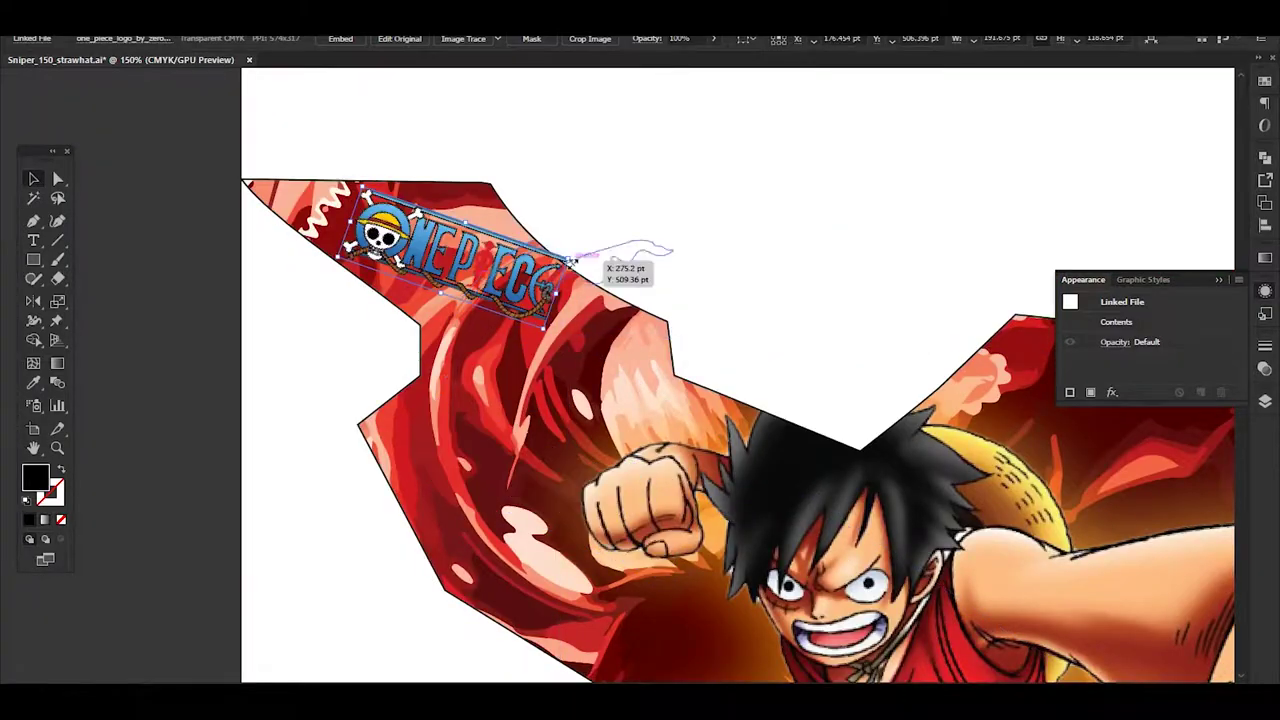
pyautogui.click(209, 391)
pyautogui.scroll(-2, 209, 391)
pyautogui.scroll(-1, 326, 458)
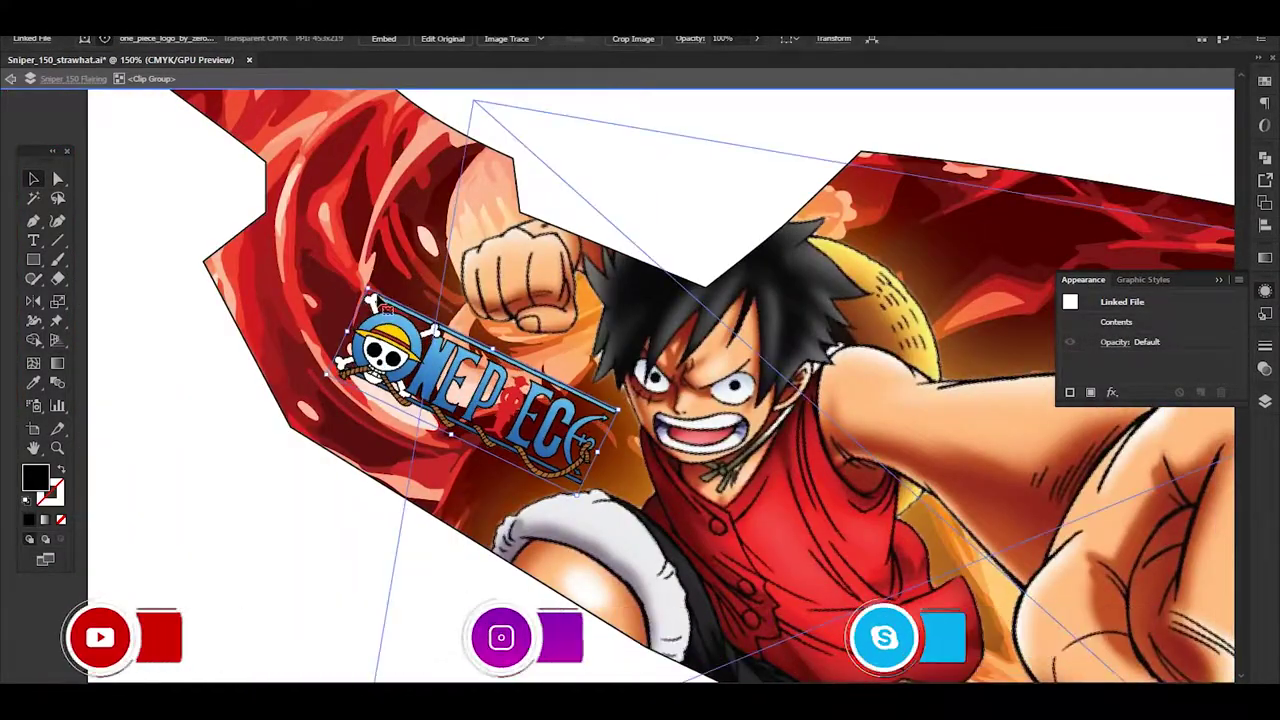
# Give the One Piece logo a white (FFFFFF) Outer Glow with adjusted blur
pyautogui.click(1111, 392)
pyautogui.click(1035, 211)
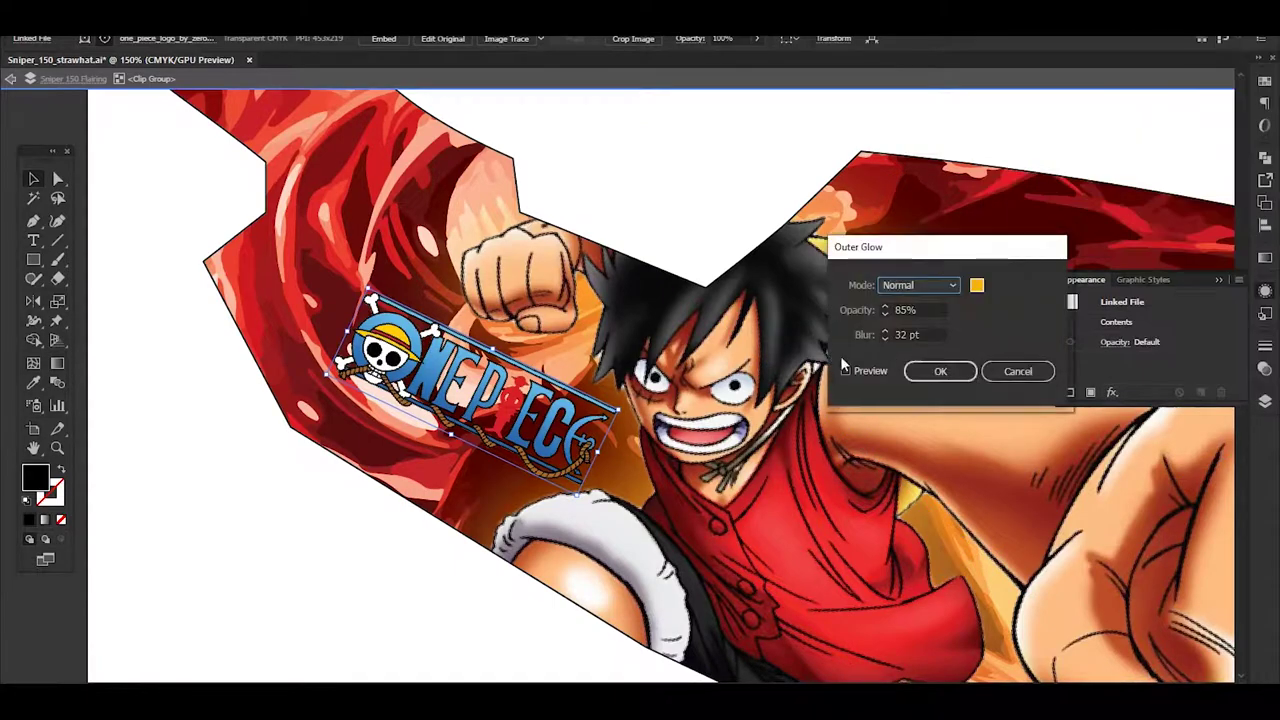
pyautogui.click(924, 335)
pyautogui.click(977, 285)
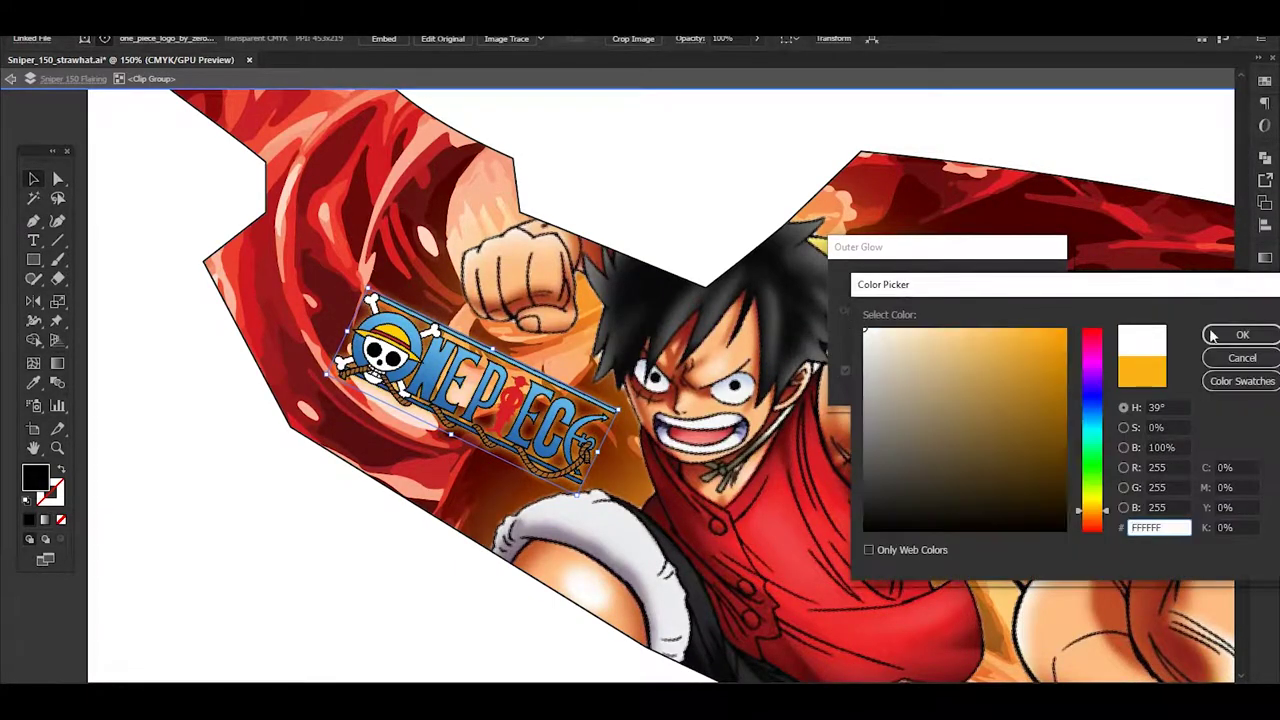
pyautogui.click(1222, 337)
pyautogui.click(939, 371)
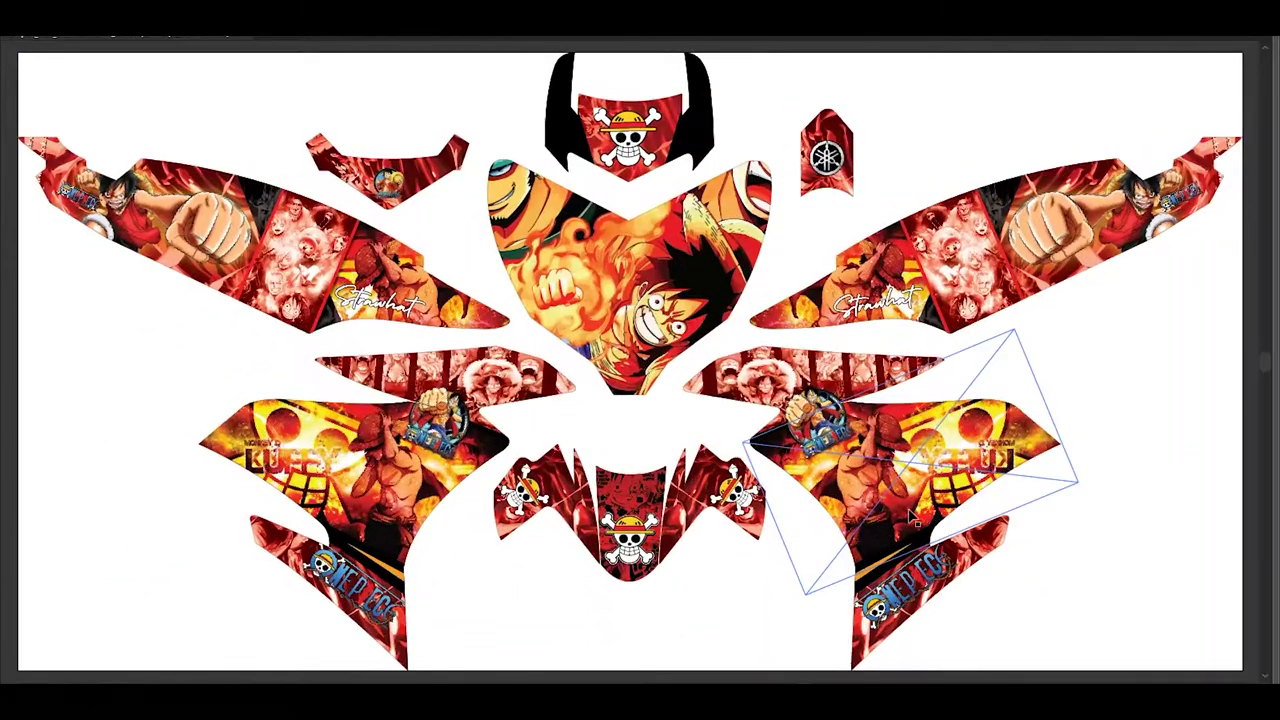
# Bring the channel watermark from Aerox_Black panther.ai onto the lower-left panel, rotated about 345°
pyautogui.hotkey('ctrl', 'o')
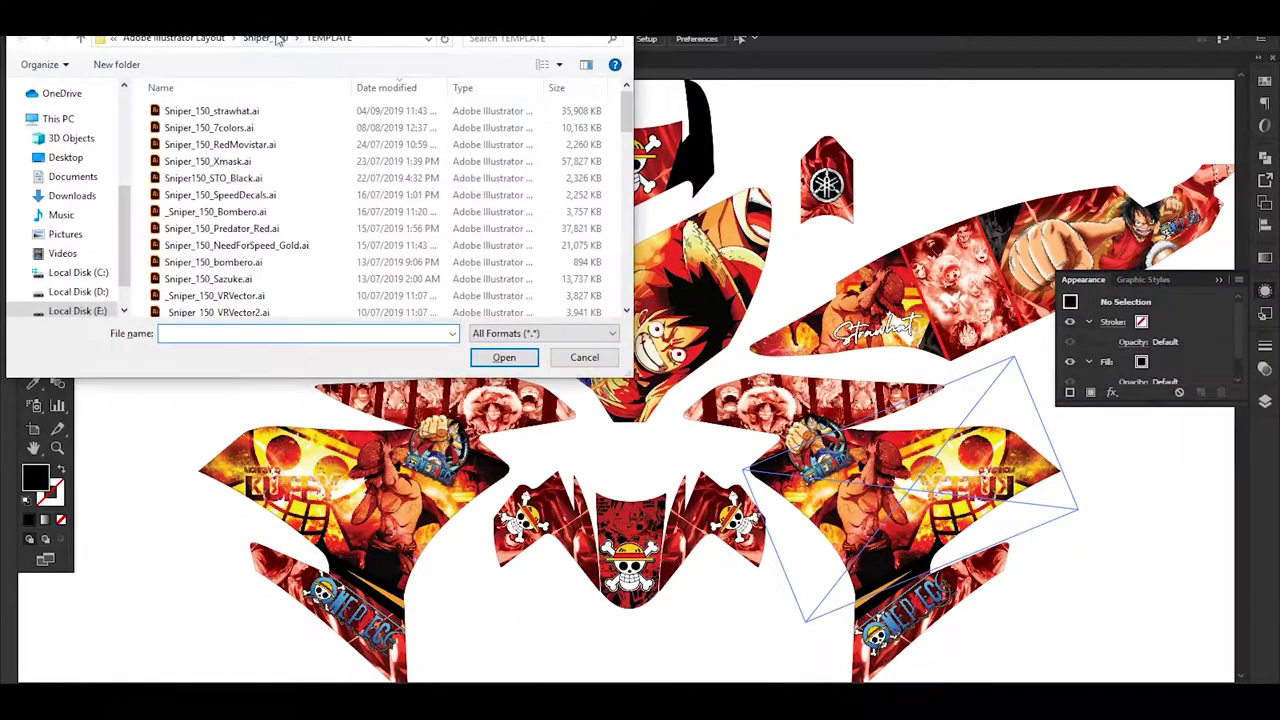
pyautogui.doubleClick(232, 162)
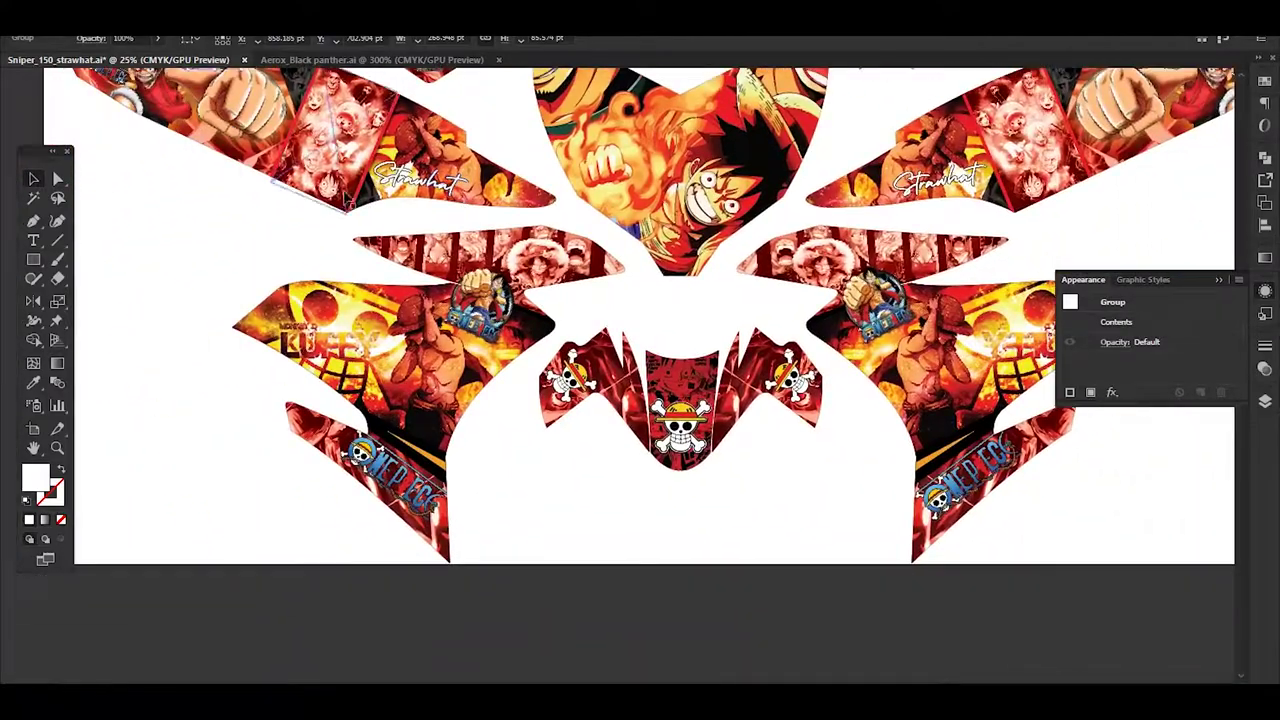
pyautogui.moveTo(506, 459); pyautogui.dragTo(489, 511)
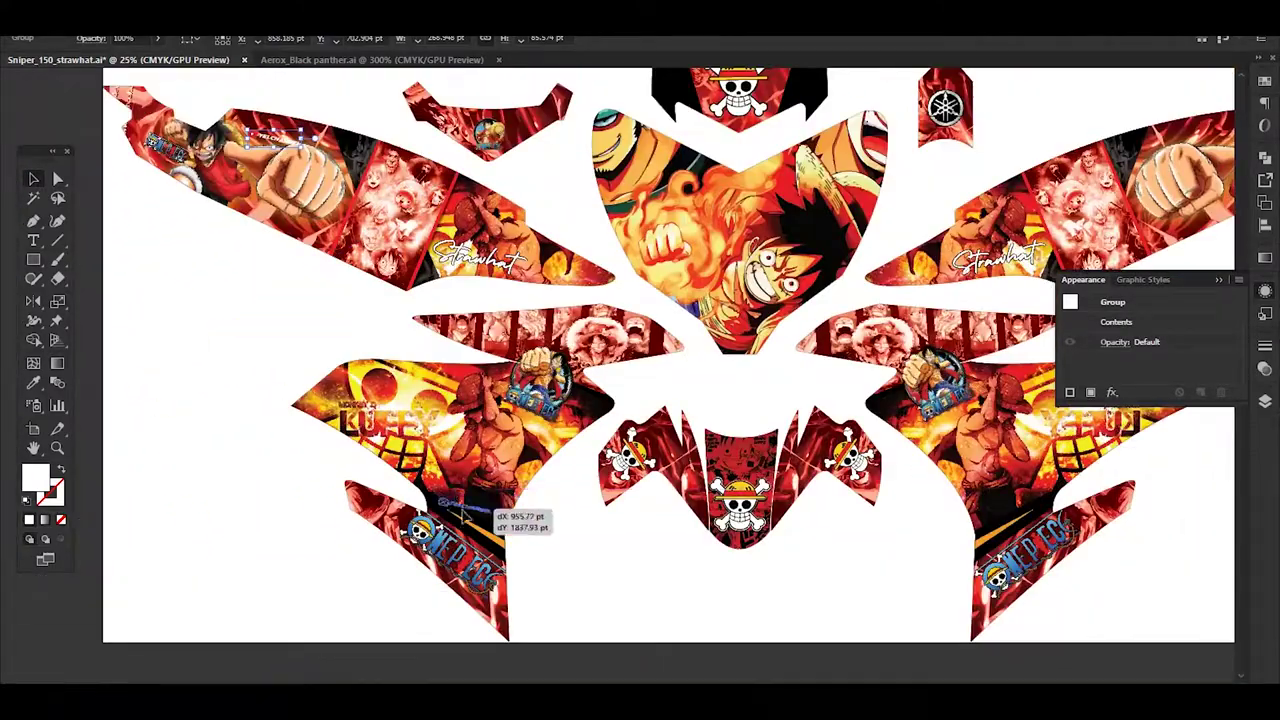
pyautogui.scroll(5, 489, 511)
pyautogui.moveTo(588, 456); pyautogui.dragTo(595, 487)
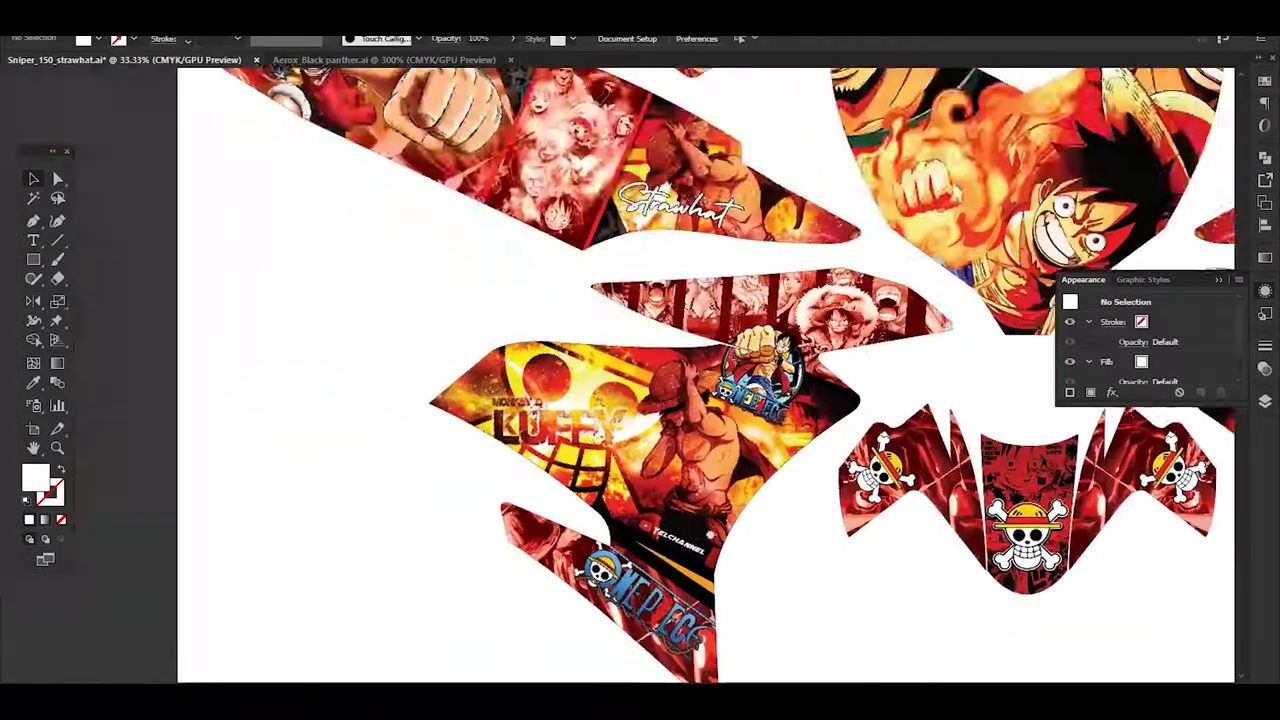